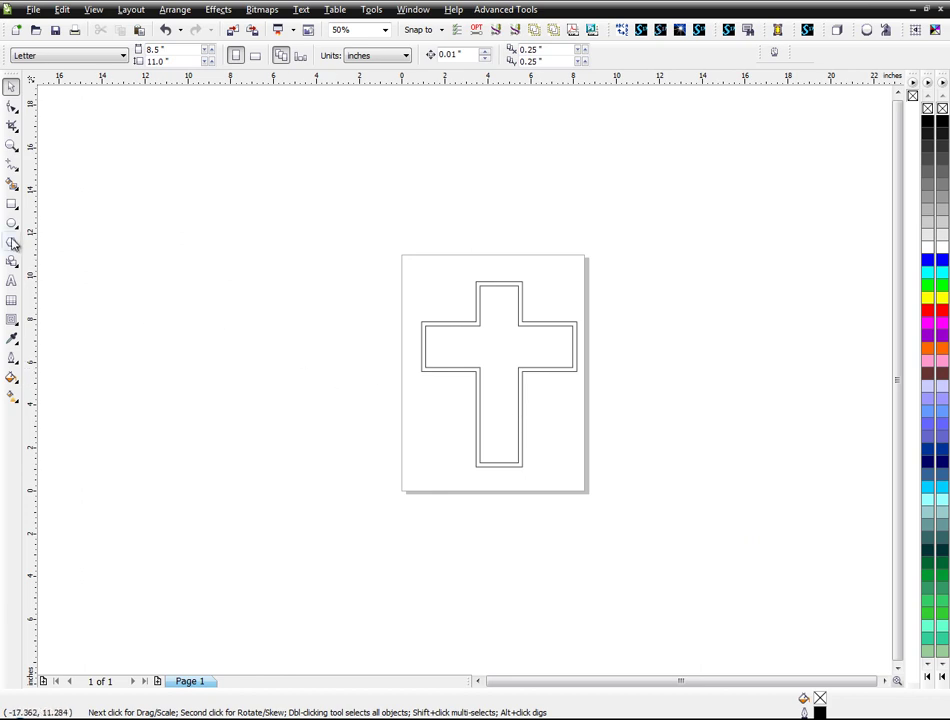
- Draw two overlapping rectangles beside the page: a wide one about 7.5 inches across and a narrow one about 9.5 inches tall
{"action": "left_click", "coordinate": [12, 203]}
{"action": "left_click_drag", "start_coordinate": [151, 292], "coordinate": [314, 333]}
{"action": "left_click_drag", "start_coordinate": [195, 240], "coordinate": [244, 443]}
- Align the centres of the two rectangles and move the tall one down so they form a cross
{"action": "left_click", "coordinate": [12, 89]}
{"action": "left_click_drag", "start_coordinate": [85, 155], "coordinate": [384, 532]}
{"action": "key", "text": "e"}
{"action": "key", "text": "c"}
{"action": "left_click", "coordinate": [233, 388]}
{"action": "left_click", "coordinate": [233, 414]}
{"action": "left_click_drag", "start_coordinate": [233, 414], "coordinate": [235, 459]}
- Weld the two overlapping rectangles into a single cross outline
{"action": "left_click_drag", "start_coordinate": [81, 214], "coordinate": [388, 530]}
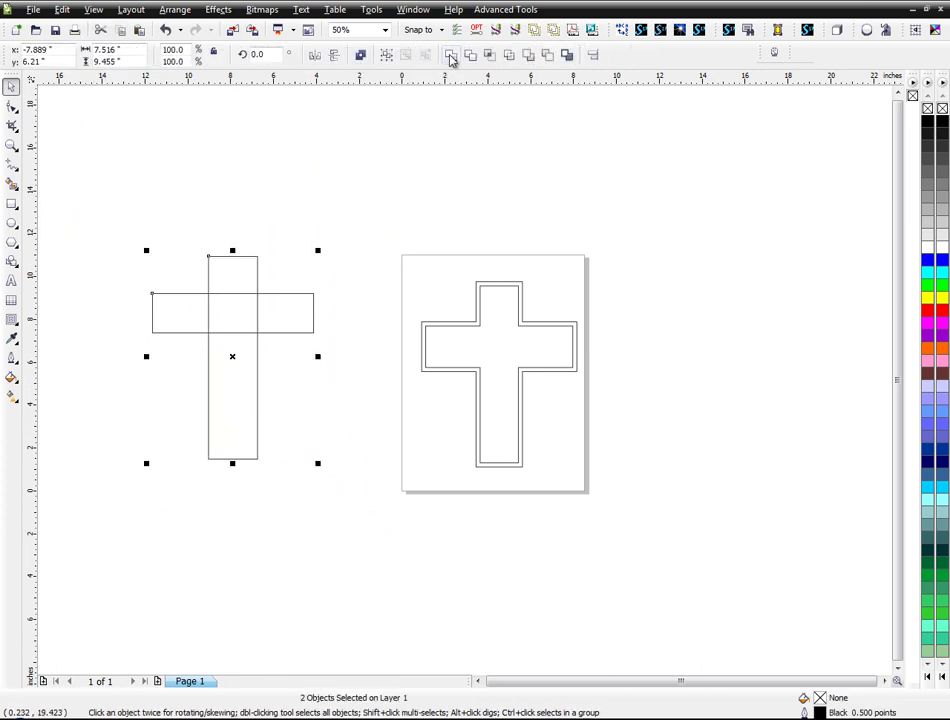
{"action": "left_click", "coordinate": [450, 55]}
{"action": "left_click", "coordinate": [291, 357]}
{"action": "left_click", "coordinate": [281, 334]}
{"action": "scroll", "coordinate": [464, 352], "scroll_direction": "up", "scroll_amount": 1}
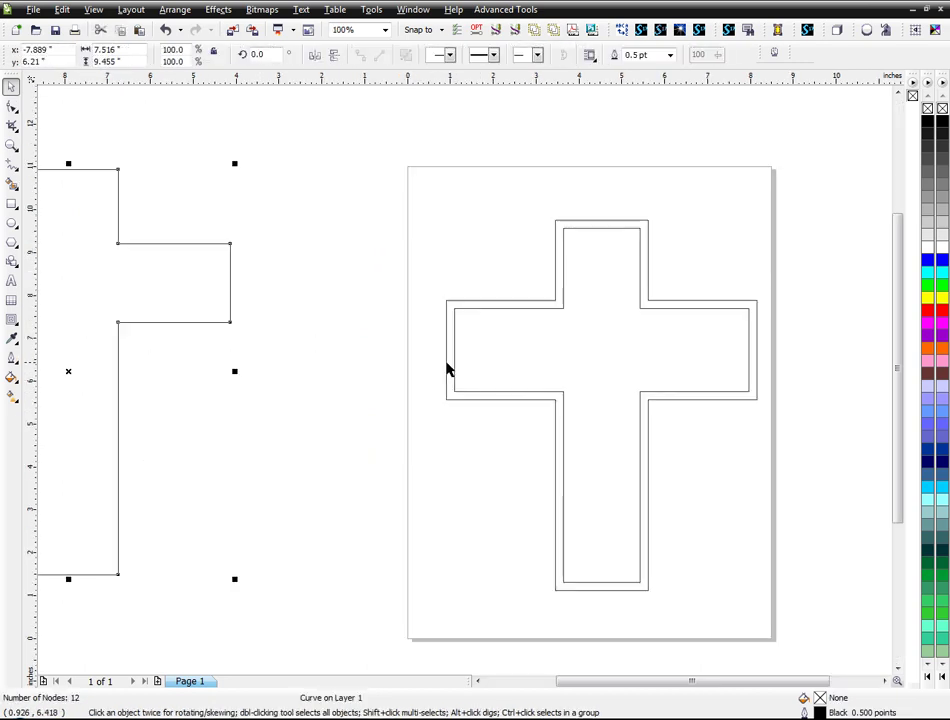
{"action": "scroll", "coordinate": [450, 383], "scroll_direction": "down", "scroll_amount": 1}
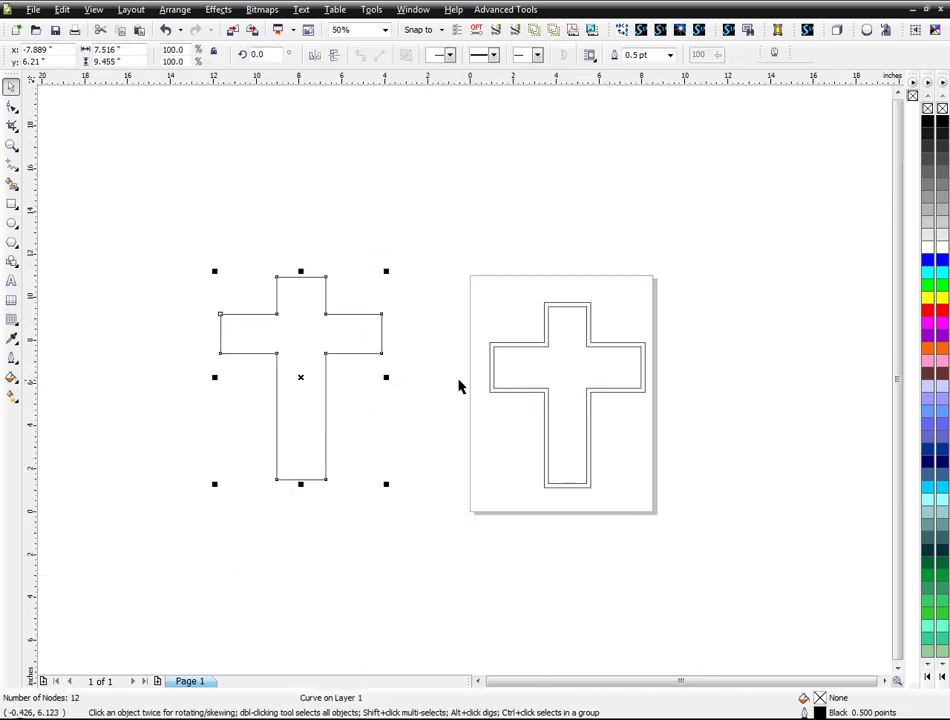
- Add a one-step outside contour with a 0.2-inch offset to the welded cross
{"action": "left_click", "coordinate": [11, 322]}
{"action": "left_click", "coordinate": [63, 344]}
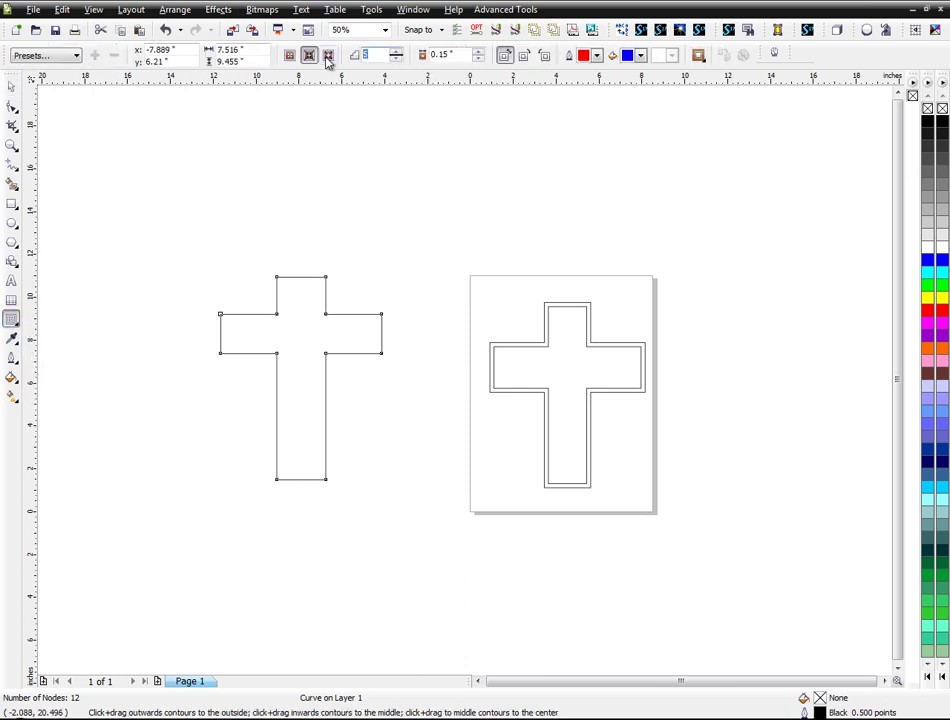
{"action": "type", "text": "1"}
{"action": "left_click", "coordinate": [479, 55]}
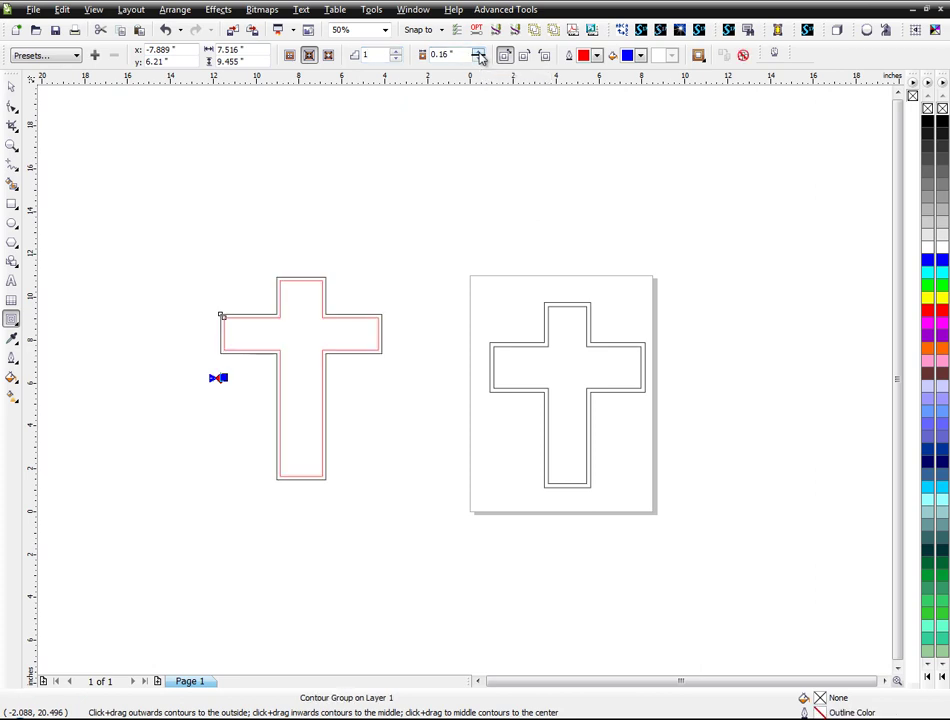
{"action": "left_click", "coordinate": [328, 55]}
{"action": "left_click", "coordinate": [12, 90]}
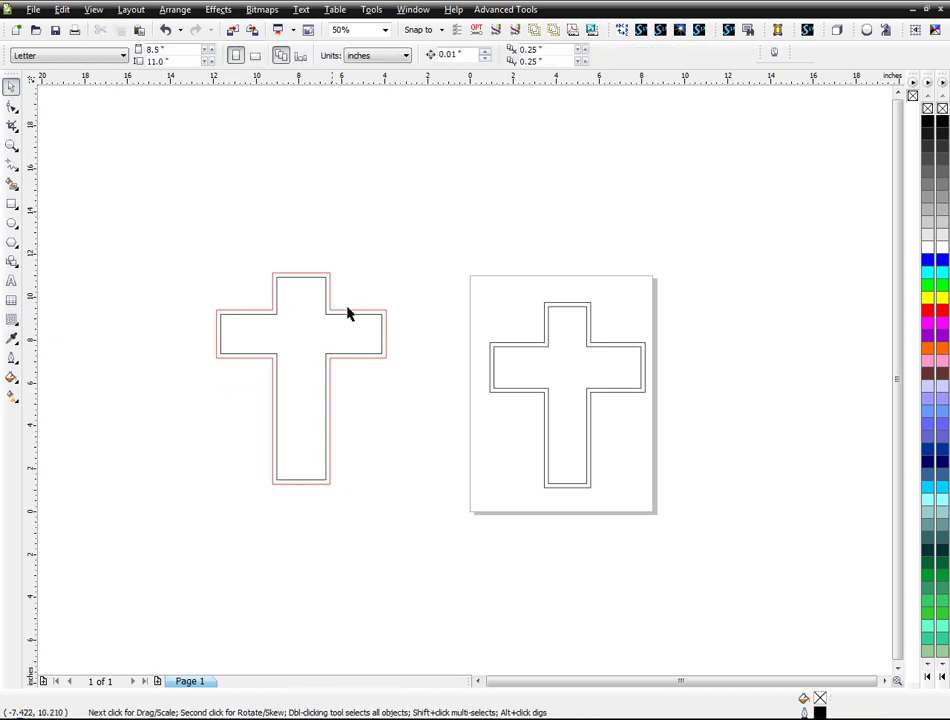
- Compare the commands available for the inner control curve with those for the outer contour group
{"action": "scroll", "coordinate": [373, 331], "scroll_direction": "up", "scroll_amount": 2}
{"action": "left_click", "coordinate": [444, 366]}
{"action": "right_click", "coordinate": [444, 364]}
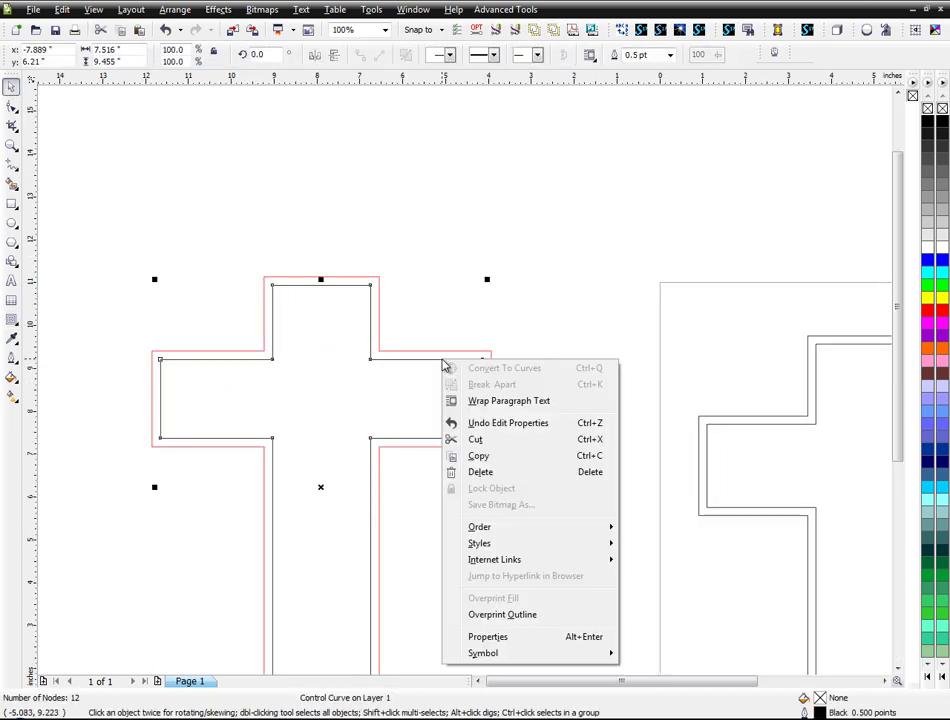
{"action": "key", "text": "Escape"}
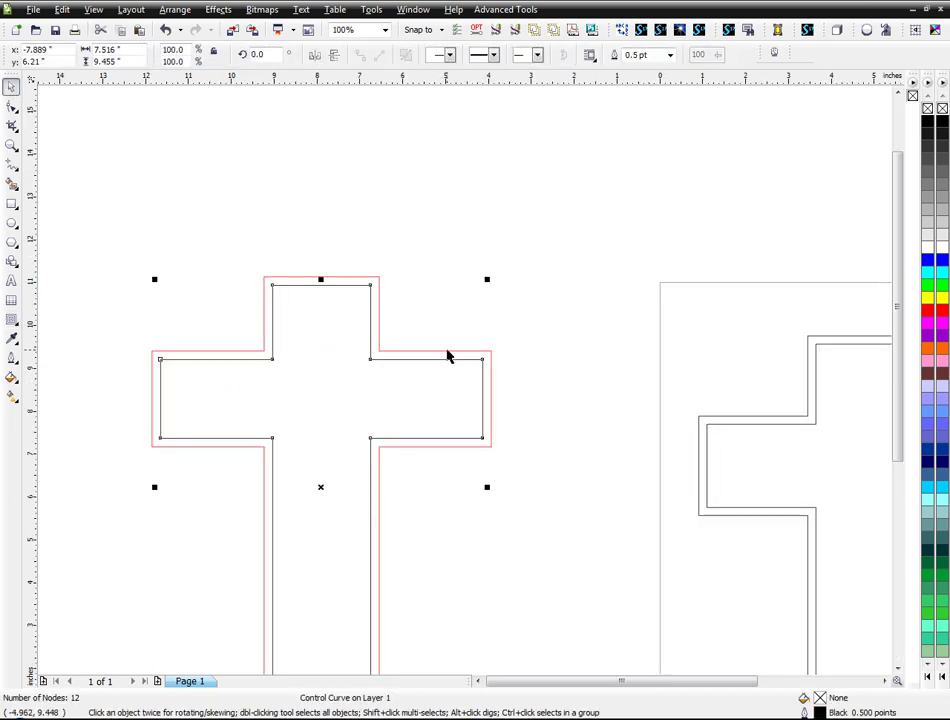
{"action": "left_click", "coordinate": [447, 350]}
{"action": "right_click", "coordinate": [449, 352]}
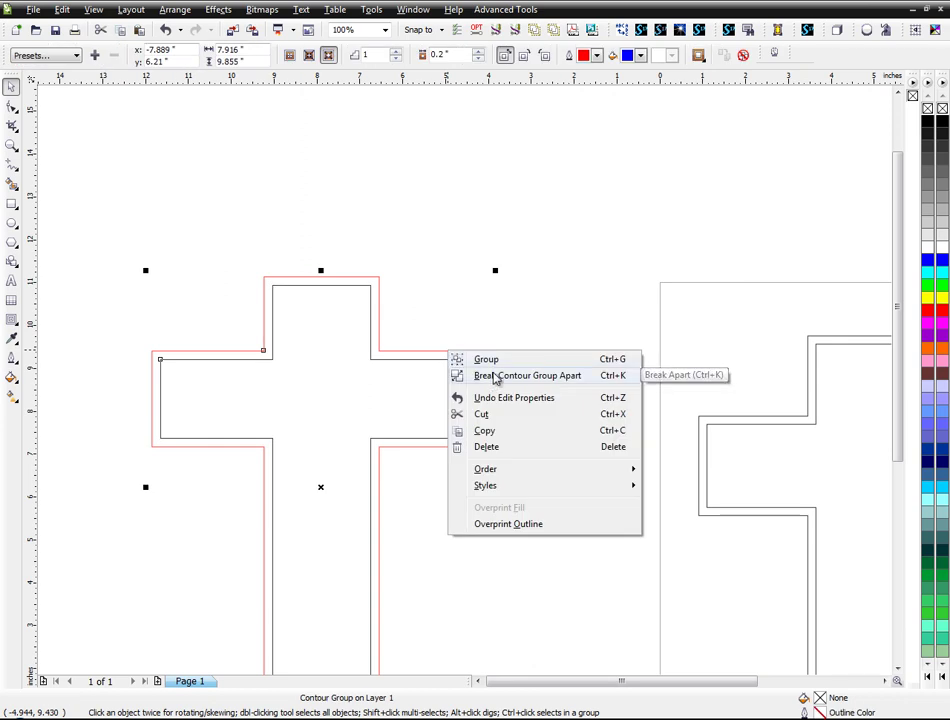
{"action": "key", "text": "Escape"}
{"action": "left_click", "coordinate": [585, 280]}
- Fill the outer contour blue and the inner cross yellow
{"action": "left_click", "coordinate": [490, 355]}
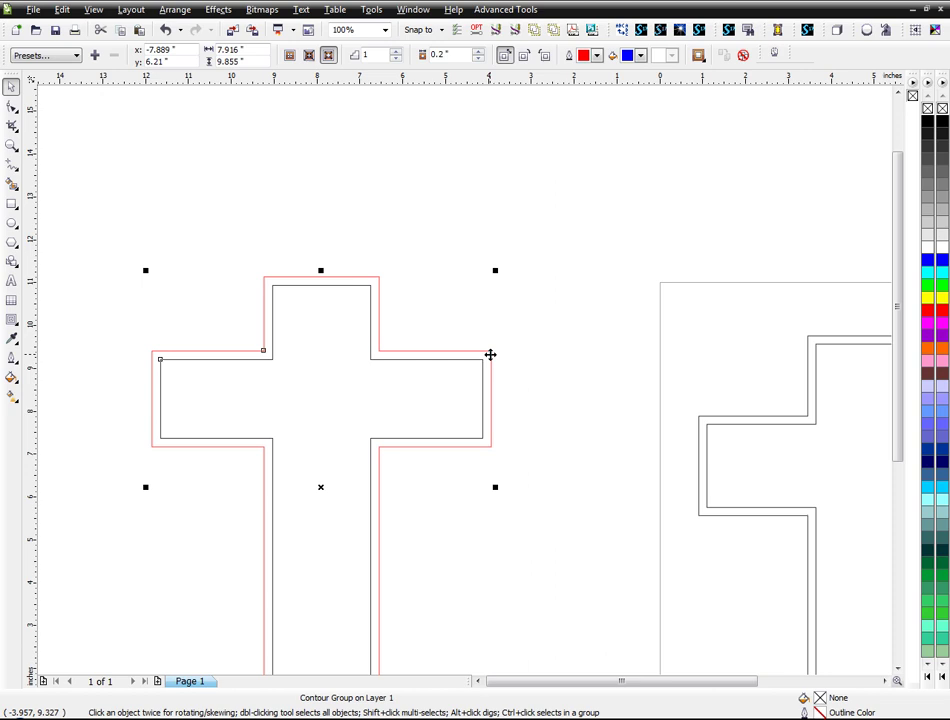
{"action": "left_click", "coordinate": [928, 260]}
{"action": "left_click", "coordinate": [531, 352]}
{"action": "left_click", "coordinate": [478, 368]}
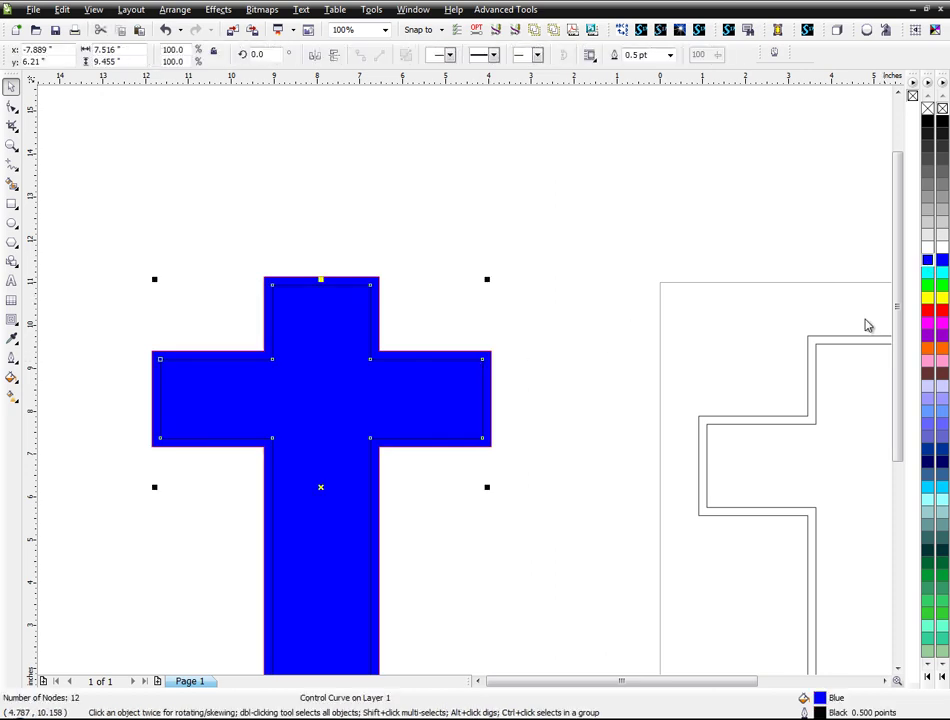
{"action": "left_click", "coordinate": [929, 299]}
{"action": "left_click", "coordinate": [607, 316]}
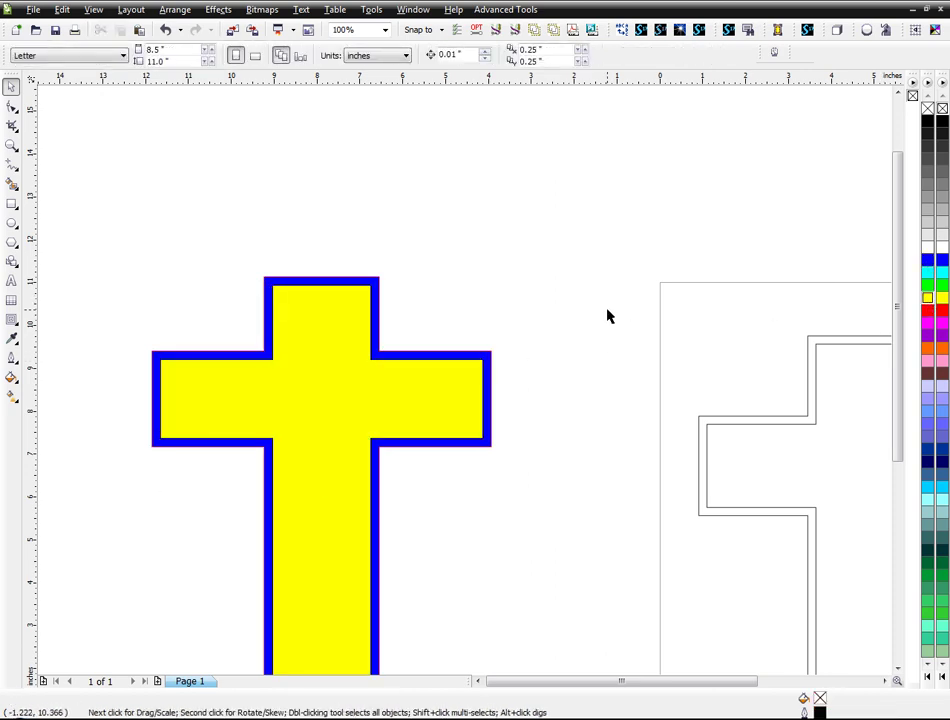
- Break the contour group apart into separate inner and outer cross shapes
{"action": "right_click", "coordinate": [466, 358]}
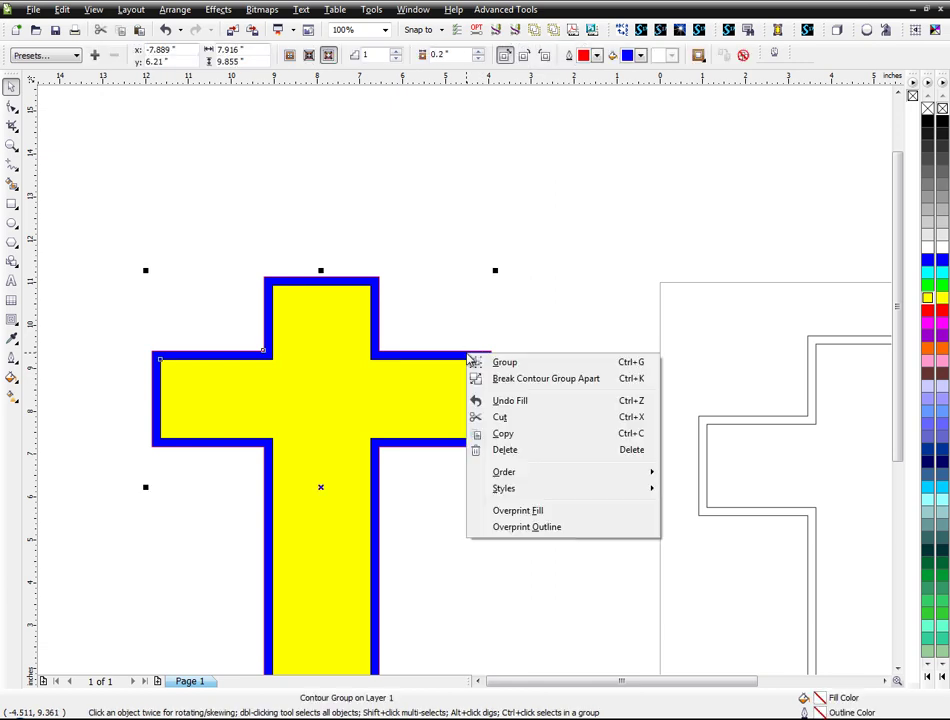
{"action": "left_click", "coordinate": [505, 382]}
{"action": "left_click", "coordinate": [491, 314]}
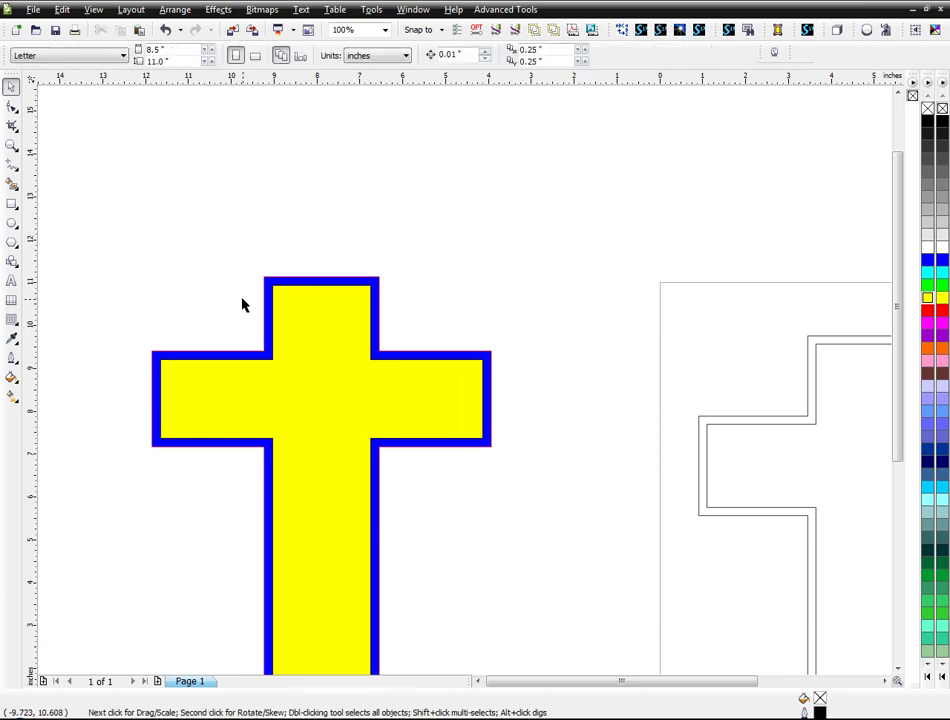
- Combine the blue outer cross and the yellow inner cross into one hollow shape
{"action": "key", "text": "F3"}
{"action": "left_click_drag", "start_coordinate": [371, 296], "coordinate": [640, 608]}
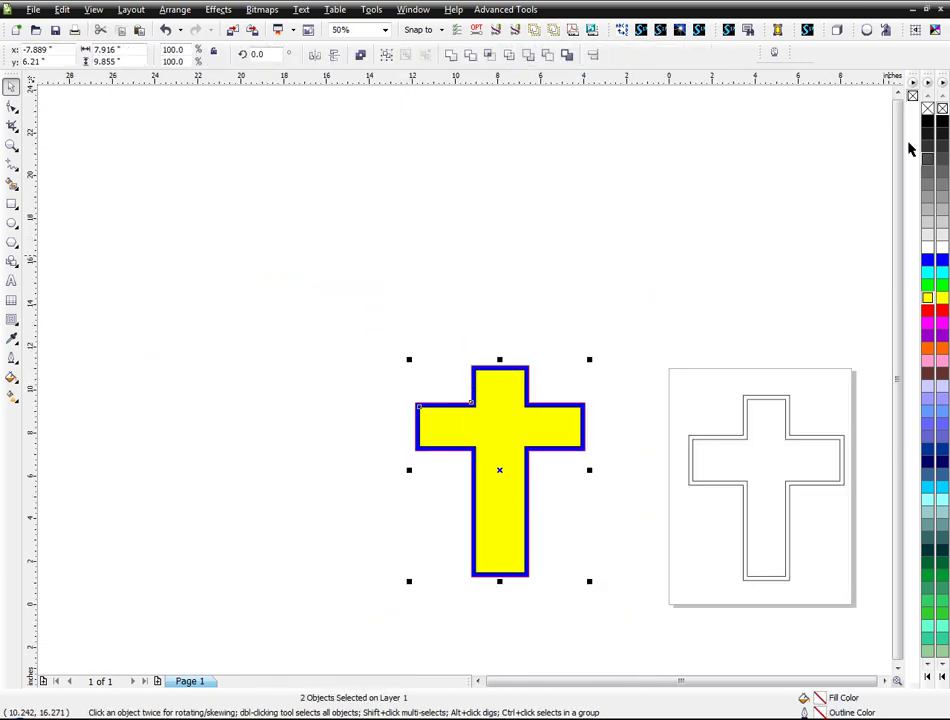
{"action": "left_click", "coordinate": [362, 58]}
{"action": "left_click", "coordinate": [443, 152]}
{"action": "scroll", "coordinate": [534, 424], "scroll_direction": "up", "scroll_amount": 1}
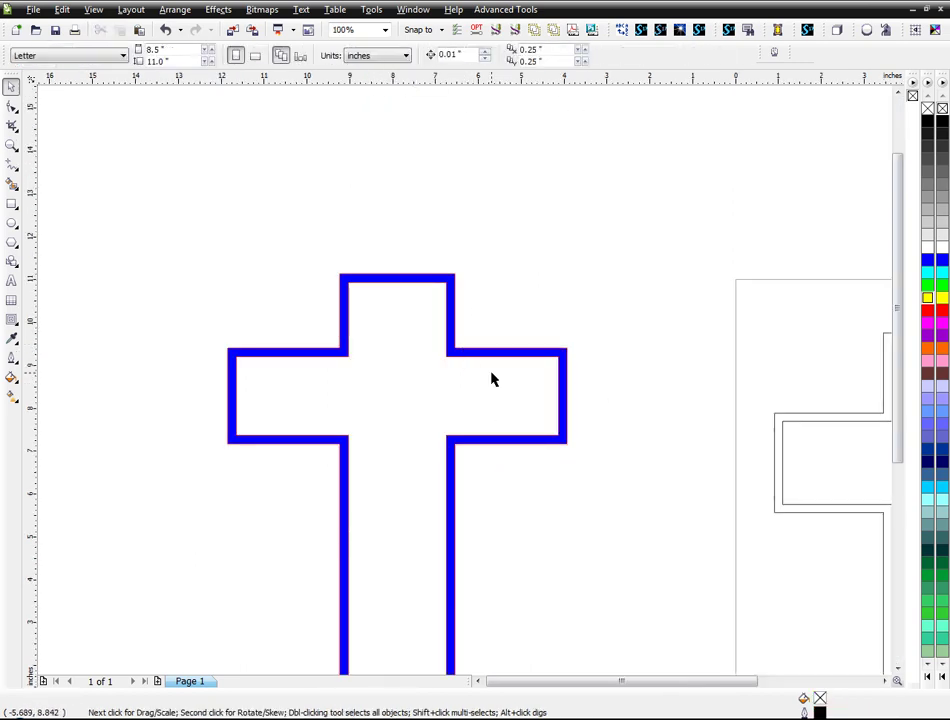
- Move the combined blue cross slightly up and delete it from the drawing
{"action": "left_click_drag", "start_coordinate": [492, 356], "coordinate": [515, 305]}
{"action": "scroll", "coordinate": [465, 389], "scroll_direction": "down", "scroll_amount": 1}
{"action": "left_click_drag", "start_coordinate": [170, 259], "coordinate": [477, 625]}
{"action": "key", "text": "Delete"}
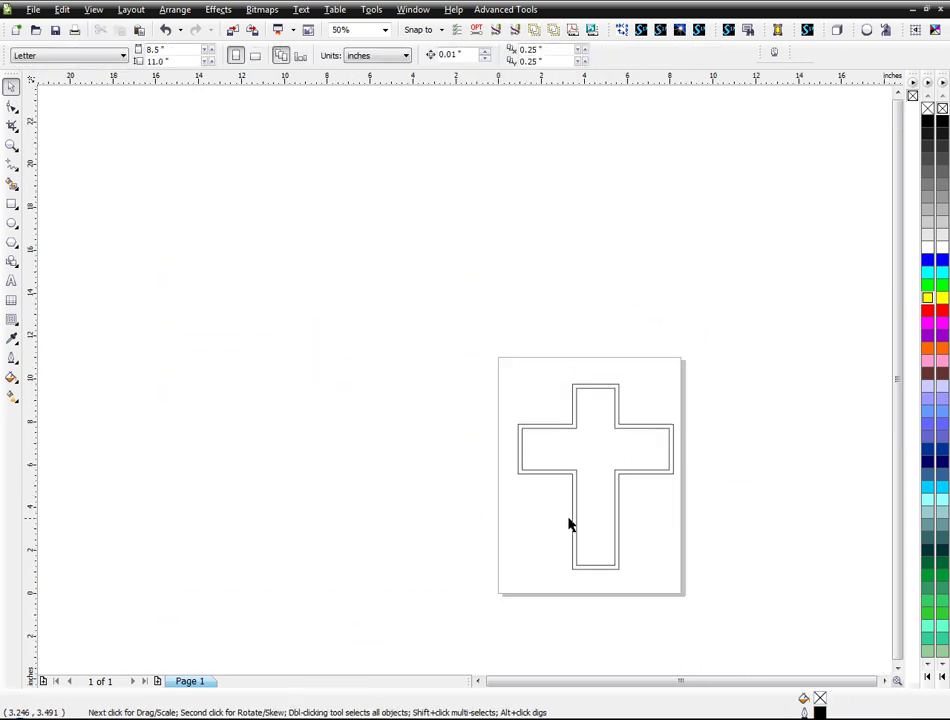
- Fill the double-outlined cross on the page with red and undo the fill
{"action": "scroll", "coordinate": [619, 510], "scroll_direction": "up", "scroll_amount": 1}
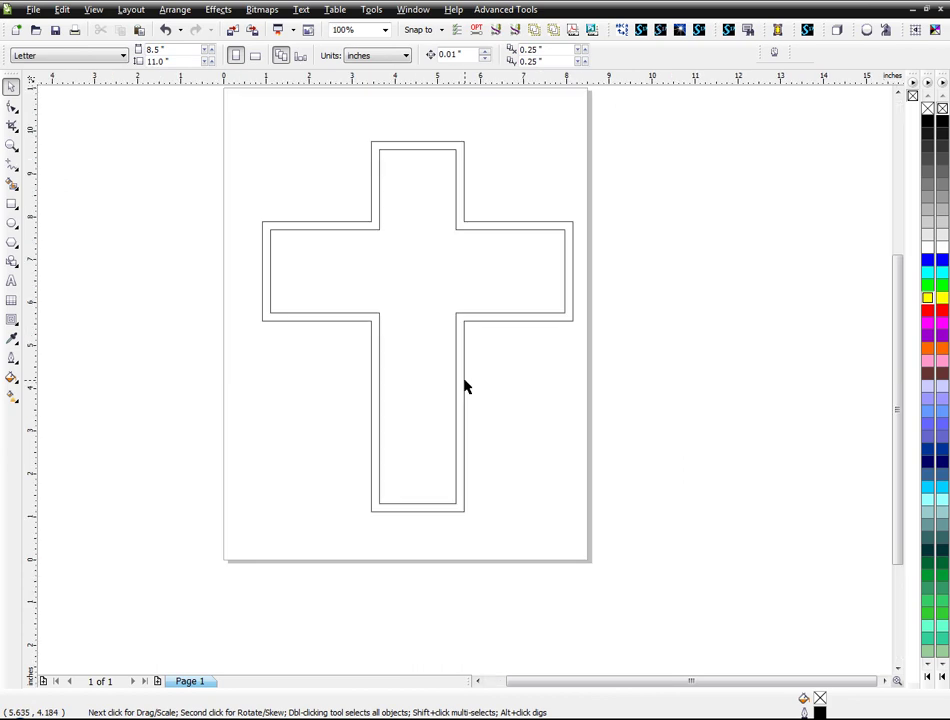
{"action": "left_click", "coordinate": [572, 280]}
{"action": "left_click", "coordinate": [927, 310]}
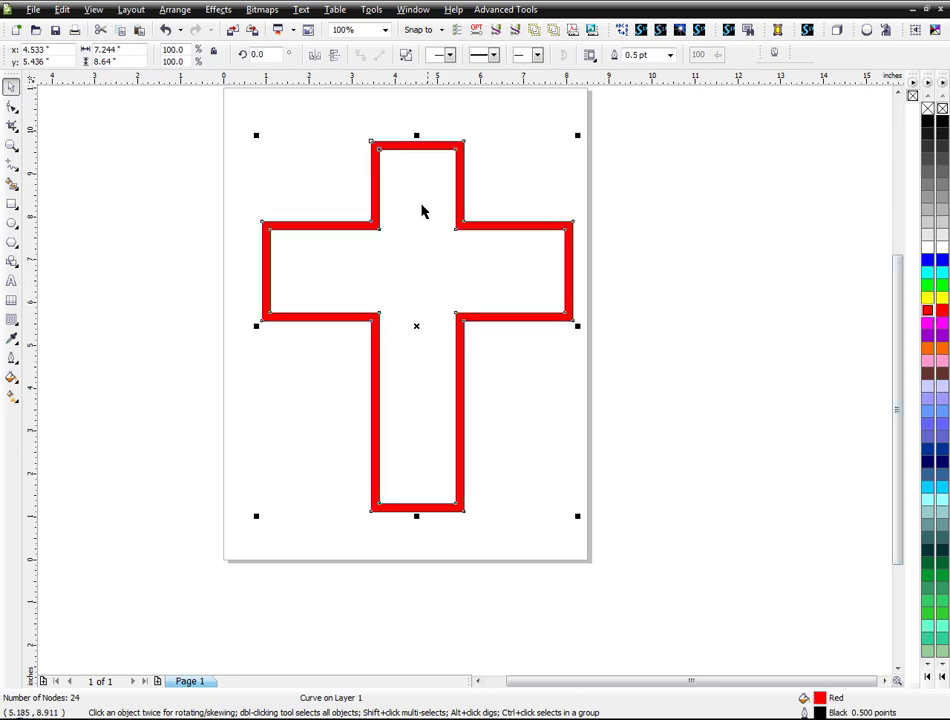
{"action": "left_click", "coordinate": [680, 205]}
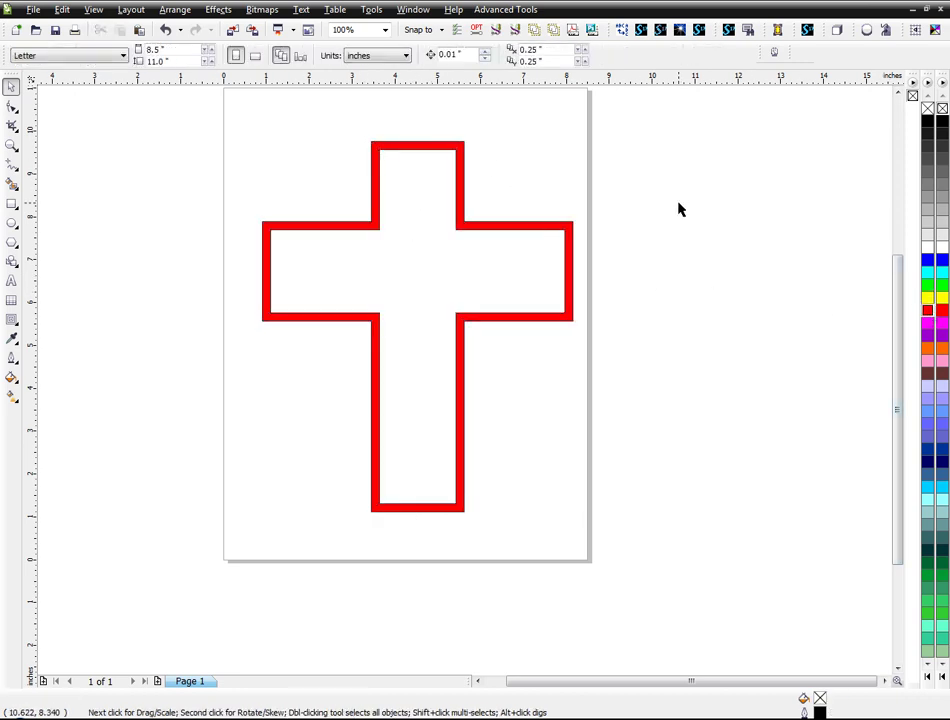
{"action": "key", "text": "ctrl+z"}
{"action": "left_click", "coordinate": [679, 212]}
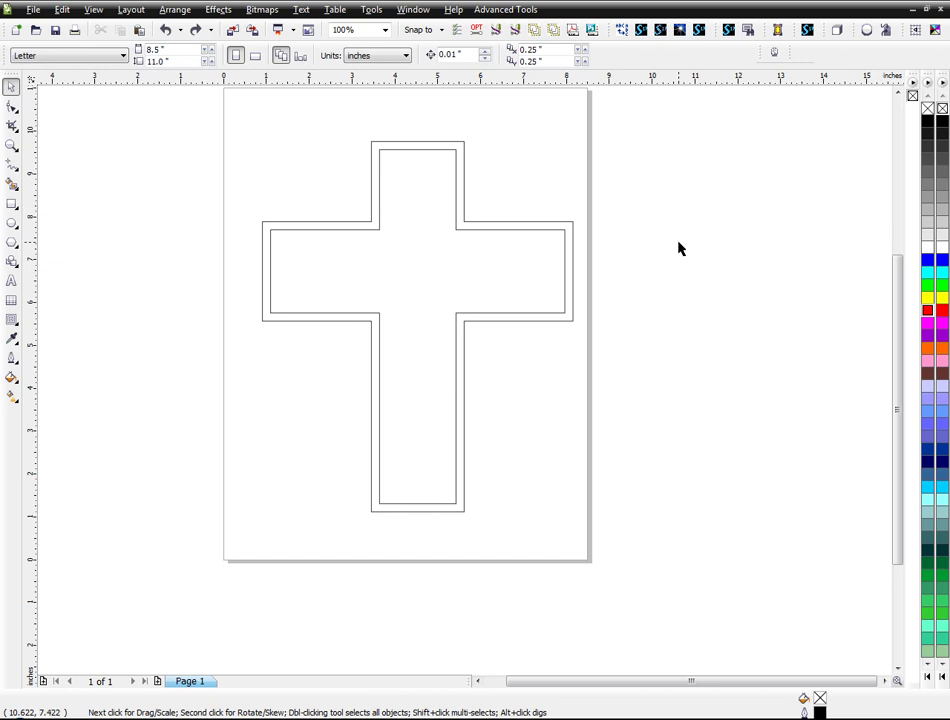
- Draw a three-sided polygon about 5.2 by 5.8 inches in the empty area beside the page
{"action": "scroll", "coordinate": [146, 233], "scroll_direction": "down", "scroll_amount": 1}
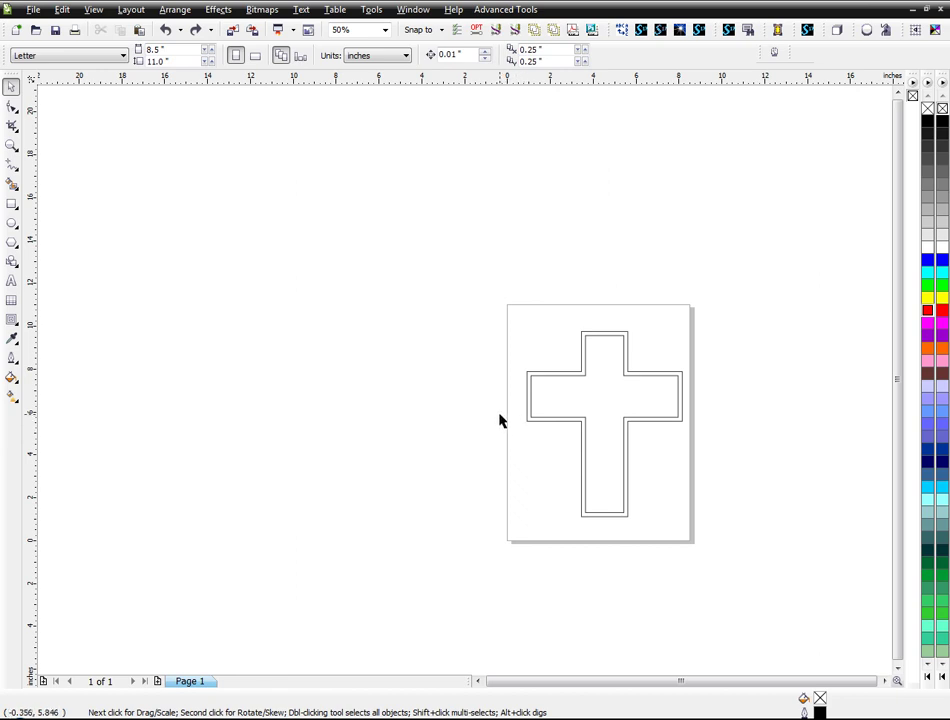
{"action": "left_click", "coordinate": [12, 243]}
{"action": "left_click", "coordinate": [44, 251]}
{"action": "left_click_drag", "start_coordinate": [207, 325], "coordinate": [328, 458]}
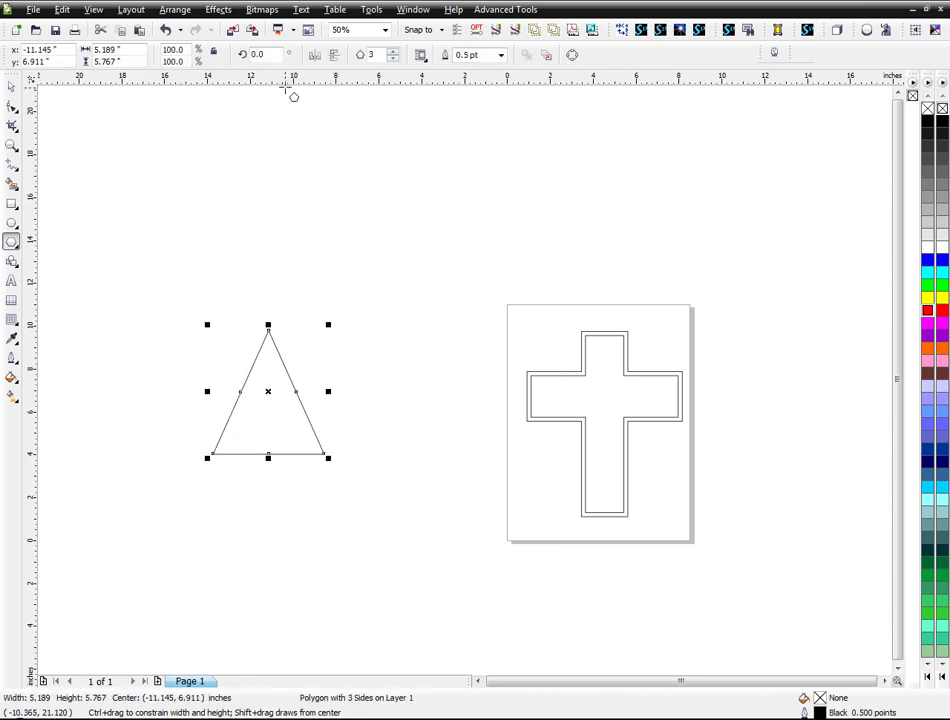
- Try higher side counts on the polygon and settle on 6 sides to make a hexagon
{"action": "left_click", "coordinate": [393, 51]}
{"action": "left_click", "coordinate": [393, 51]}
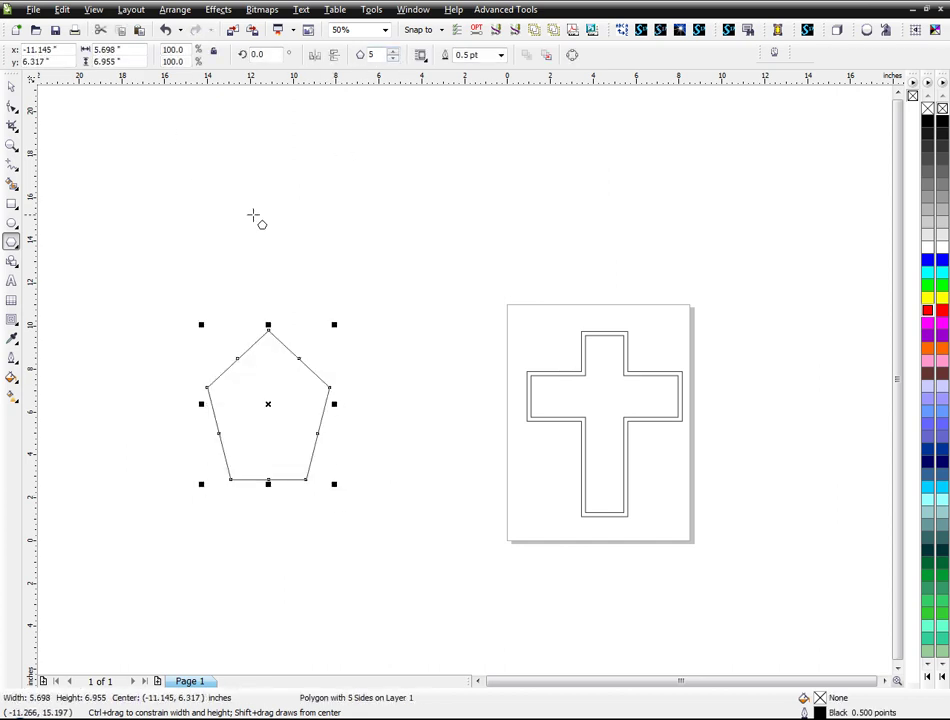
{"action": "left_click", "coordinate": [393, 51]}
{"action": "left_click", "coordinate": [394, 52]}
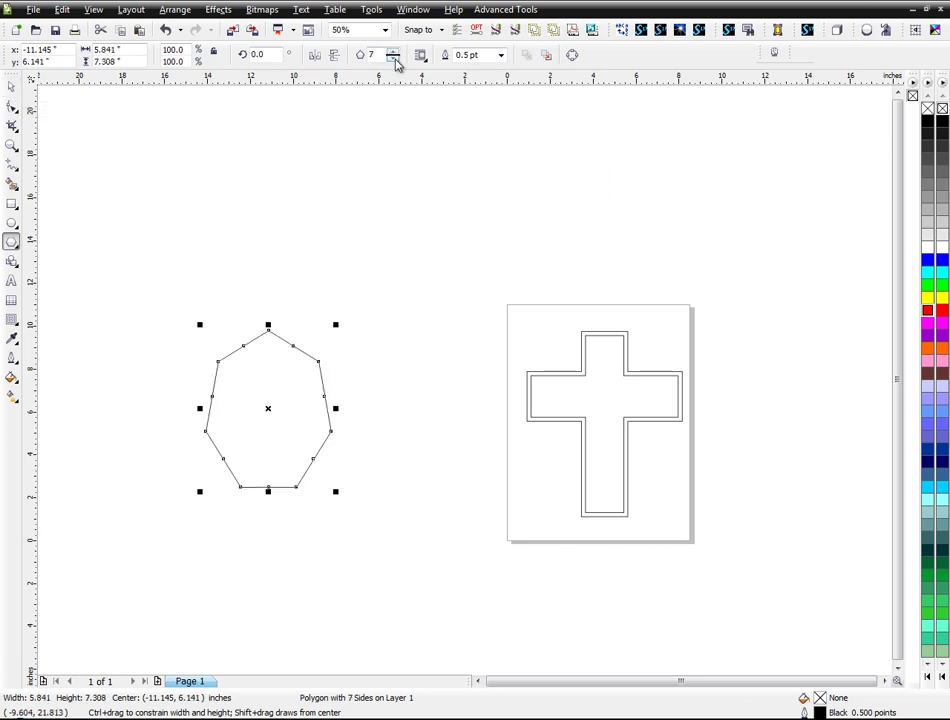
{"action": "left_click", "coordinate": [394, 53]}
{"action": "left_click", "coordinate": [395, 59]}
{"action": "left_click", "coordinate": [395, 59]}
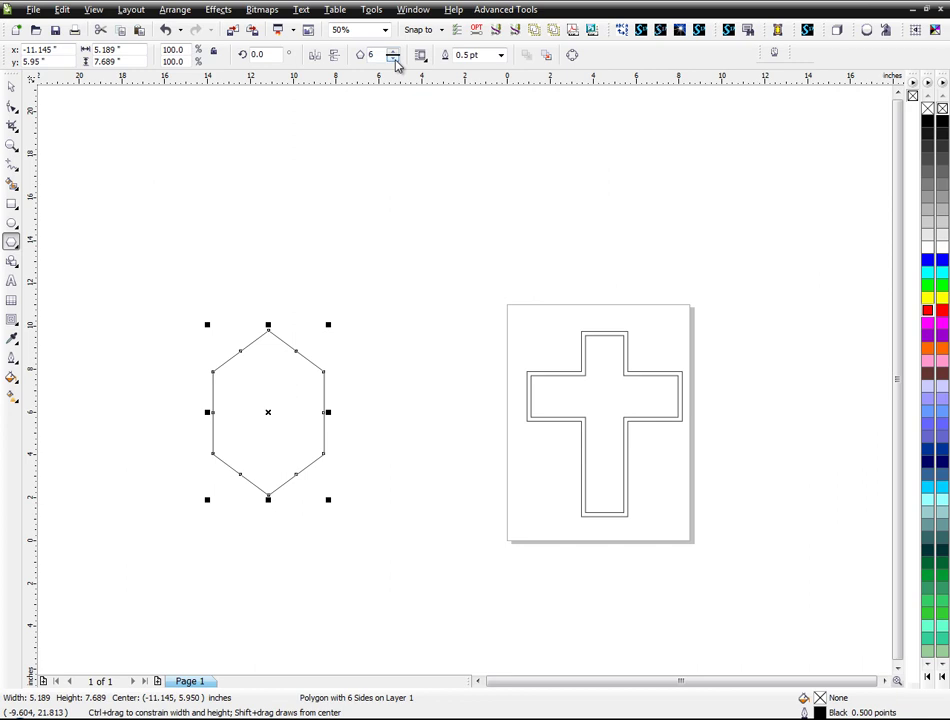
- Move the hexagon up and set both its width and height to 3.5 inches
{"action": "left_click", "coordinate": [11, 86]}
{"action": "left_click_drag", "start_coordinate": [258, 383], "coordinate": [253, 313]}
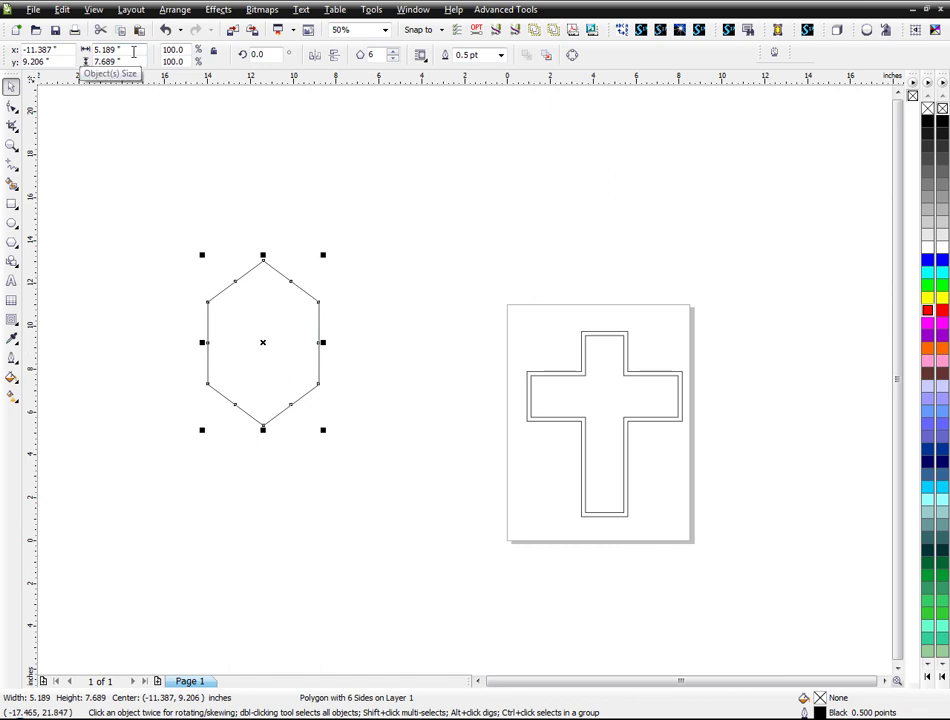
{"action": "left_click", "coordinate": [133, 51]}
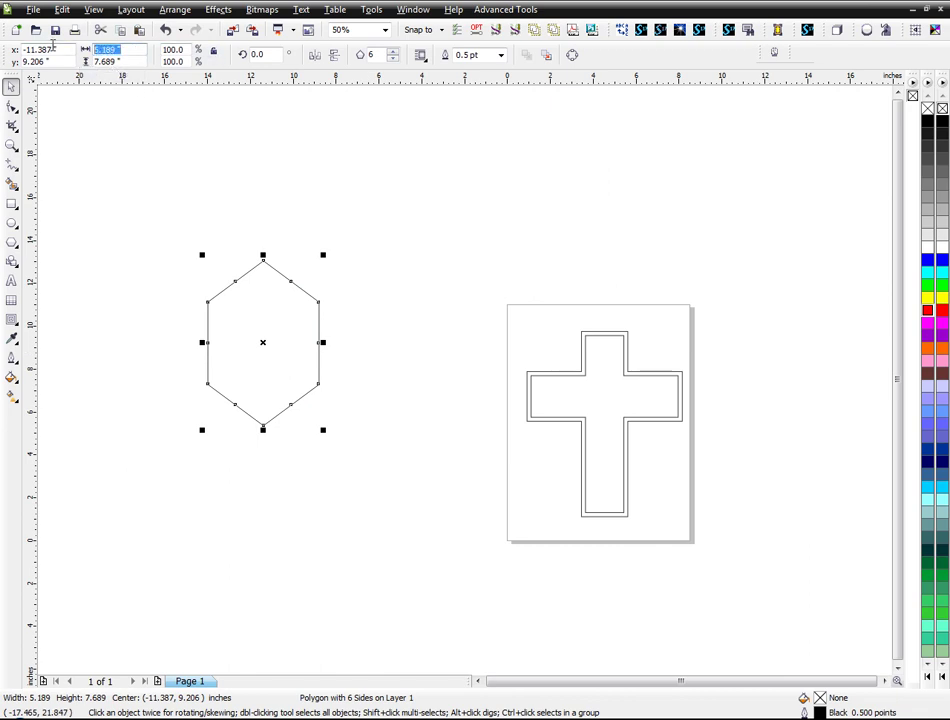
{"action": "type", "text": "3.5"}
{"action": "key", "text": "Return"}
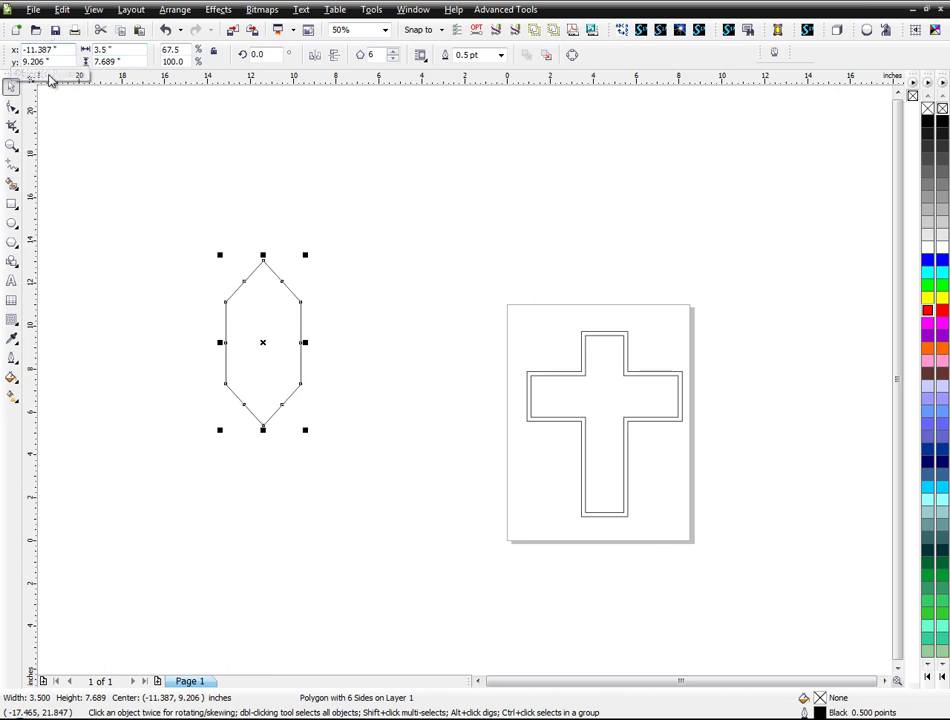
{"action": "left_click", "coordinate": [125, 62]}
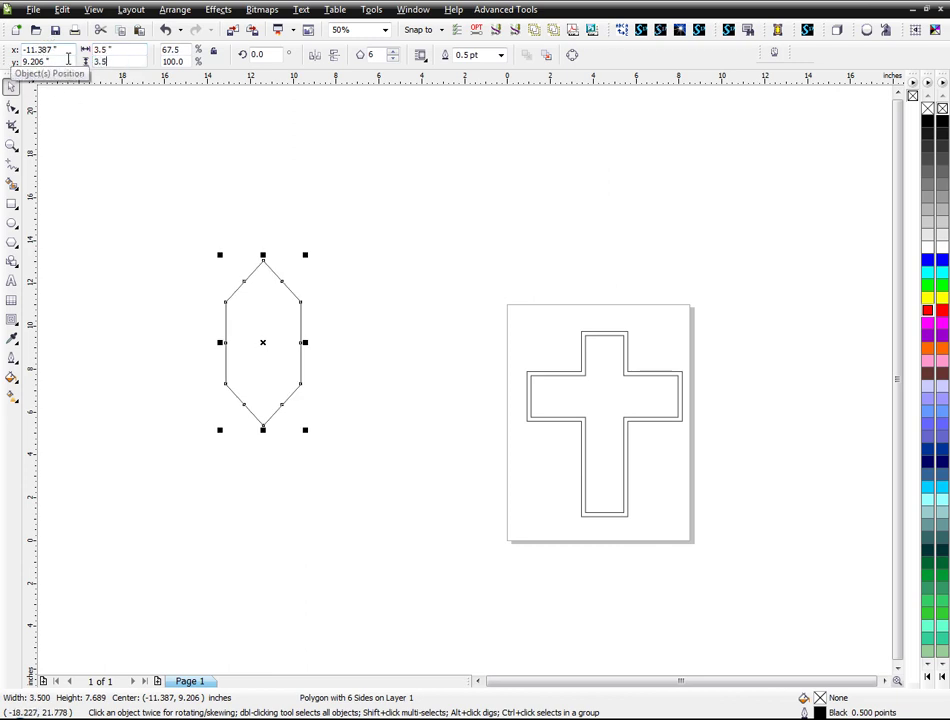
{"action": "type", "text": "3.5"}
{"action": "key", "text": "Return"}
{"action": "left_click", "coordinate": [435, 487]}
- Reposition the hexagon beside the page, a little closer to the cross, and leave it selected
{"action": "left_click_drag", "start_coordinate": [268, 357], "coordinate": [314, 347]}
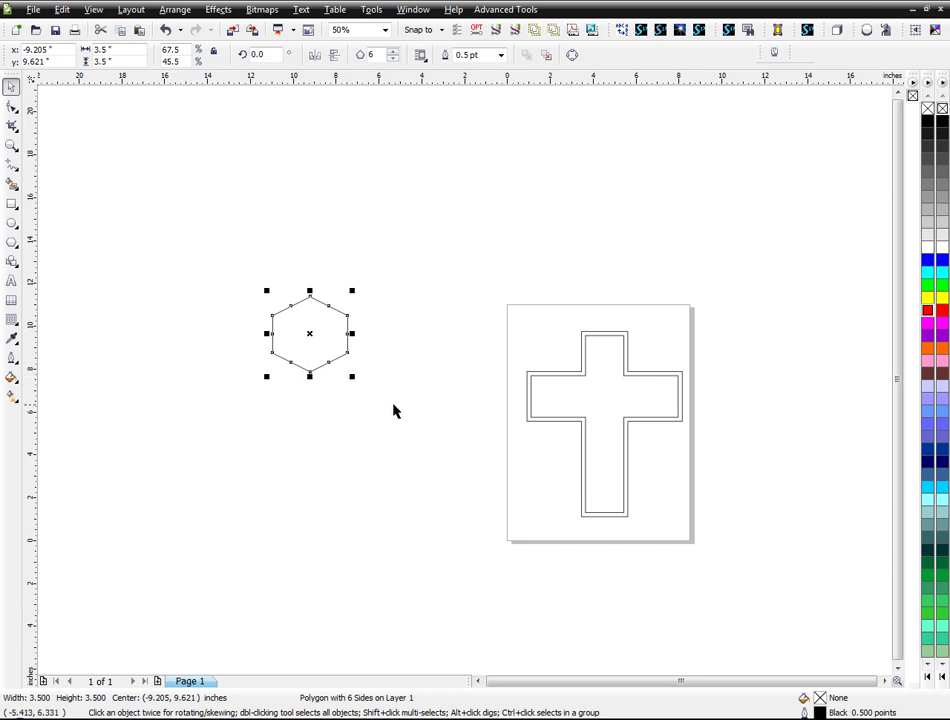
{"action": "left_click", "coordinate": [355, 392]}
{"action": "left_click", "coordinate": [339, 358]}
{"action": "left_click_drag", "start_coordinate": [339, 358], "coordinate": [354, 388]}
{"action": "scroll", "coordinate": [358, 390], "scroll_direction": "up", "scroll_amount": 2}
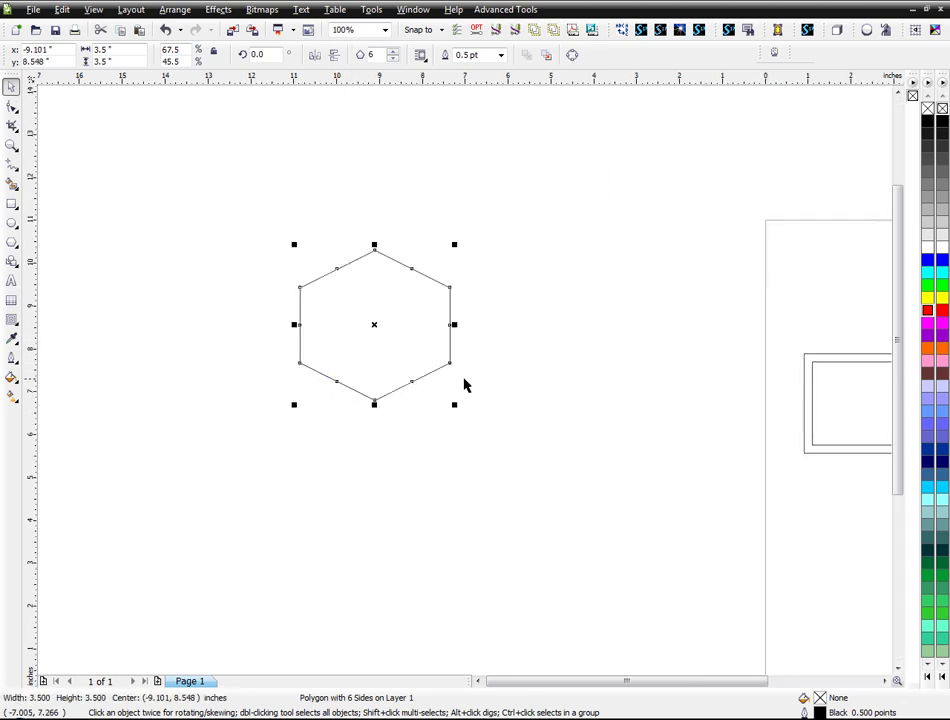
{"action": "scroll", "coordinate": [465, 385], "scroll_direction": "down", "scroll_amount": 2}
{"action": "scroll", "coordinate": [460, 380], "scroll_direction": "up", "scroll_amount": 2}
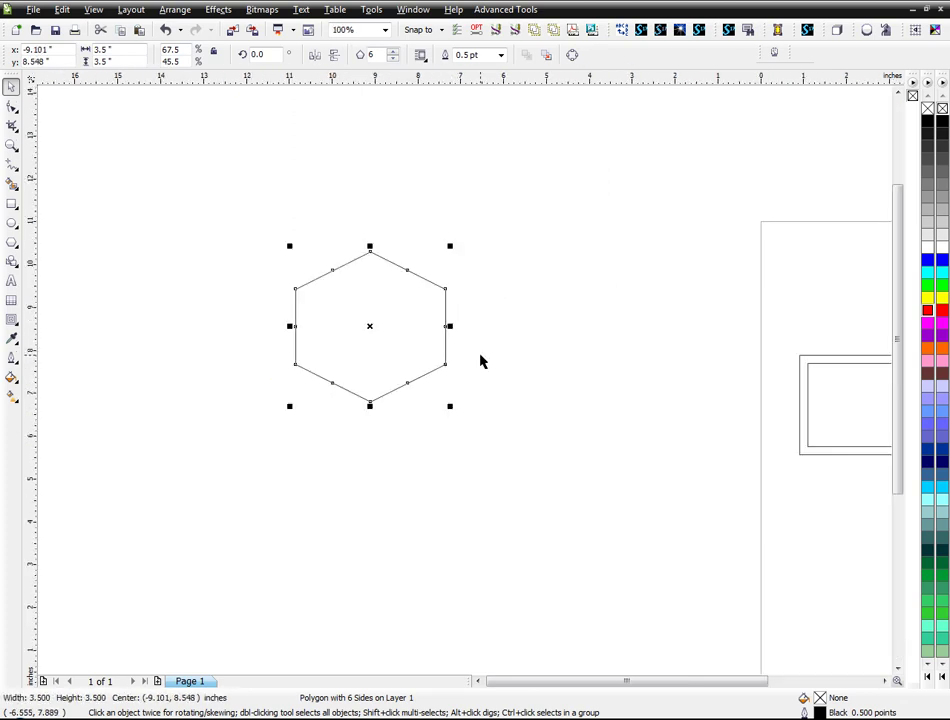
{"action": "left_click", "coordinate": [475, 358]}
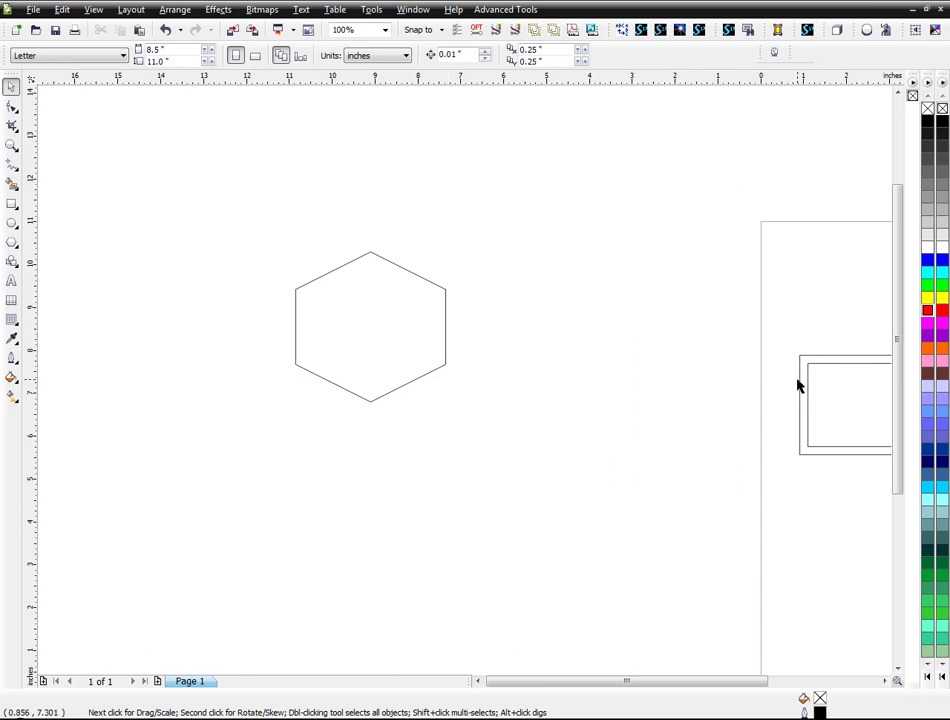
{"action": "left_click", "coordinate": [446, 338]}
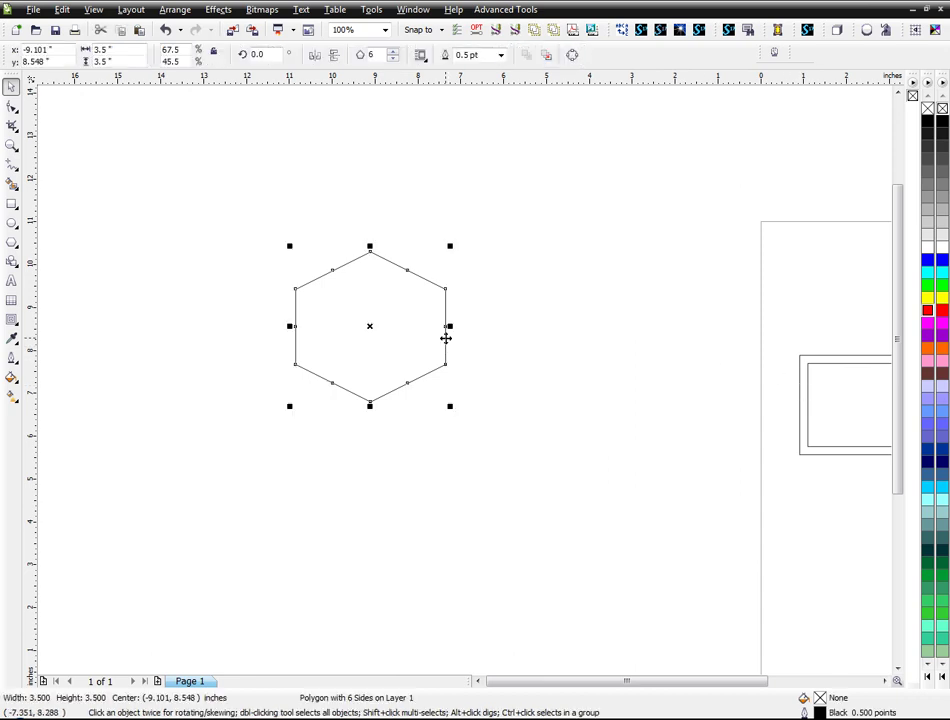
- Add a one-step inside contour with a 0.2-inch offset to the hexagon
{"action": "left_click", "coordinate": [11, 319]}
{"action": "left_click", "coordinate": [60, 340]}
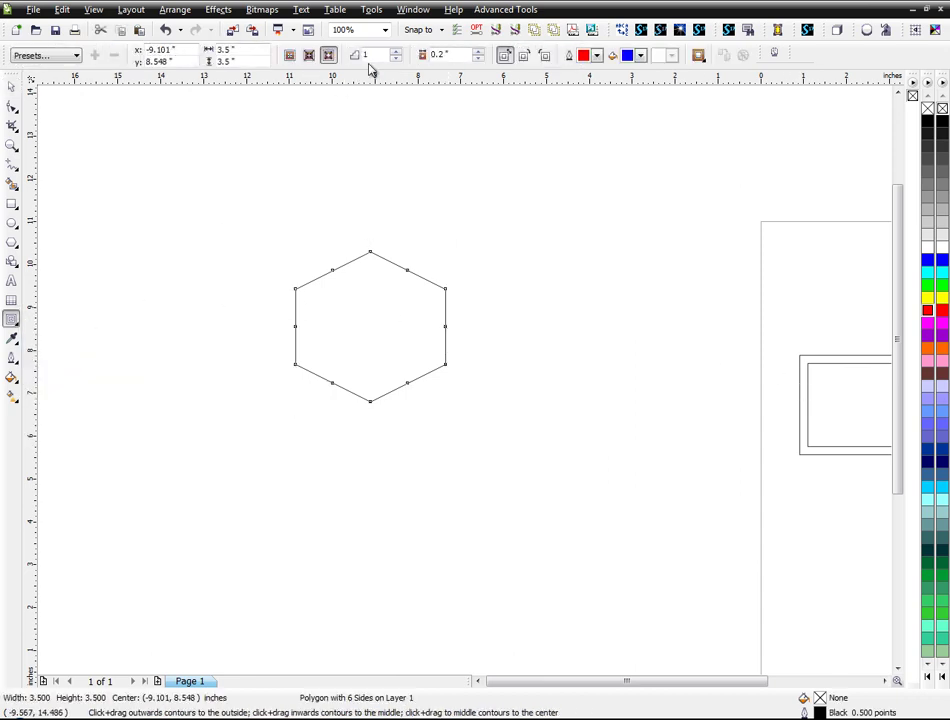
{"action": "left_click", "coordinate": [310, 57]}
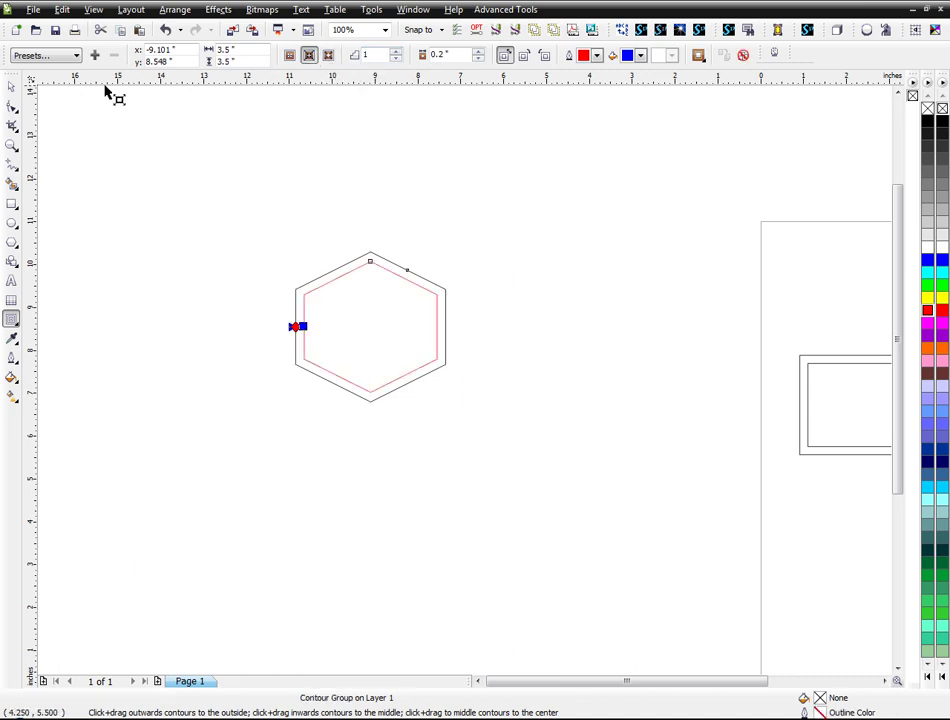
{"action": "key", "text": "space"}
{"action": "left_click", "coordinate": [139, 126]}
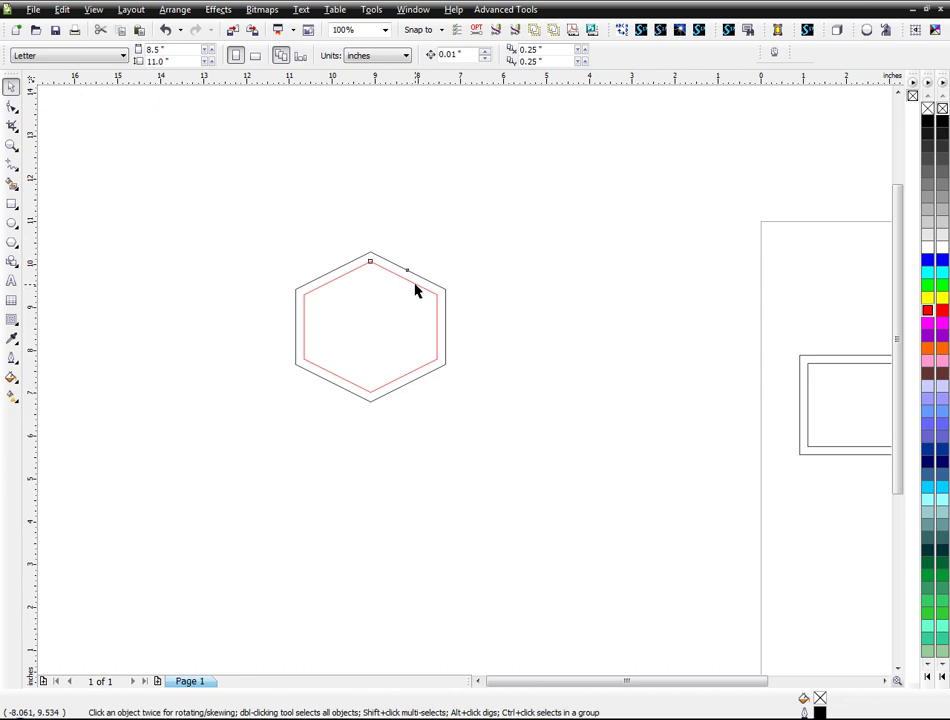
- Break the hexagon's contour group apart into separate outer and inner shapes
{"action": "left_click", "coordinate": [417, 279]}
{"action": "left_click", "coordinate": [419, 276]}
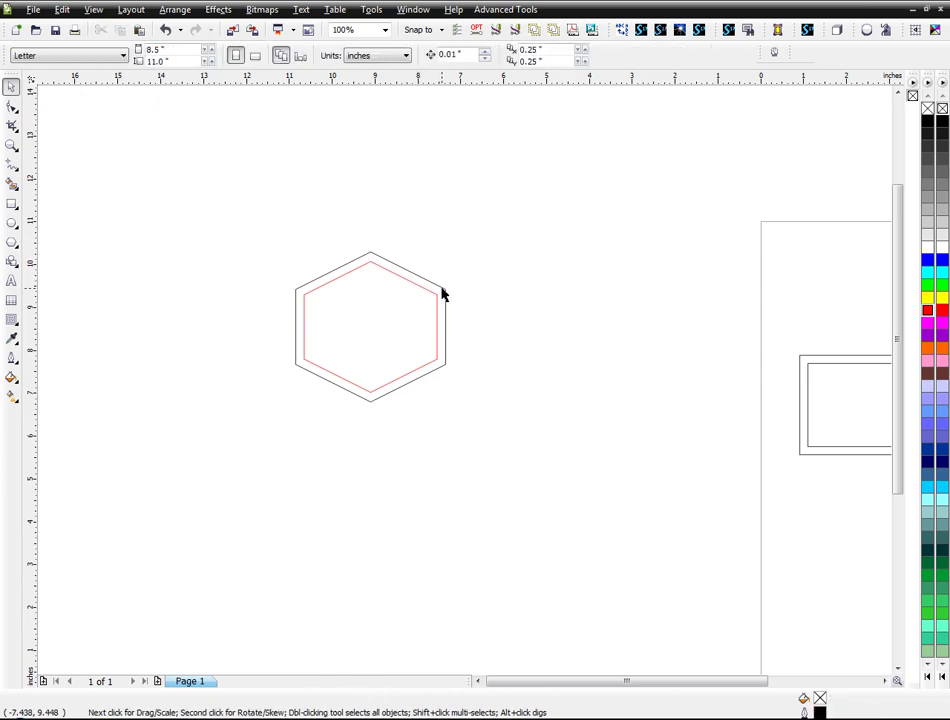
{"action": "right_click", "coordinate": [442, 292]}
{"action": "left_click", "coordinate": [505, 285]}
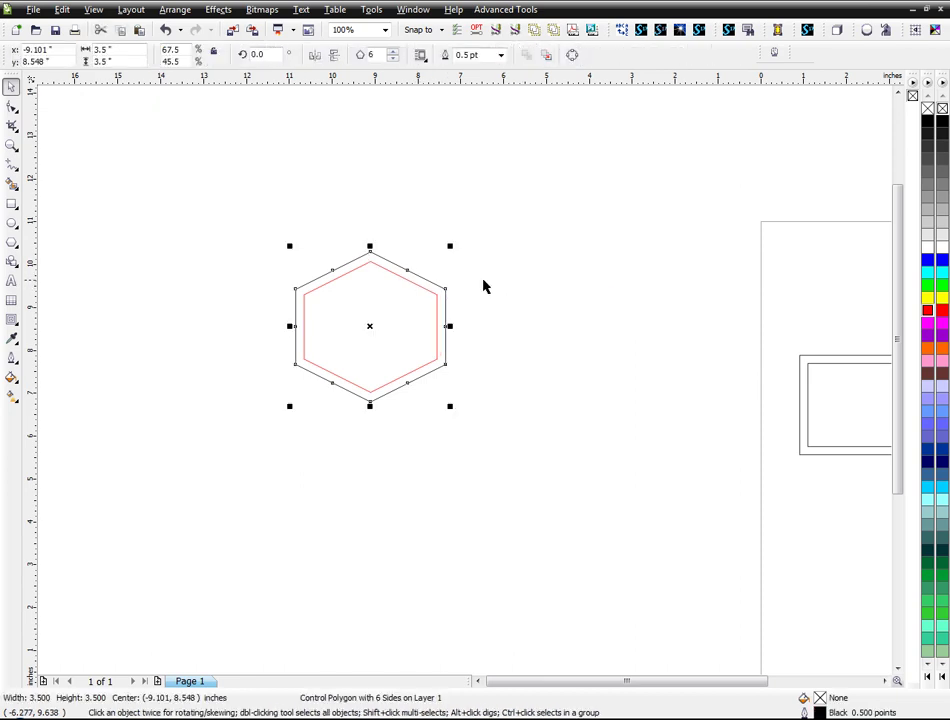
{"action": "left_click", "coordinate": [431, 294]}
{"action": "right_click", "coordinate": [431, 292]}
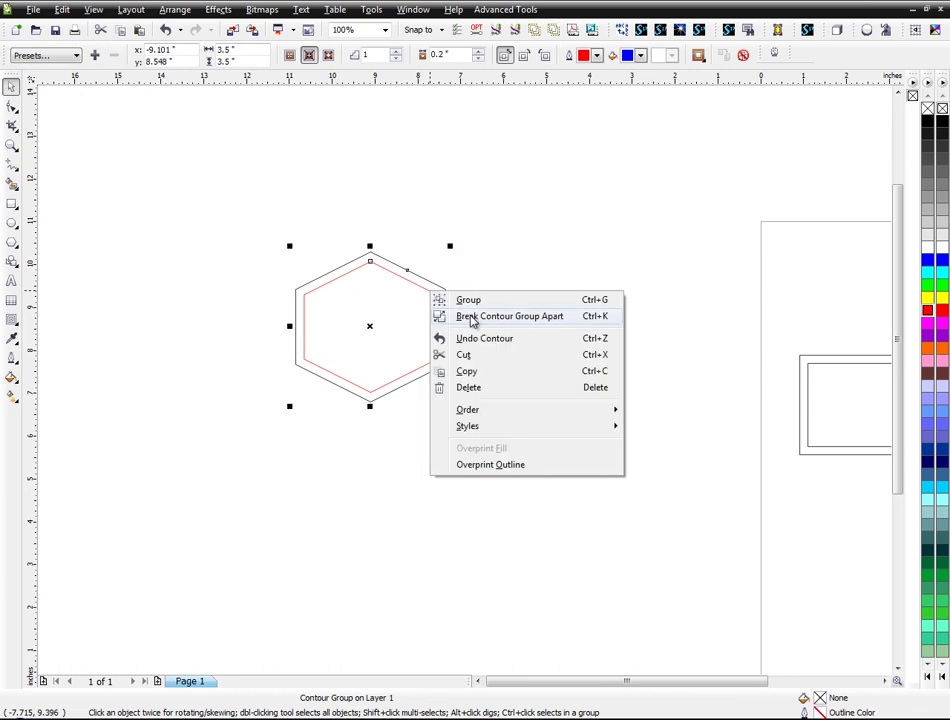
{"action": "left_click", "coordinate": [455, 316]}
{"action": "left_click", "coordinate": [487, 280]}
- Combine the outer and inner hexagons into a single object and leave it selected
{"action": "left_click_drag", "start_coordinate": [218, 203], "coordinate": [566, 469]}
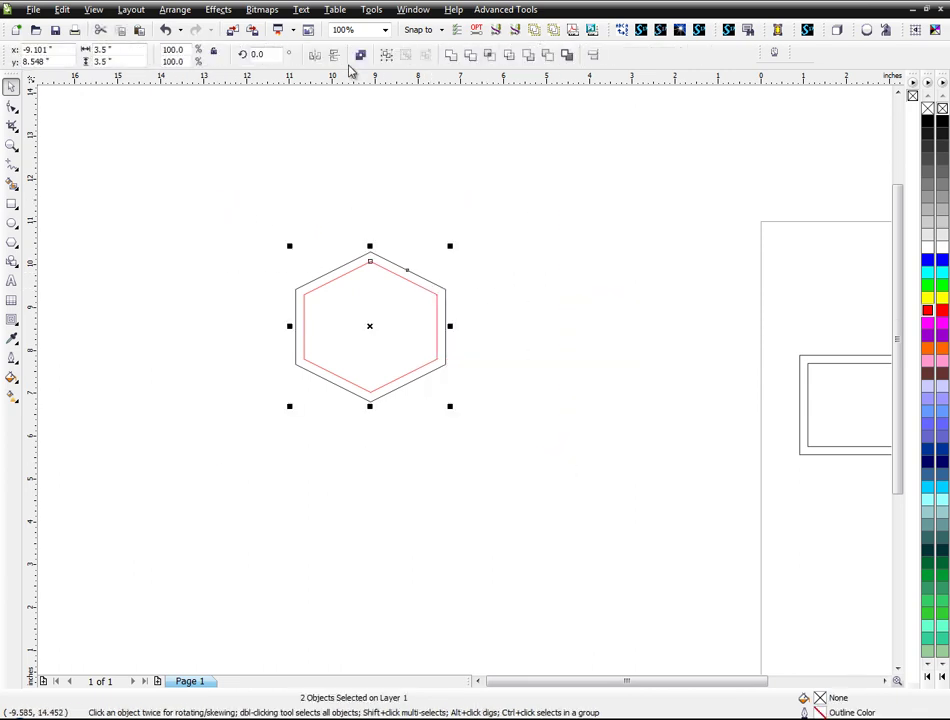
{"action": "left_click", "coordinate": [363, 60]}
{"action": "left_click", "coordinate": [462, 254]}
{"action": "left_click", "coordinate": [439, 286]}
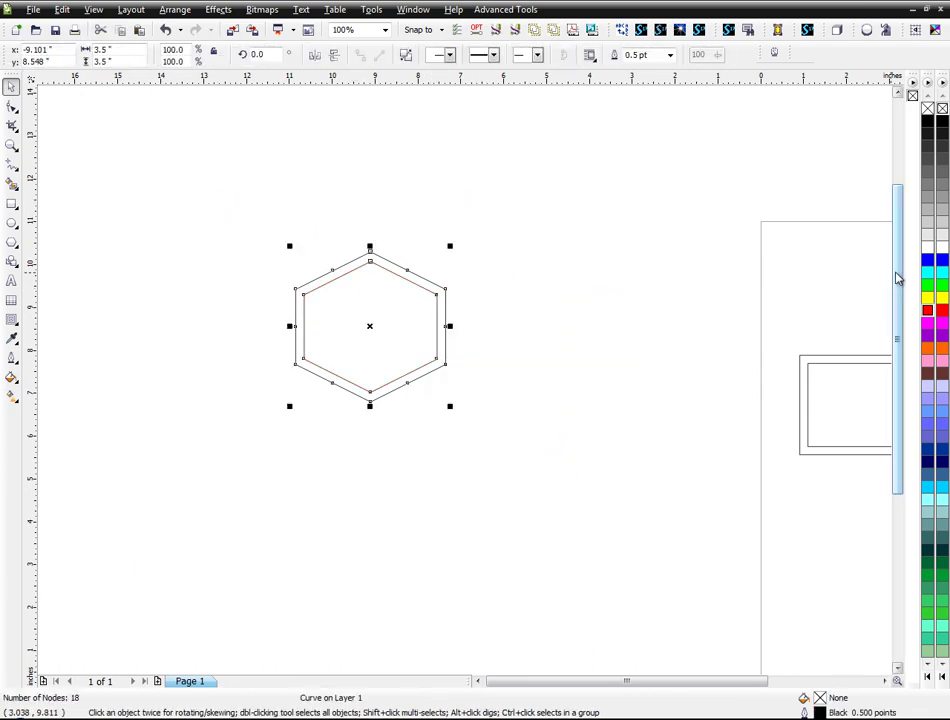
- Test-fill the combined hexagon with red, undo the fill and deselect the hexagon
{"action": "left_click", "coordinate": [926, 311]}
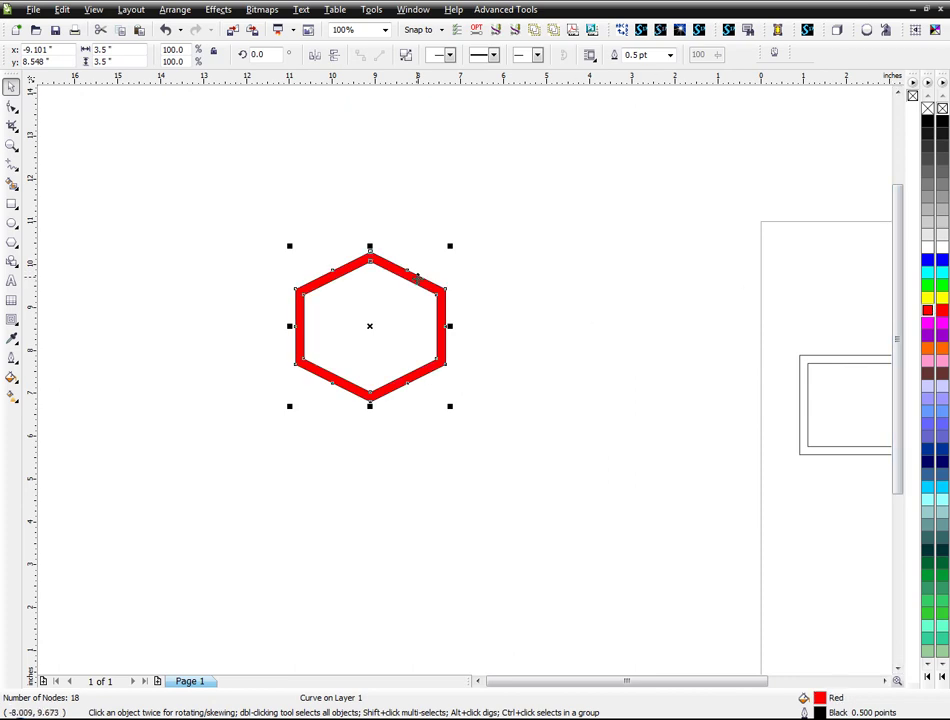
{"action": "left_click", "coordinate": [457, 302]}
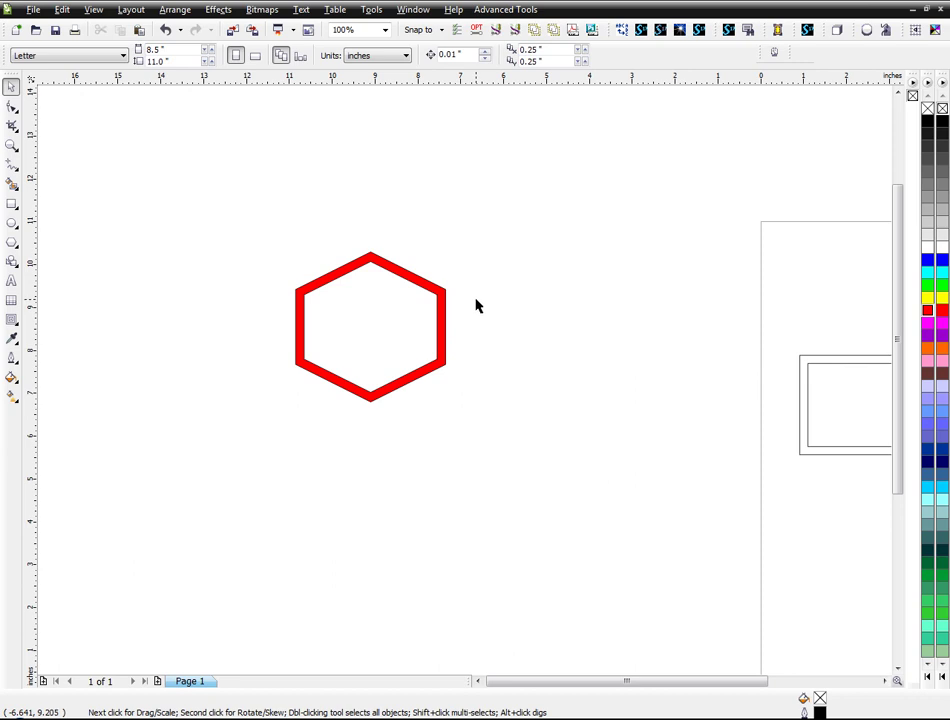
{"action": "key", "text": "ctrl+z"}
{"action": "key", "text": "Escape"}
{"action": "left_click", "coordinate": [445, 324]}
{"action": "key", "text": "F3"}
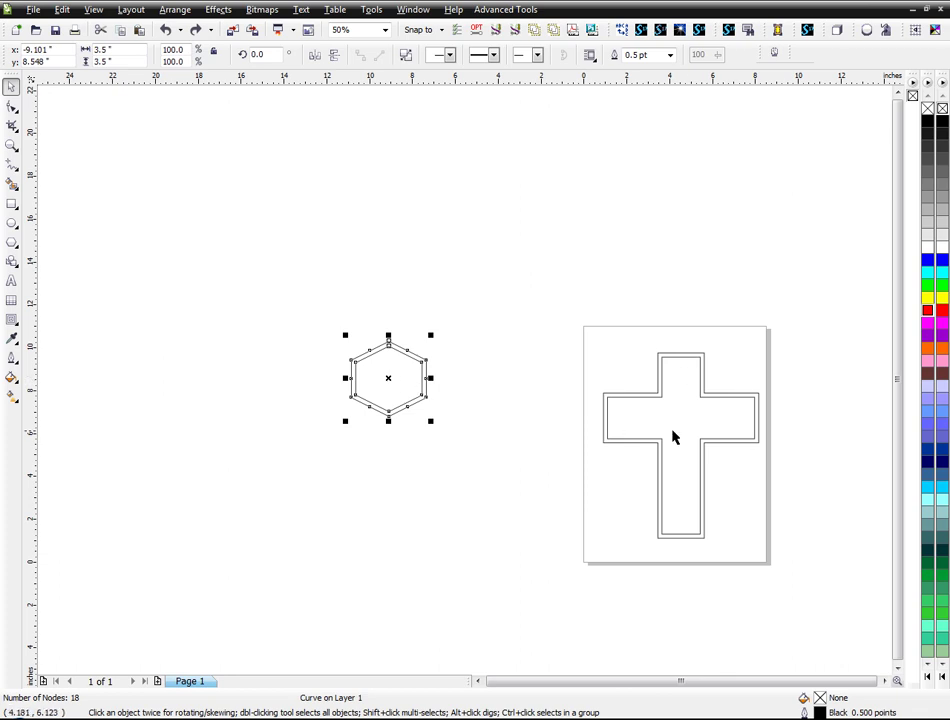
{"action": "key", "text": "Escape"}
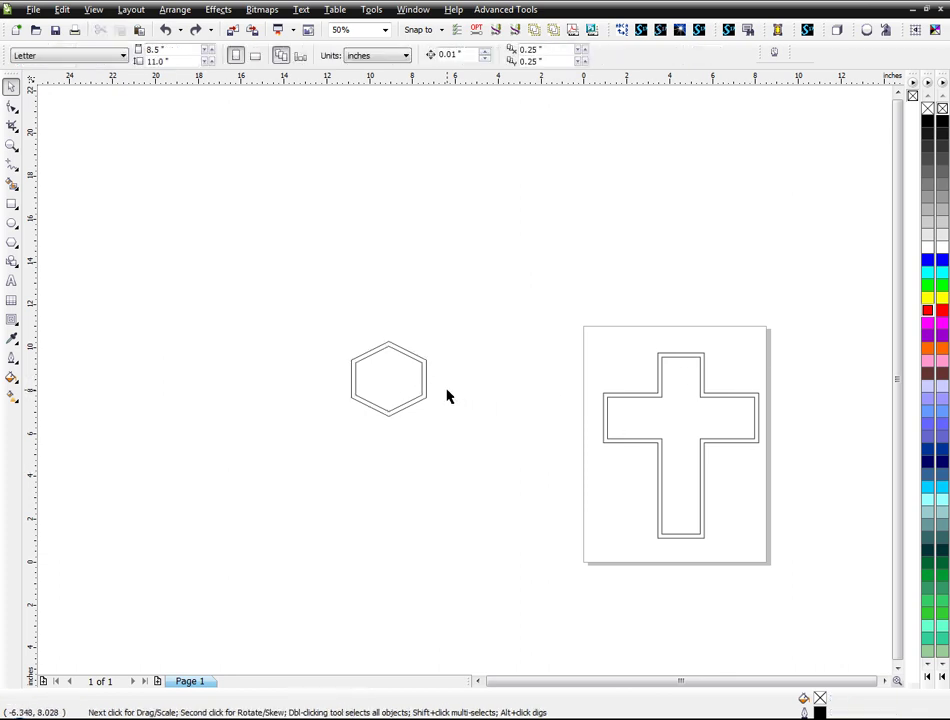
- Duplicate the double-outlined hexagon and move the copy to the right of the original
{"action": "scroll", "coordinate": [447, 392], "scroll_direction": "up", "scroll_amount": 1}
{"action": "left_click", "coordinate": [424, 372]}
{"action": "key", "text": "ctrl+d"}
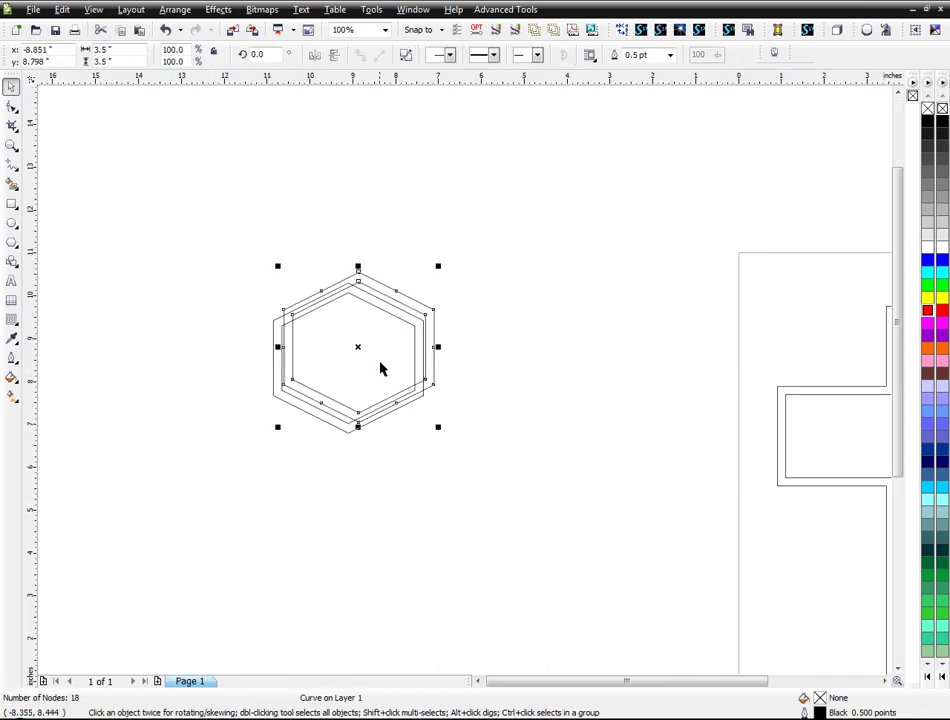
{"action": "left_click_drag", "start_coordinate": [359, 347], "coordinate": [520, 358]}
{"action": "scroll", "coordinate": [464, 384], "scroll_direction": "down", "scroll_amount": 1}
- Add a third double-outlined hexagon and arrange all three side by side in a row about 11.5 inches wide
{"action": "left_click_drag", "start_coordinate": [303, 259], "coordinate": [470, 380]}
{"action": "left_click_drag", "start_coordinate": [370, 327], "coordinate": [411, 324]}
{"action": "left_click", "coordinate": [365, 360]}
{"action": "left_click", "coordinate": [346, 324]}
{"action": "left_click", "coordinate": [435, 399]}
{"action": "left_click_drag", "start_coordinate": [141, 243], "coordinate": [463, 403]}
{"action": "left_click", "coordinate": [422, 369]}
{"action": "left_click_drag", "start_coordinate": [420, 358], "coordinate": [400, 354]}
{"action": "left_click", "coordinate": [420, 395]}
{"action": "left_click_drag", "start_coordinate": [138, 248], "coordinate": [474, 441]}
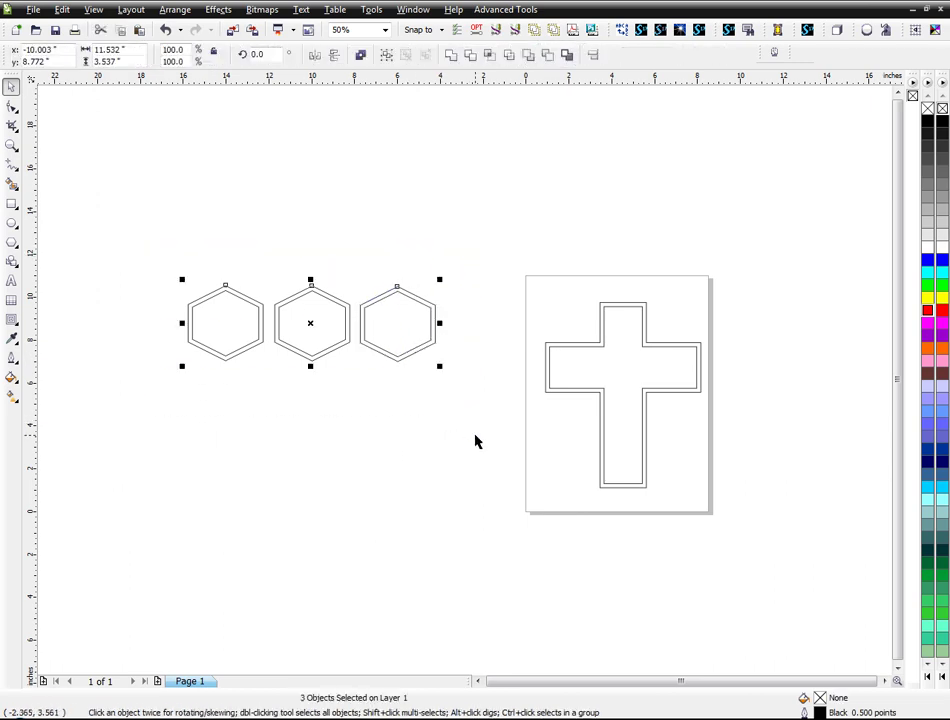
{"action": "left_click", "coordinate": [475, 441]}
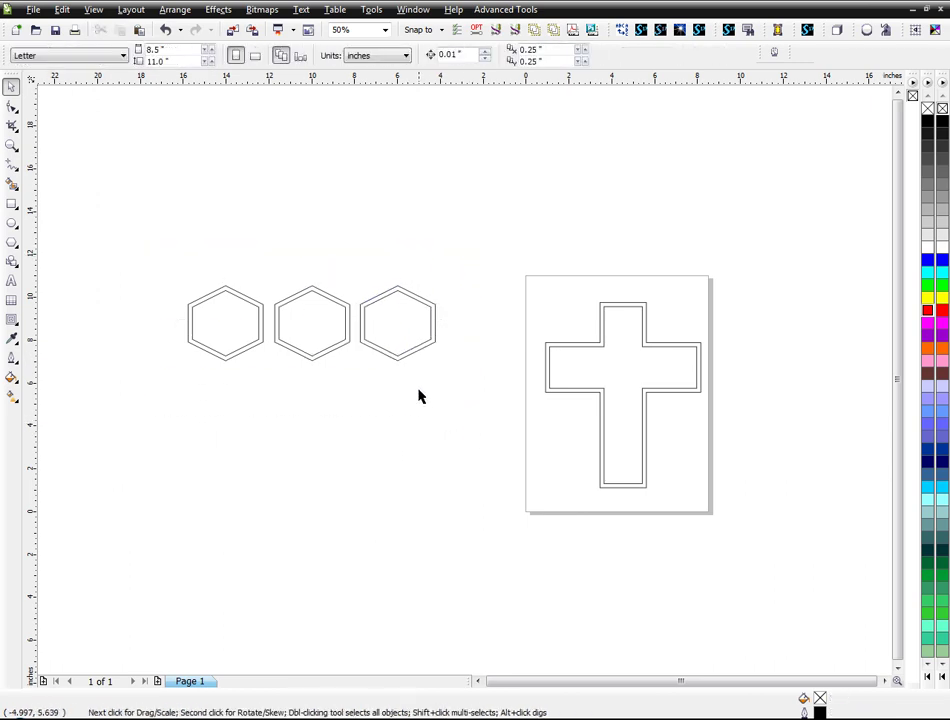
- Move the two outer hexagons inward so each overlaps the middle one, making the row about 8.7 inches wide
{"action": "left_click_drag", "start_coordinate": [407, 362], "coordinate": [377, 360]}
{"action": "left_click_drag", "start_coordinate": [256, 340], "coordinate": [298, 342]}
{"action": "left_click", "coordinate": [312, 396]}
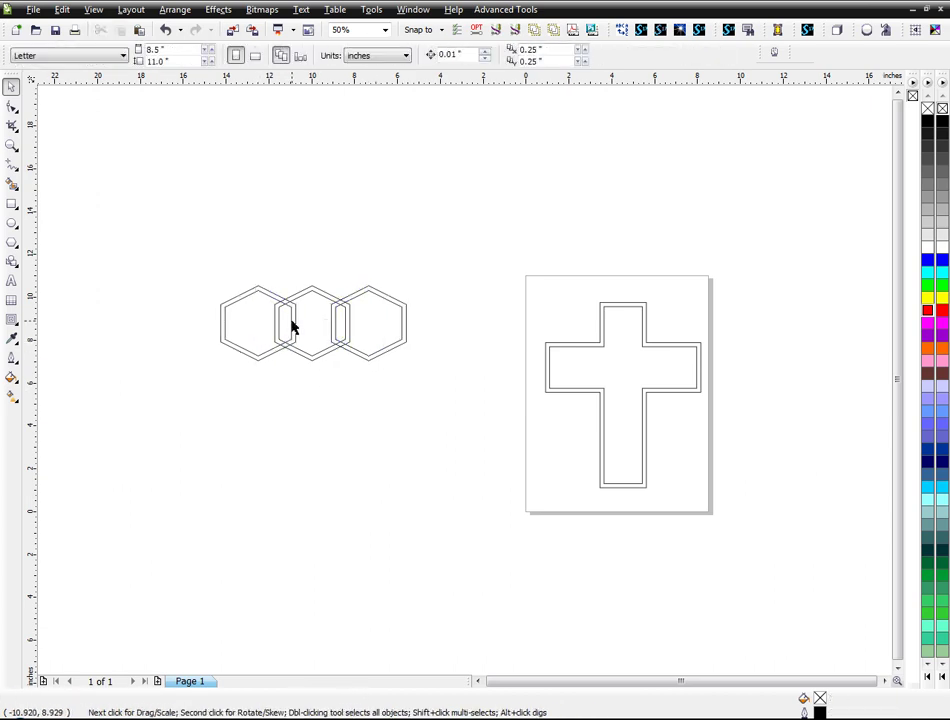
- Try shifting a hexagon sideways in the overlapping row and undo the move
{"action": "scroll", "coordinate": [290, 322], "scroll_direction": "up", "scroll_amount": 1}
{"action": "left_click_drag", "start_coordinate": [613, 453], "coordinate": [655, 450]}
{"action": "left_click", "coordinate": [475, 466]}
{"action": "key", "text": "ctrl+z"}
{"action": "left_click", "coordinate": [572, 517]}
{"action": "scroll", "coordinate": [505, 393], "scroll_direction": "down", "scroll_amount": 1}
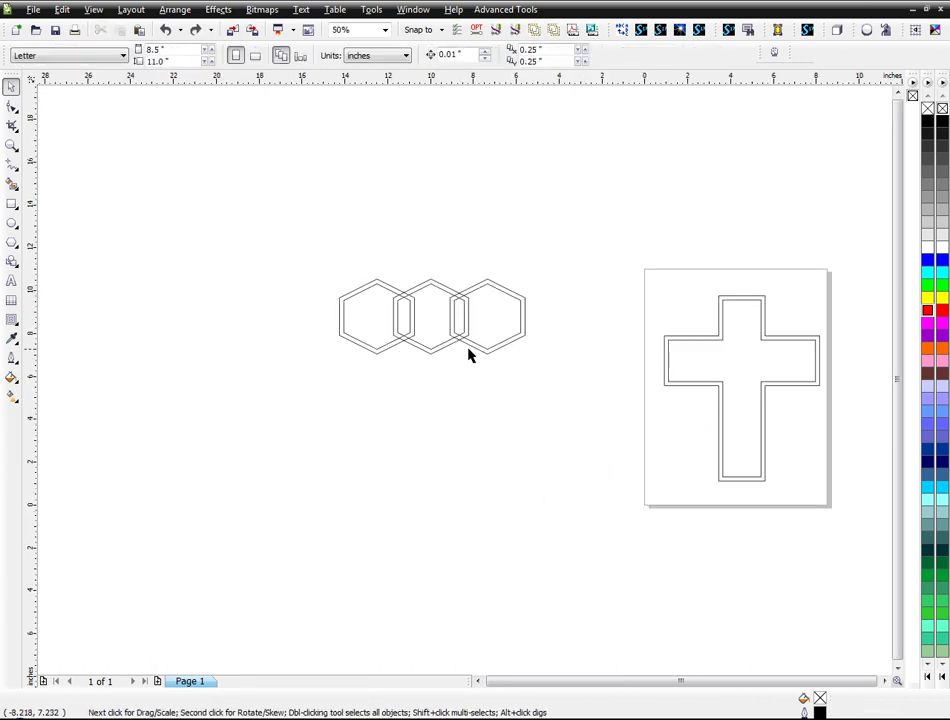
- Copy the two left hexagons of the row and place the copies just below it, offset to the right
{"action": "left_click_drag", "start_coordinate": [304, 267], "coordinate": [489, 386]}
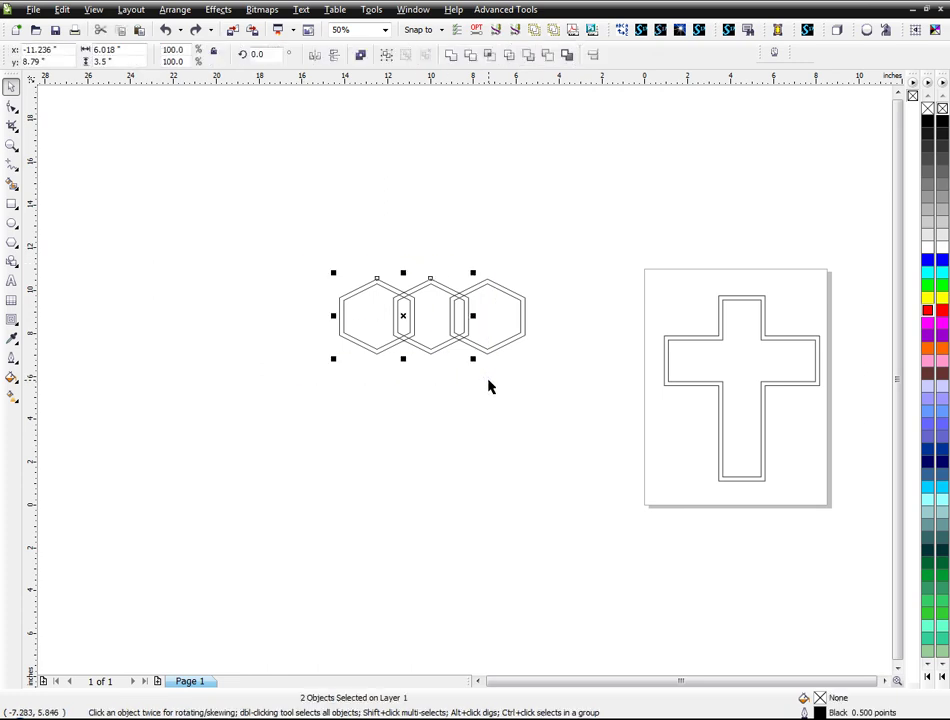
{"action": "left_click_drag", "start_coordinate": [405, 314], "coordinate": [441, 390]}
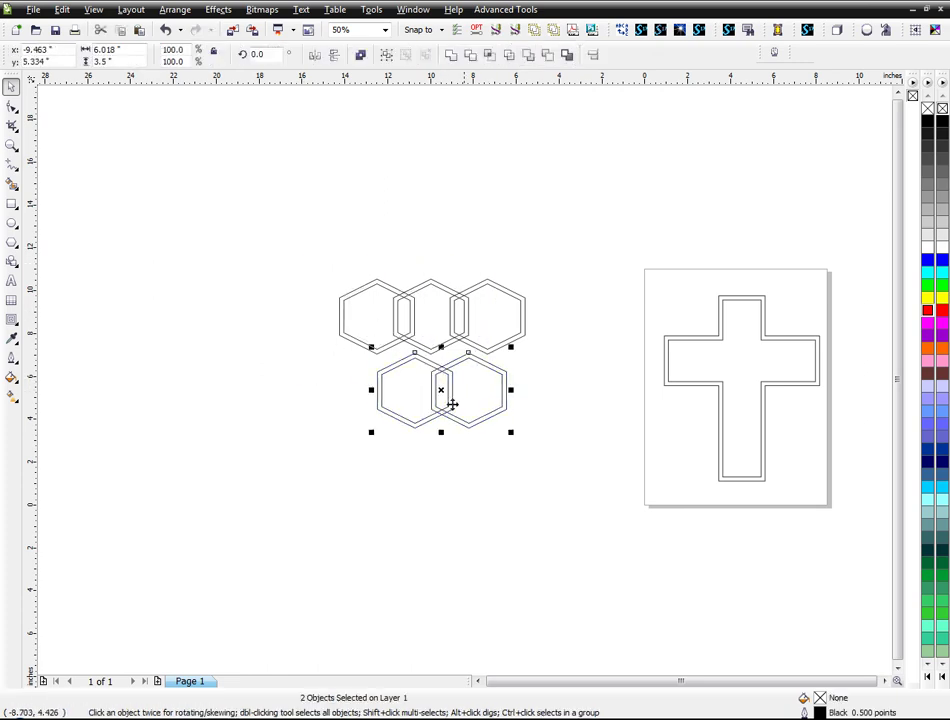
{"action": "left_click", "coordinate": [438, 382]}
{"action": "scroll", "coordinate": [462, 350], "scroll_direction": "up", "scroll_amount": 2}
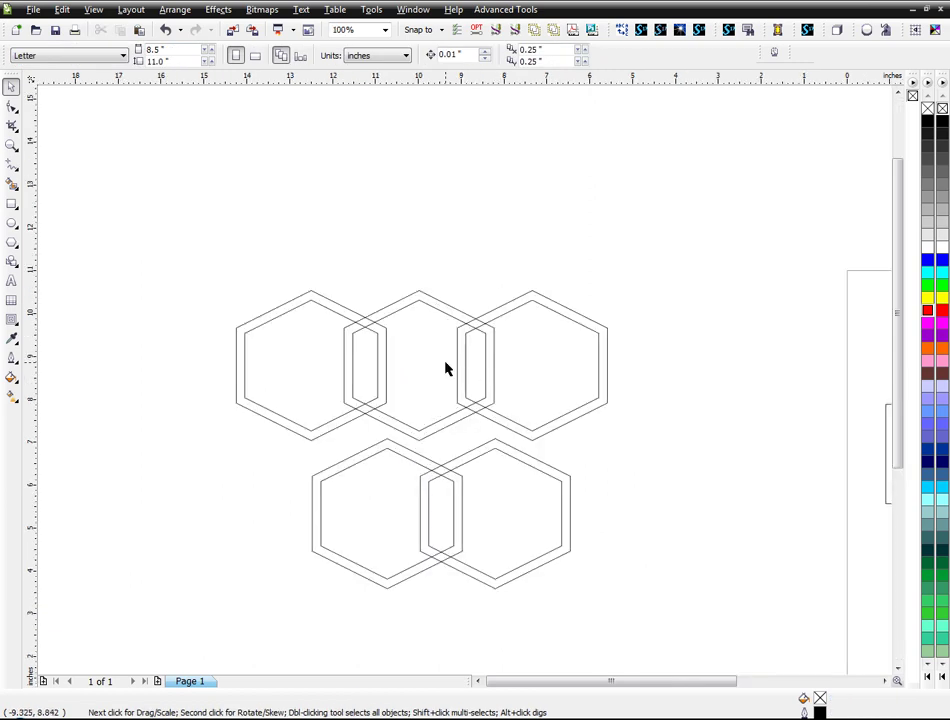
- Distribute the three upper hexagons with equal horizontal spacing within the extent of the selection
{"action": "left_click", "coordinate": [178, 10]}
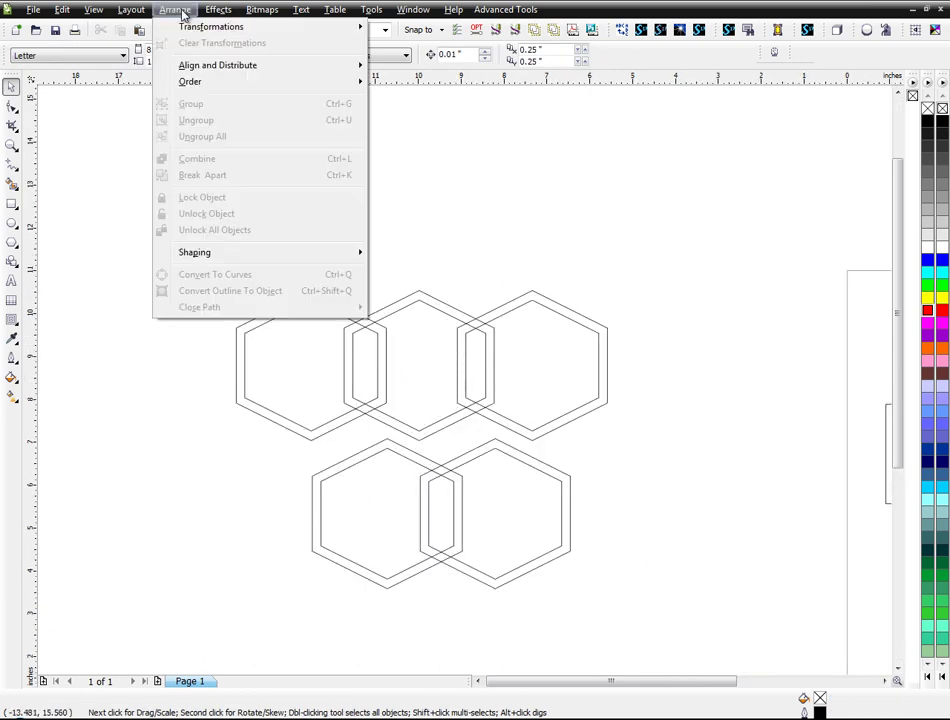
{"action": "mouse_move", "coordinate": [176, 66]}
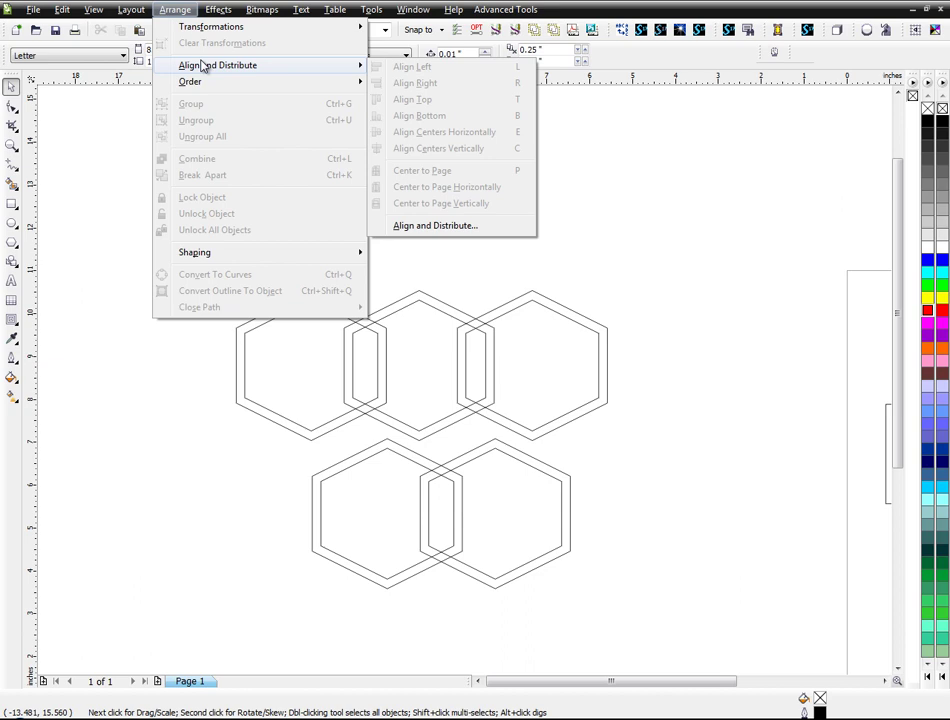
{"action": "left_click", "coordinate": [433, 226]}
{"action": "left_click_drag", "start_coordinate": [512, 285], "coordinate": [776, 155]}
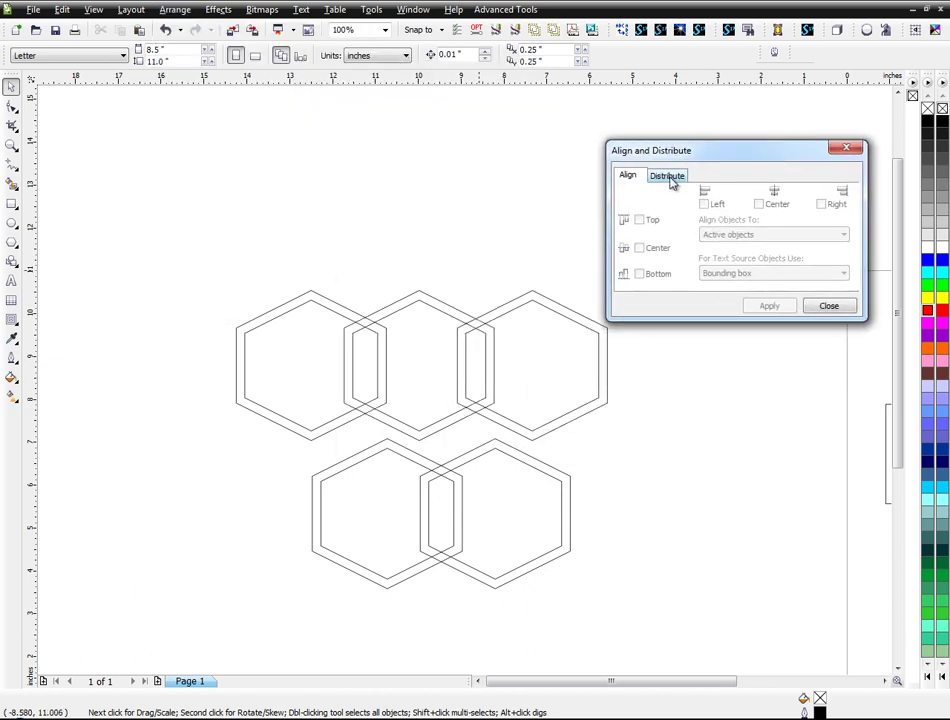
{"action": "left_click", "coordinate": [668, 176]}
{"action": "left_click_drag", "start_coordinate": [216, 237], "coordinate": [614, 450]}
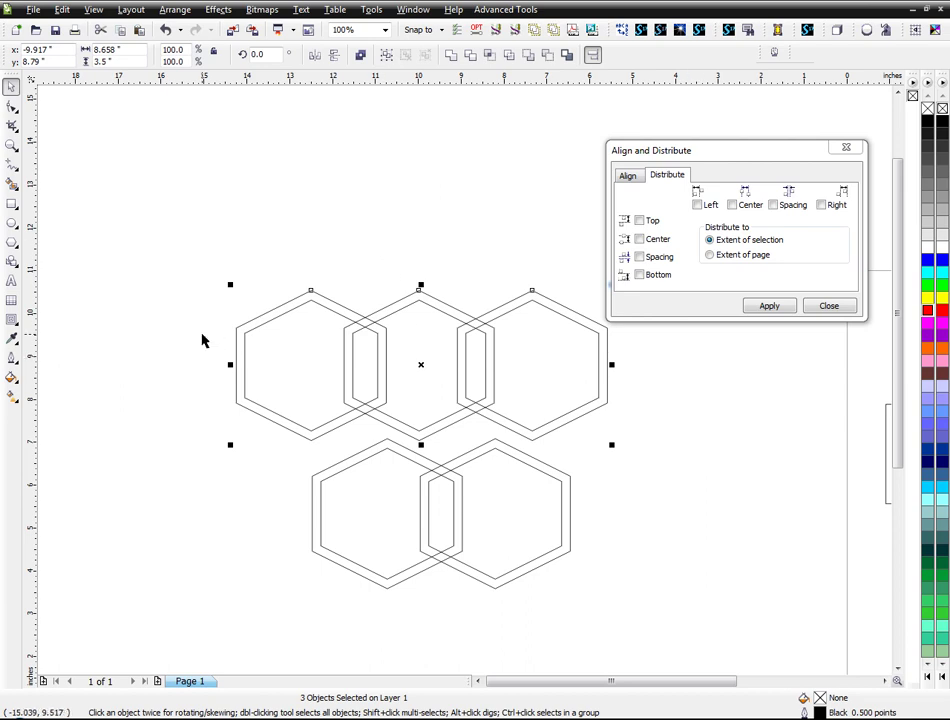
{"action": "left_click", "coordinate": [773, 206]}
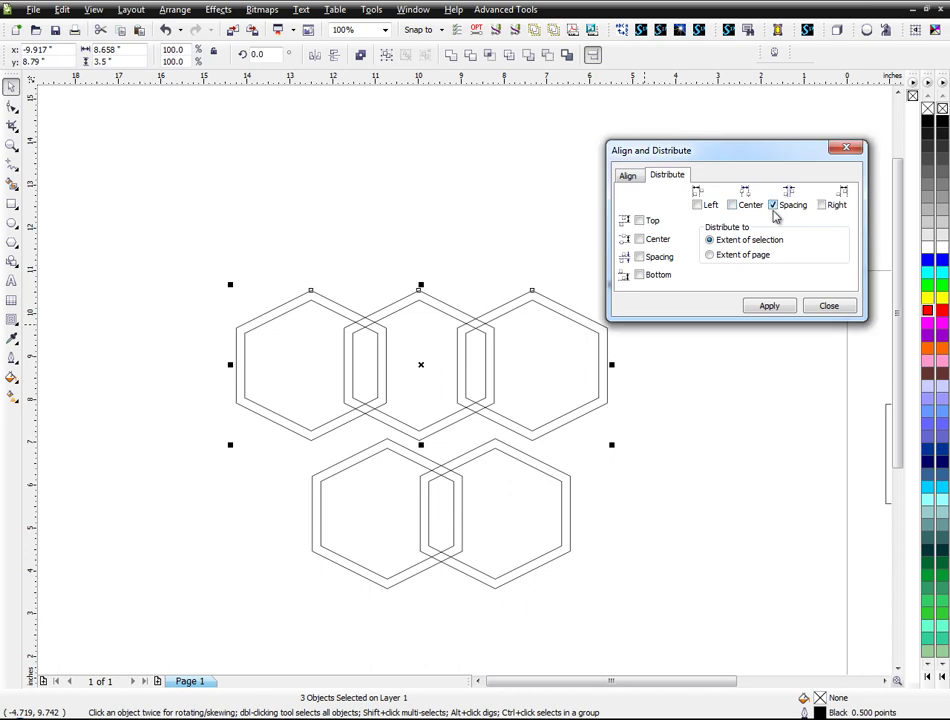
{"action": "left_click", "coordinate": [768, 306]}
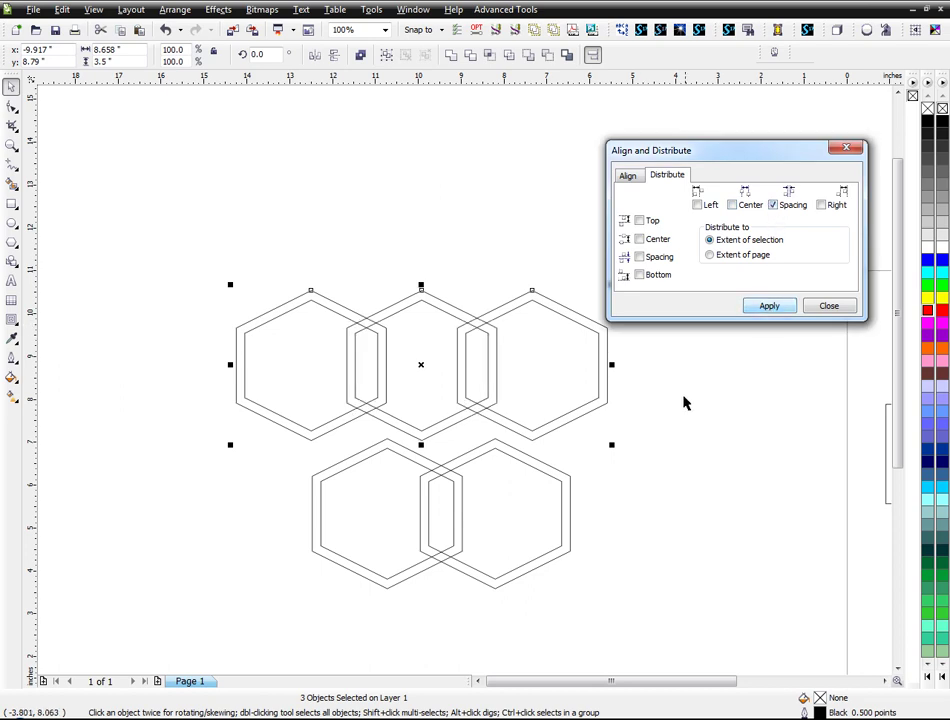
{"action": "left_click", "coordinate": [686, 378]}
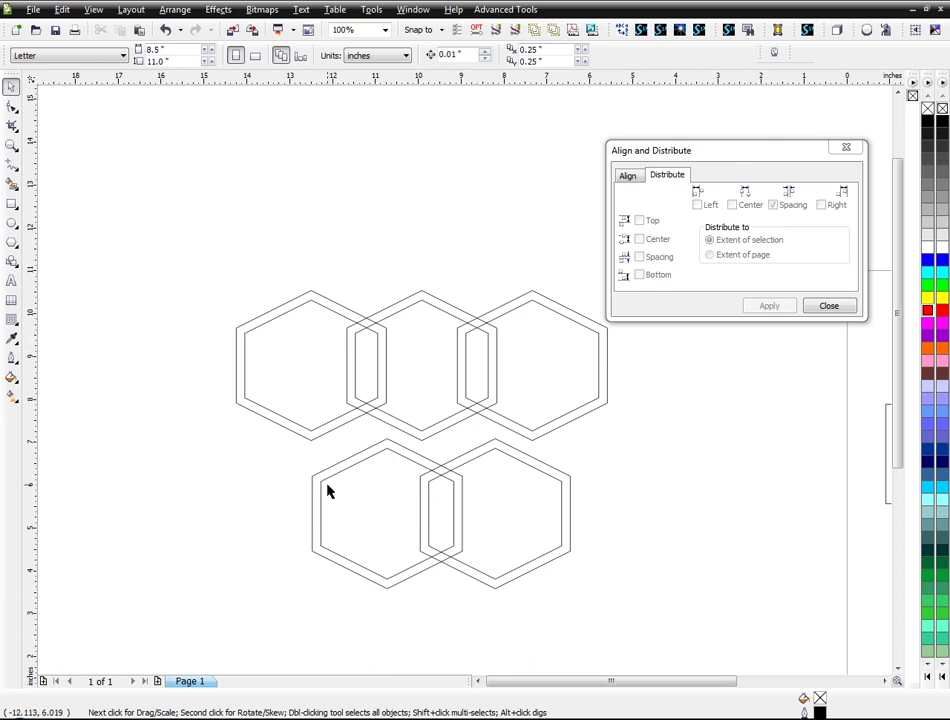
- Move the lower pair of hexagons up and slightly left to overlap the upper row, and close Align and Distribute
{"action": "left_click_drag", "start_coordinate": [260, 435], "coordinate": [613, 611]}
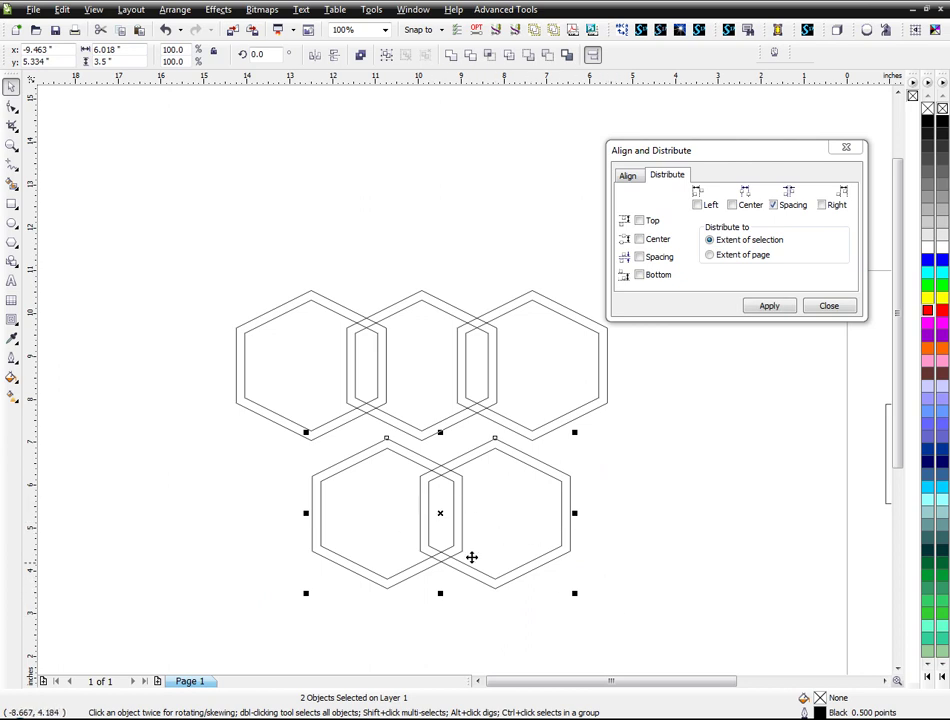
{"action": "left_click", "coordinate": [604, 617]}
{"action": "left_click_drag", "start_coordinate": [618, 620], "coordinate": [208, 408]}
{"action": "left_click", "coordinate": [290, 485]}
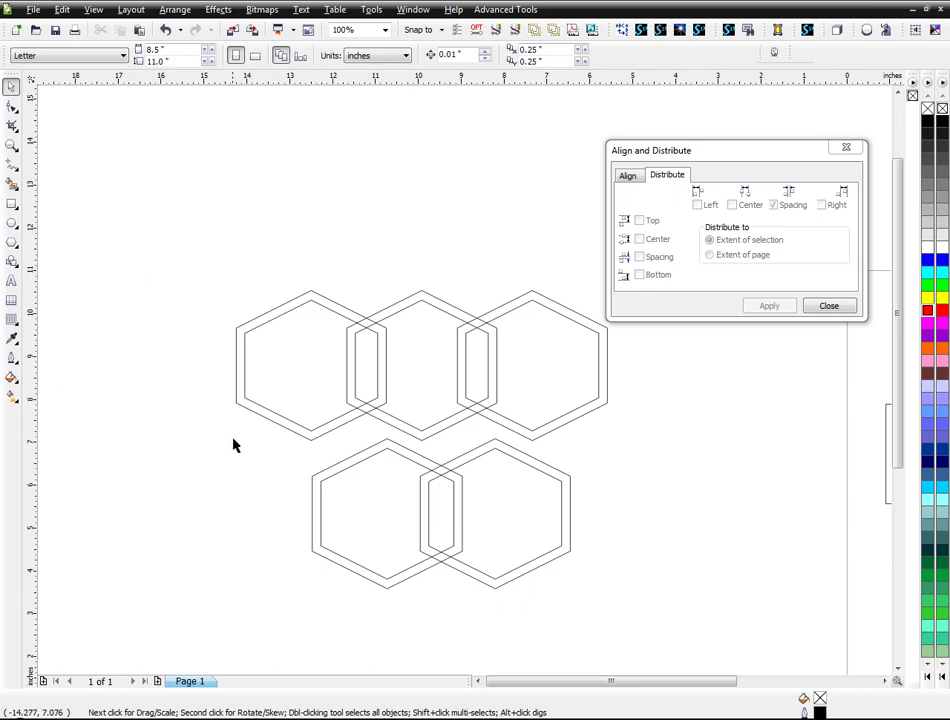
{"action": "left_click_drag", "start_coordinate": [229, 430], "coordinate": [596, 614]}
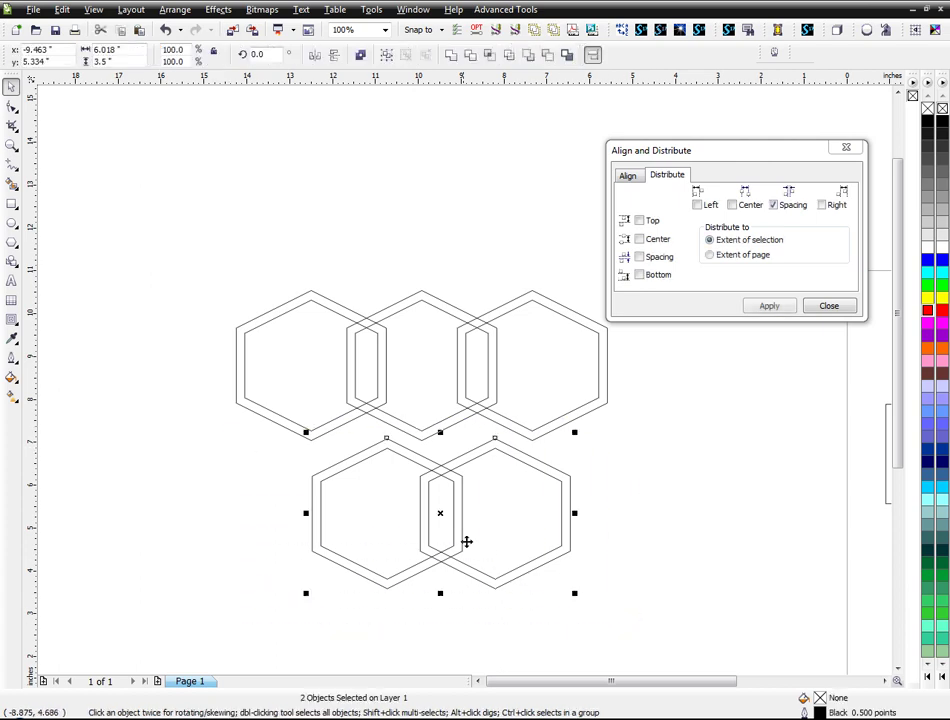
{"action": "left_click_drag", "start_coordinate": [440, 513], "coordinate": [421, 446]}
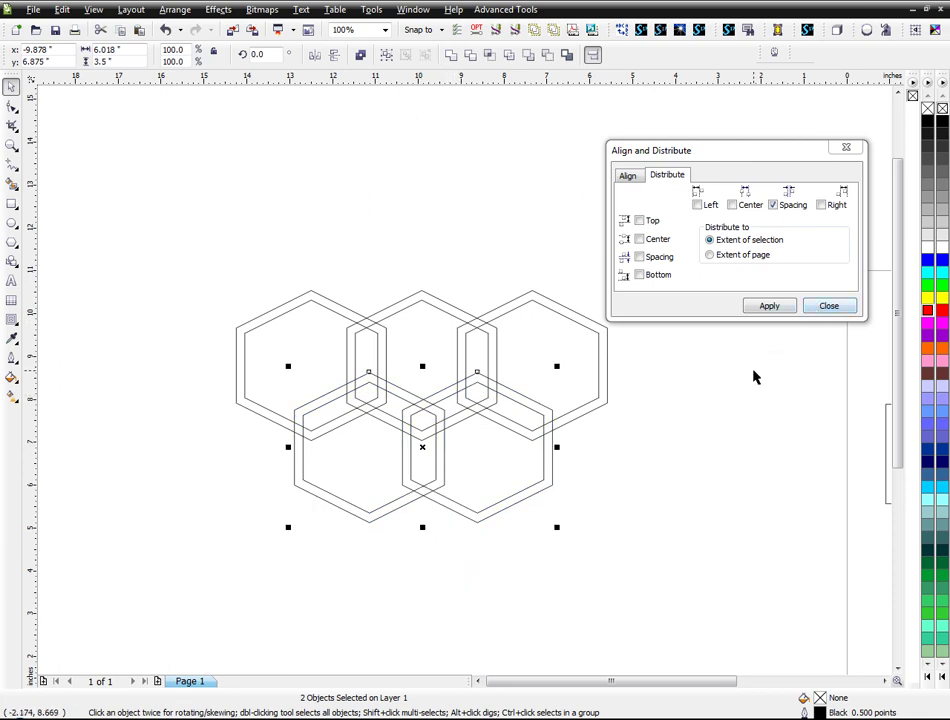
{"action": "left_click", "coordinate": [690, 430]}
{"action": "left_click", "coordinate": [808, 309]}
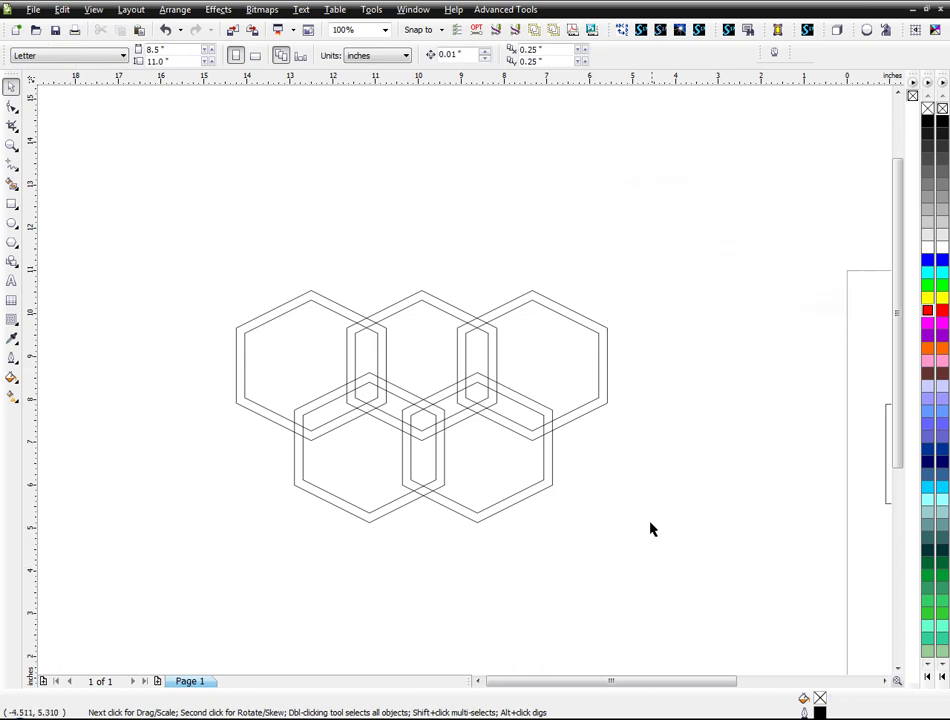
- Group the lower pair and the upper three hexagons separately, and align both groups on a common vertical centre line
{"action": "left_click_drag", "start_coordinate": [602, 579], "coordinate": [290, 410]}
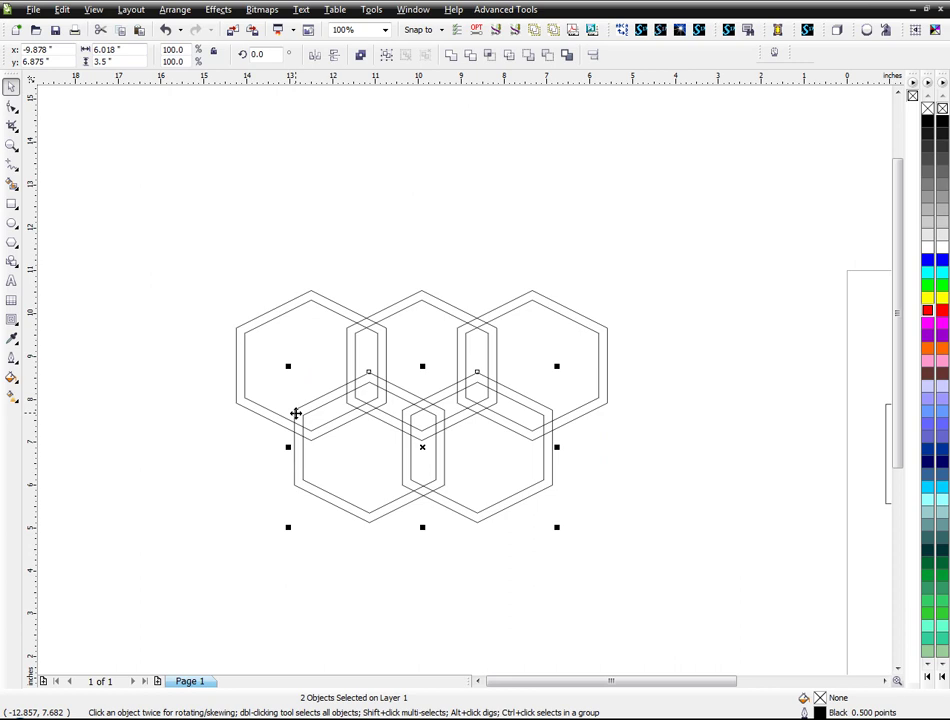
{"action": "key", "text": "ctrl+g"}
{"action": "left_click_drag", "start_coordinate": [151, 238], "coordinate": [704, 455]}
{"action": "key", "text": "ctrl+g"}
{"action": "left_click_drag", "start_coordinate": [799, 602], "coordinate": [148, 163]}
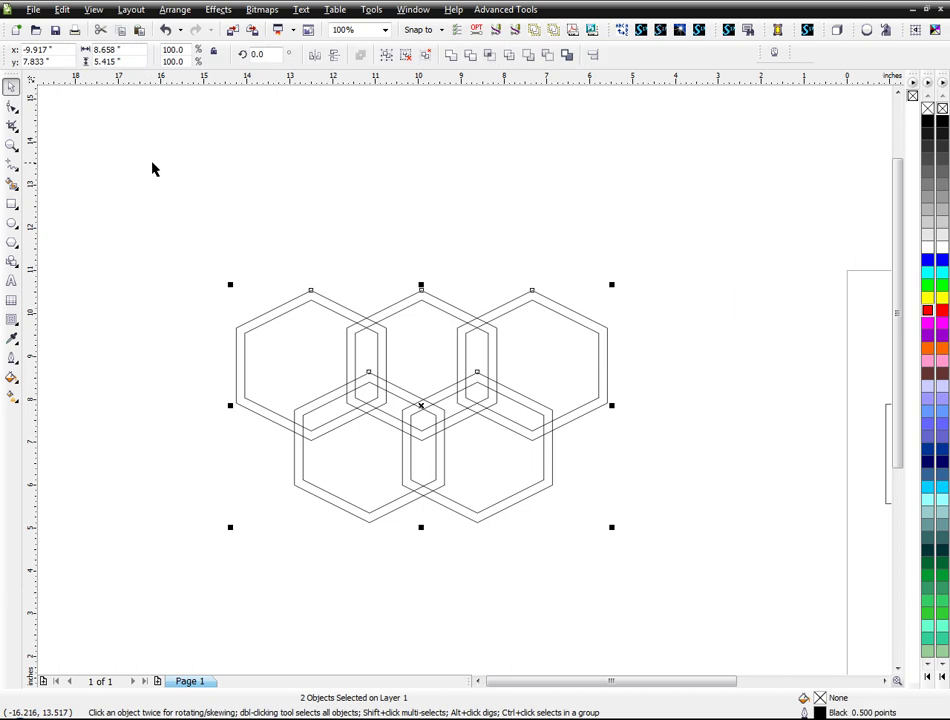
{"action": "left_click", "coordinate": [403, 405]}
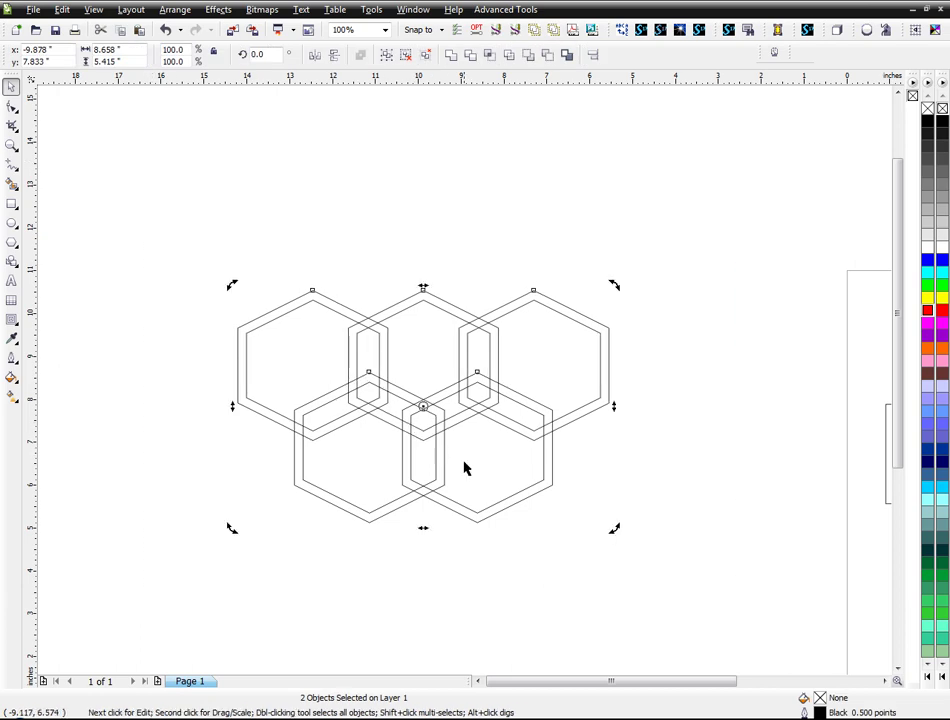
- Shift the lower hexagon group about 0.9 inches right and realign both hexagon groups on a common vertical centre line
{"action": "left_click", "coordinate": [566, 500]}
{"action": "left_click_drag", "start_coordinate": [545, 486], "coordinate": [585, 487]}
{"action": "left_click", "coordinate": [693, 575]}
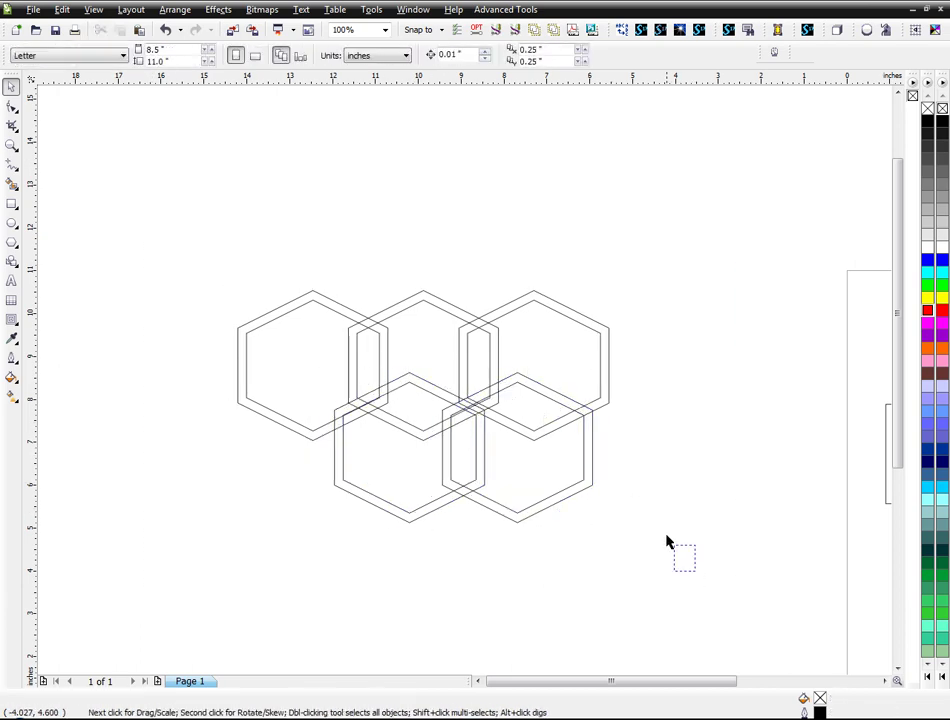
{"action": "left_click_drag", "start_coordinate": [693, 575], "coordinate": [106, 180]}
{"action": "key", "text": "c"}
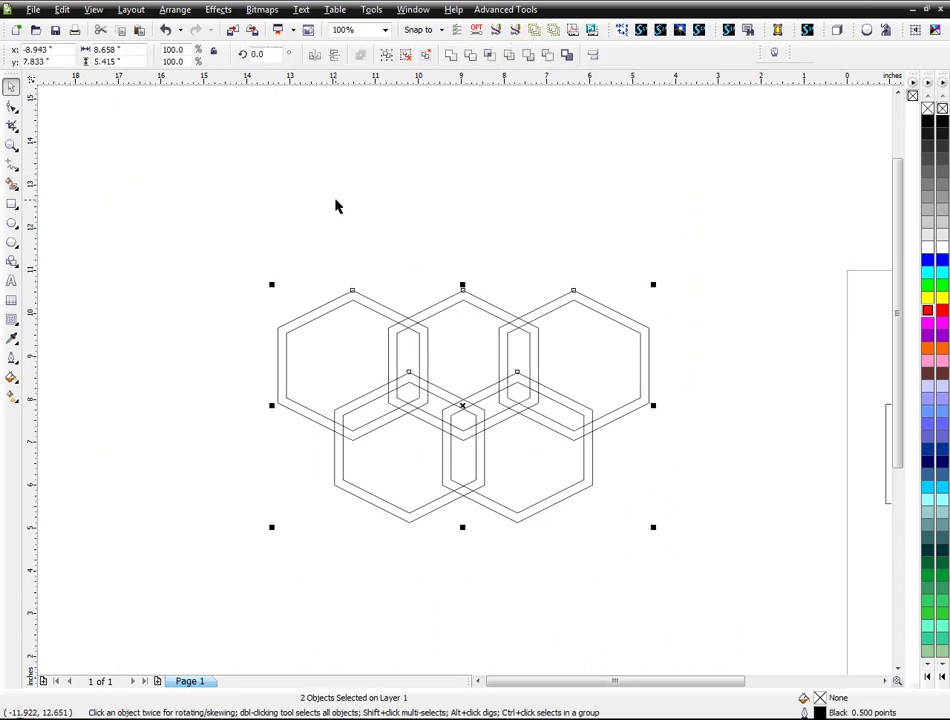
{"action": "left_click", "coordinate": [345, 262]}
- Ungroup the upper row of three hexagons and the lower row of two hexagons
{"action": "scroll", "coordinate": [469, 365], "scroll_direction": "down", "scroll_amount": 2}
{"action": "scroll", "coordinate": [481, 410], "scroll_direction": "up", "scroll_amount": 2}
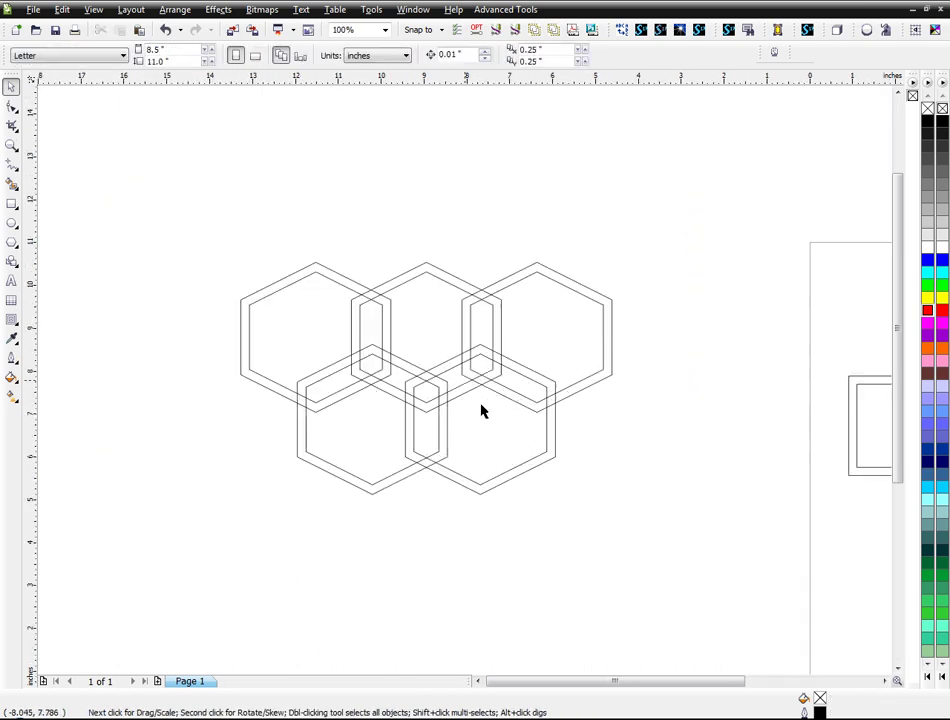
{"action": "left_click", "coordinate": [491, 330]}
{"action": "right_click", "coordinate": [493, 328]}
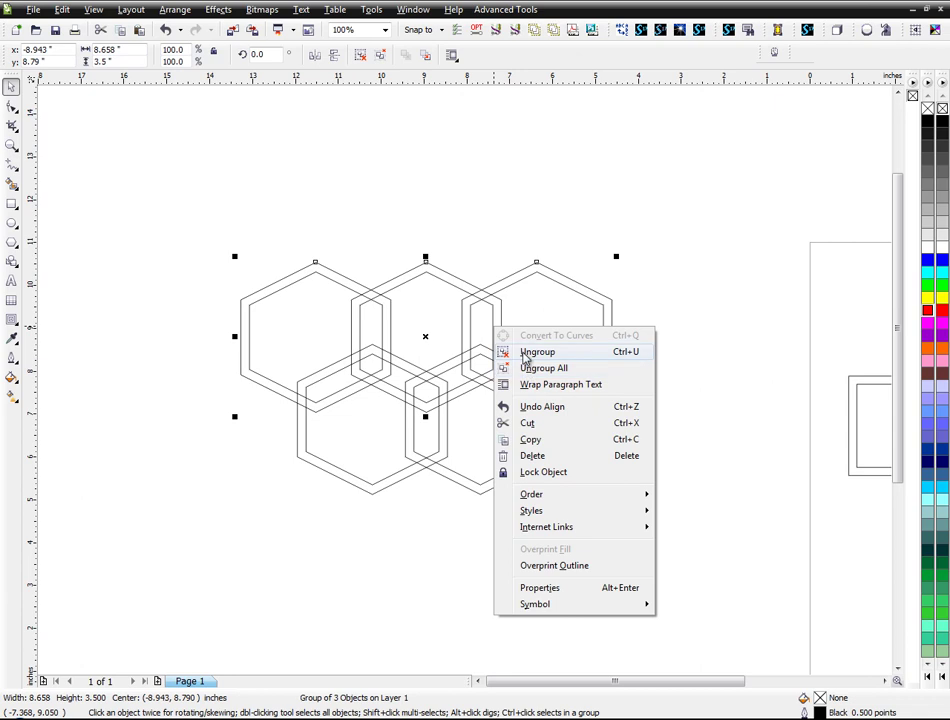
{"action": "left_click", "coordinate": [525, 353]}
{"action": "right_click", "coordinate": [556, 439]}
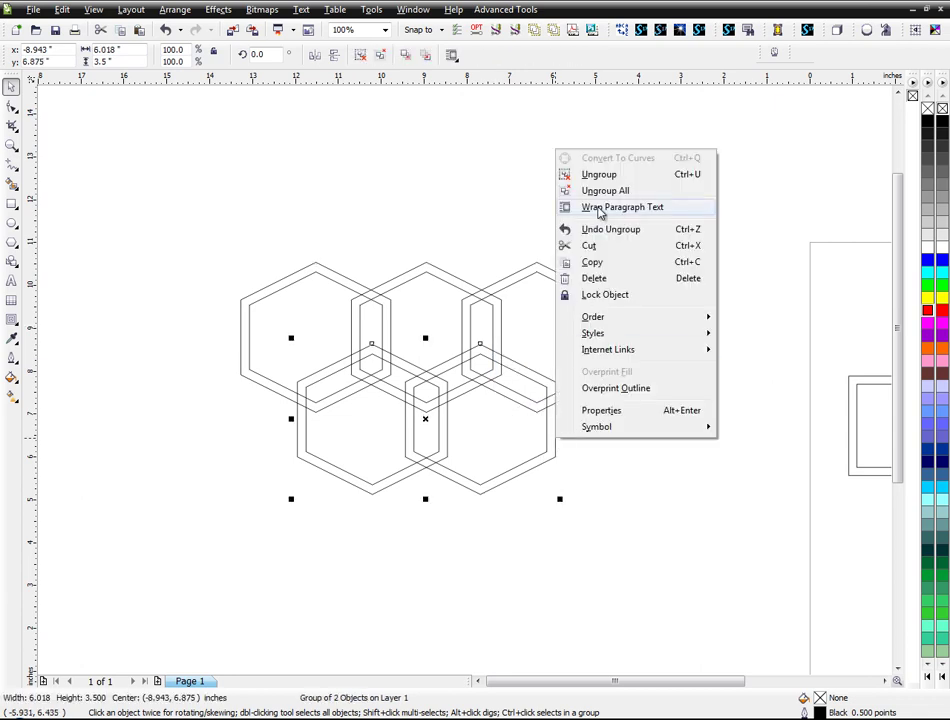
{"action": "left_click", "coordinate": [598, 175]}
- Copy all five hexagons and place the copies straight below, so the third row overlaps the second like the rows above
{"action": "left_click_drag", "start_coordinate": [127, 197], "coordinate": [656, 540]}
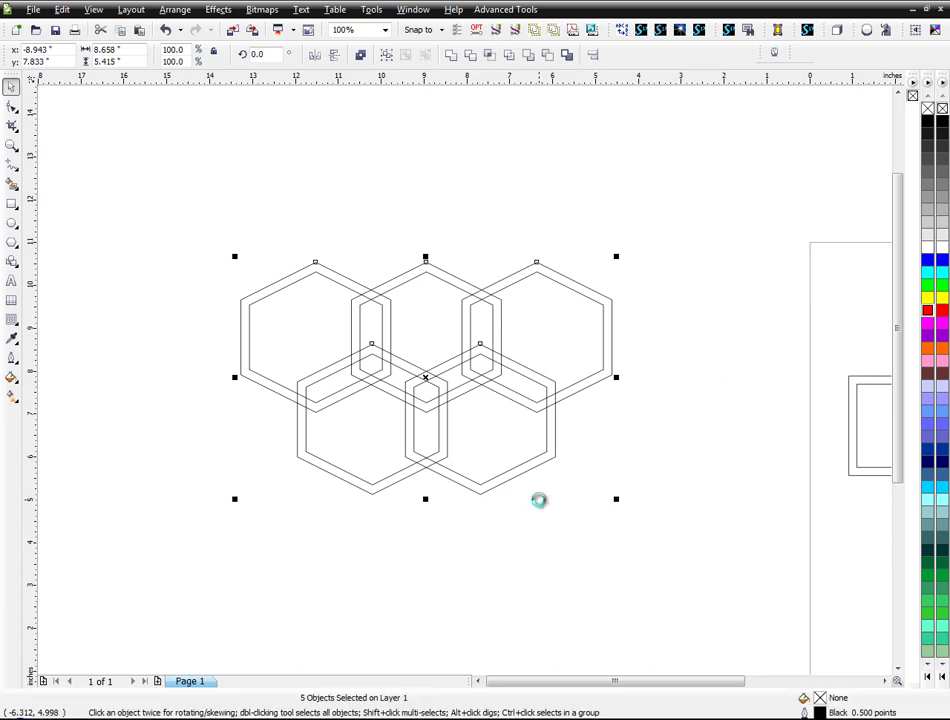
{"action": "left_click_drag", "start_coordinate": [426, 379], "coordinate": [439, 542]}
{"action": "left_click", "coordinate": [658, 521]}
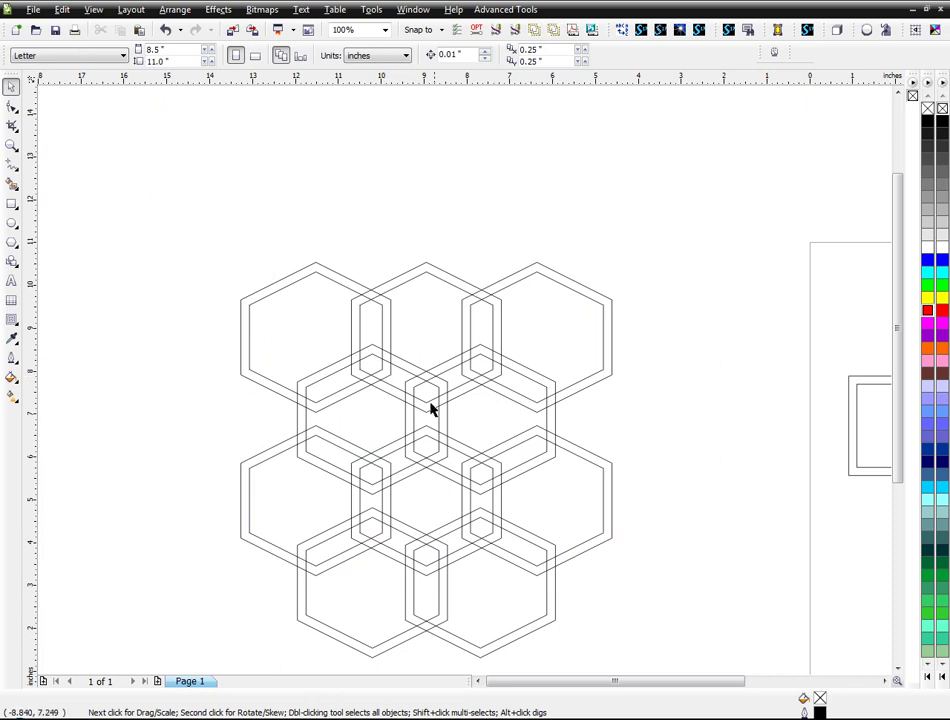
- Weld all ten double-outlined hexagons into a single honeycomb curve
{"action": "scroll", "coordinate": [550, 450], "scroll_direction": "down", "scroll_amount": 2}
{"action": "scroll", "coordinate": [464, 388], "scroll_direction": "up", "scroll_amount": 2}
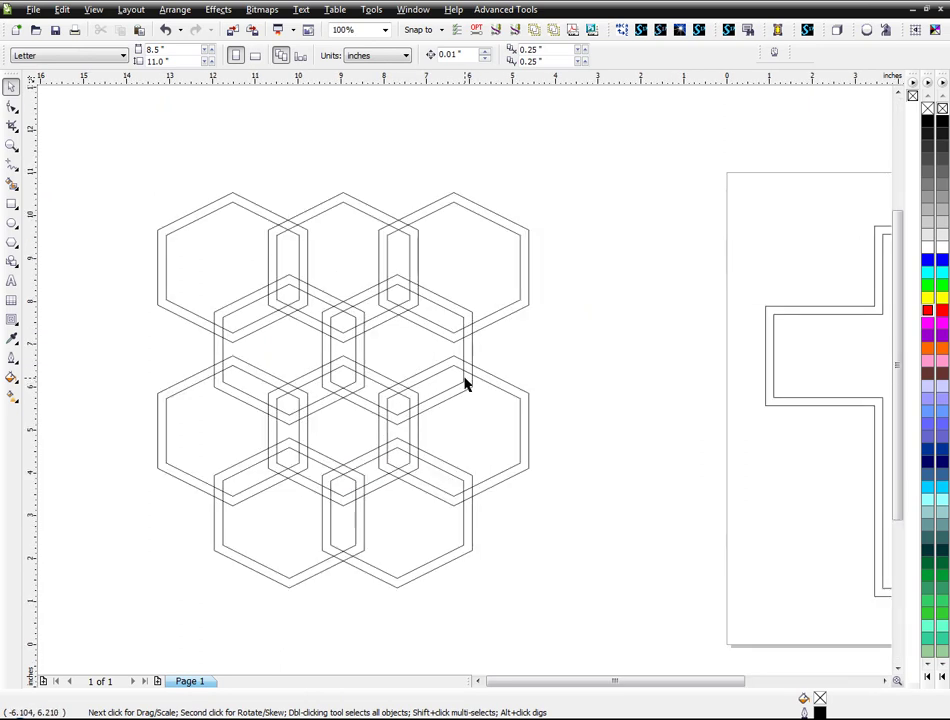
{"action": "left_click_drag", "start_coordinate": [75, 143], "coordinate": [620, 640]}
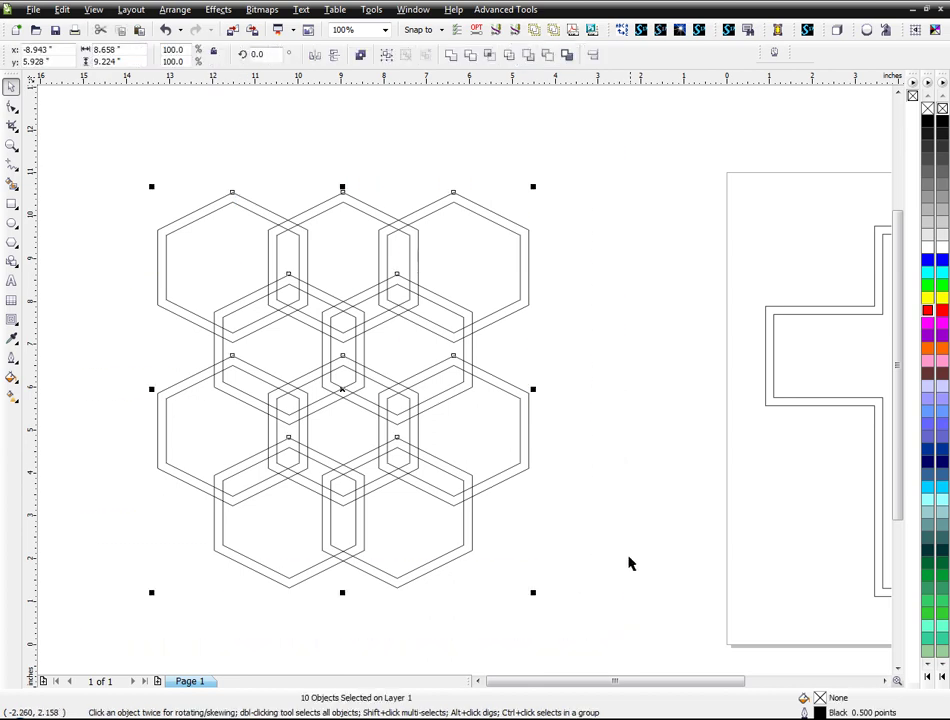
{"action": "left_click", "coordinate": [453, 62]}
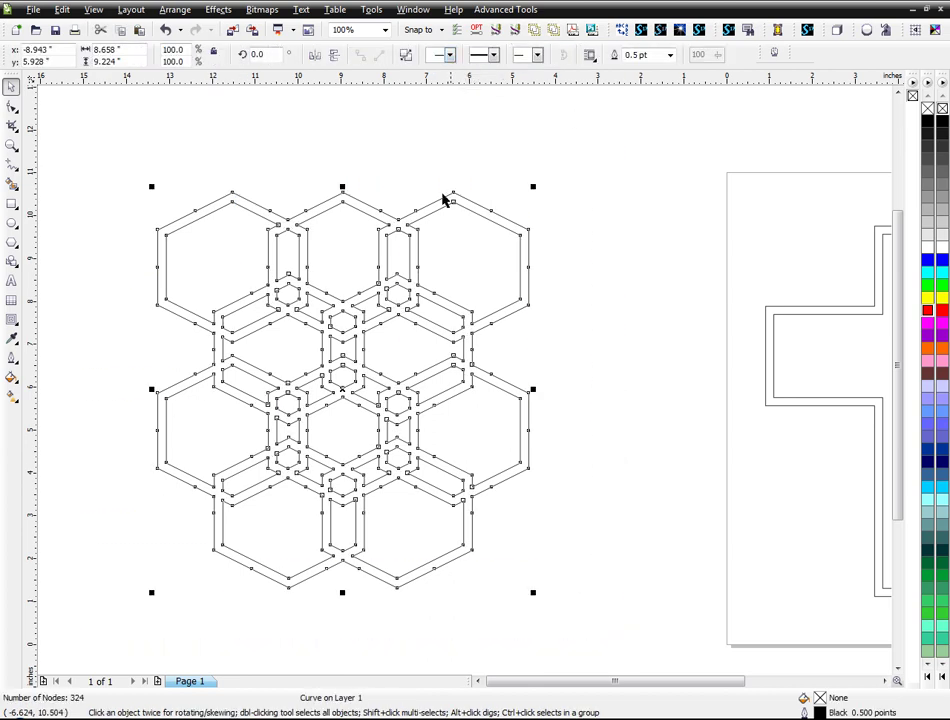
- Preview the welded honeycomb with a blue fill, and undo the fill
{"action": "left_click", "coordinate": [435, 261]}
{"action": "left_click", "coordinate": [404, 229]}
{"action": "left_click", "coordinate": [927, 260]}
{"action": "left_click", "coordinate": [642, 265]}
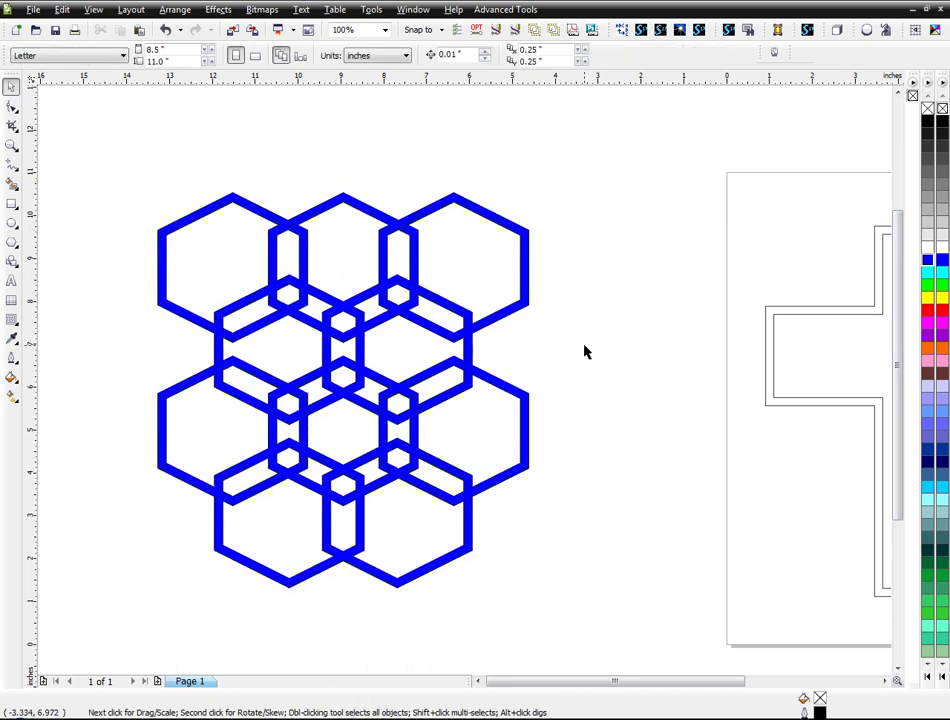
{"action": "key", "text": "ctrl+z"}
- Move the welded honeycomb onto the page so that it covers the cross
{"action": "key", "text": "F3"}
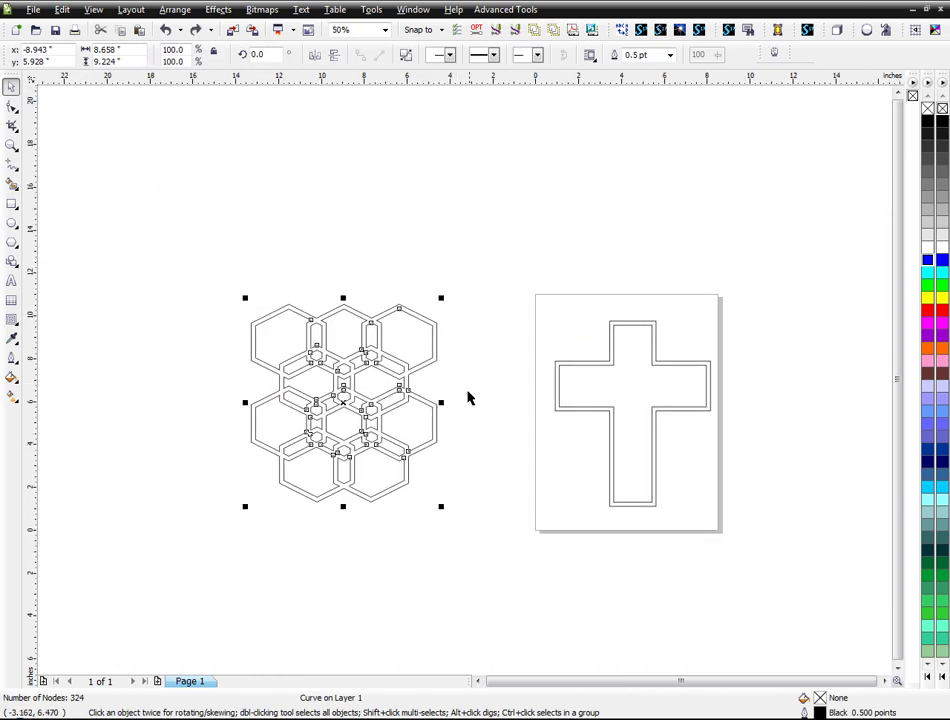
{"action": "left_click_drag", "start_coordinate": [365, 402], "coordinate": [649, 418]}
{"action": "scroll", "coordinate": [649, 418], "scroll_direction": "up", "scroll_amount": 1}
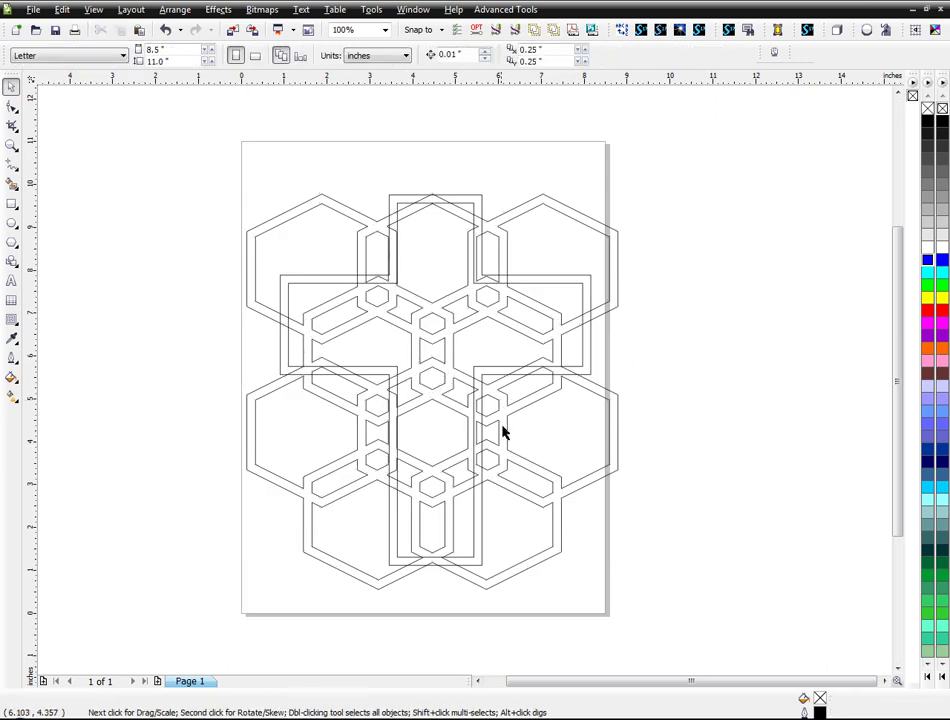
{"action": "mouse_move", "coordinate": [441, 398]}
{"action": "left_mouse_down"}
{"action": "mouse_move", "coordinate": [441, 424]}
{"action": "mouse_move", "coordinate": [437, 378]}
{"action": "mouse_move", "coordinate": [447, 394]}
{"action": "left_mouse_up"}
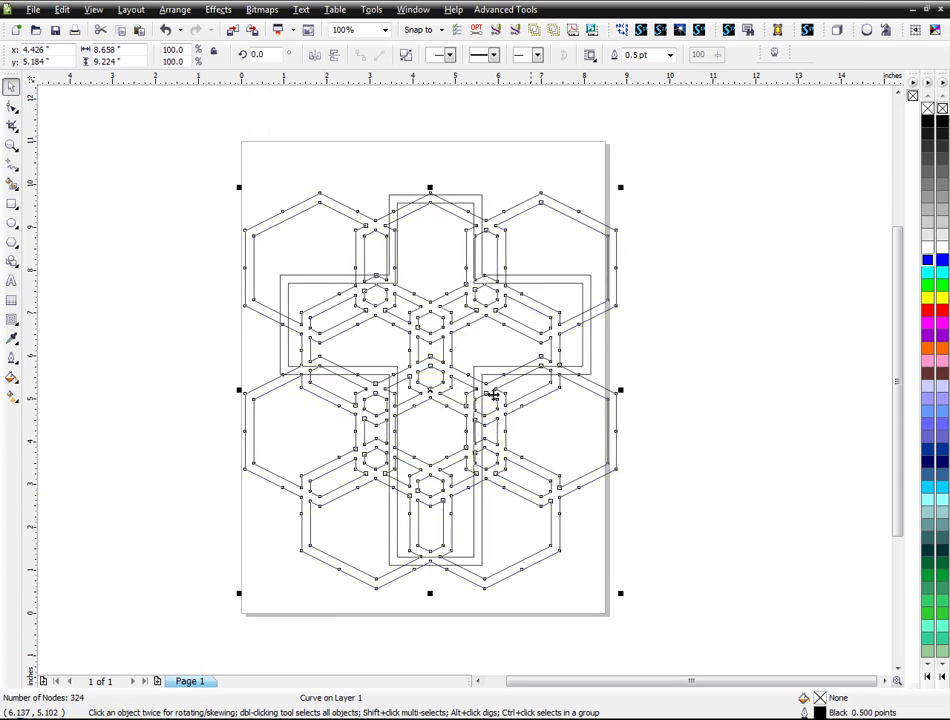
- Align the honeycomb and the cross on a common vertical centre line
{"action": "left_click", "coordinate": [457, 265]}
{"action": "left_click_drag", "start_coordinate": [157, 146], "coordinate": [712, 625]}
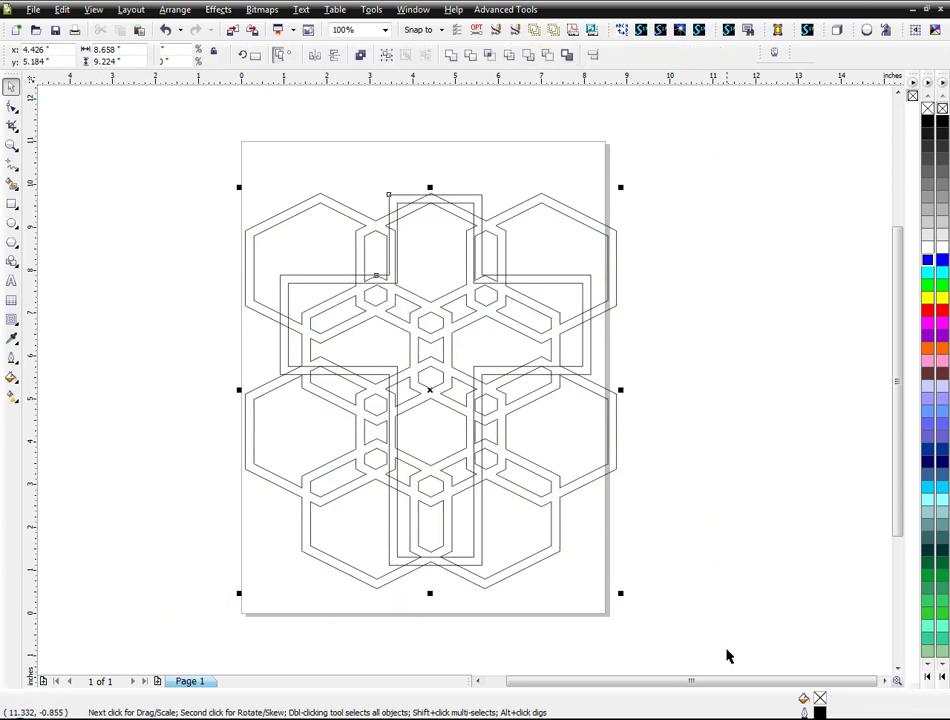
{"action": "key", "text": "Right"}
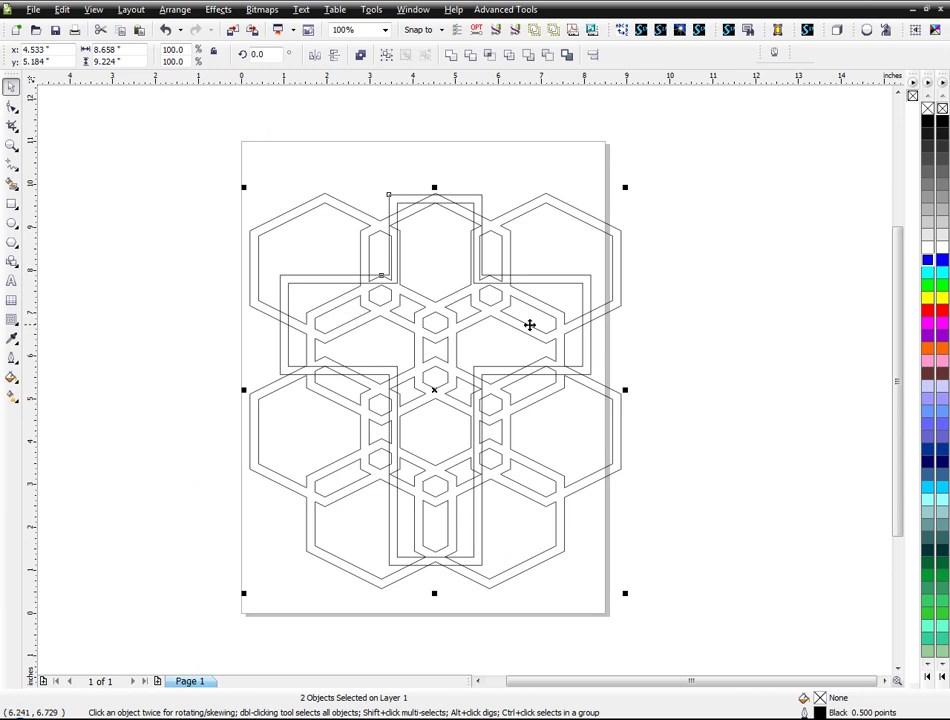
- Try intersecting the honeycomb with the double-outlined cross, move the resulting fragments beside the page, and remove them
{"action": "left_click", "coordinate": [411, 129]}
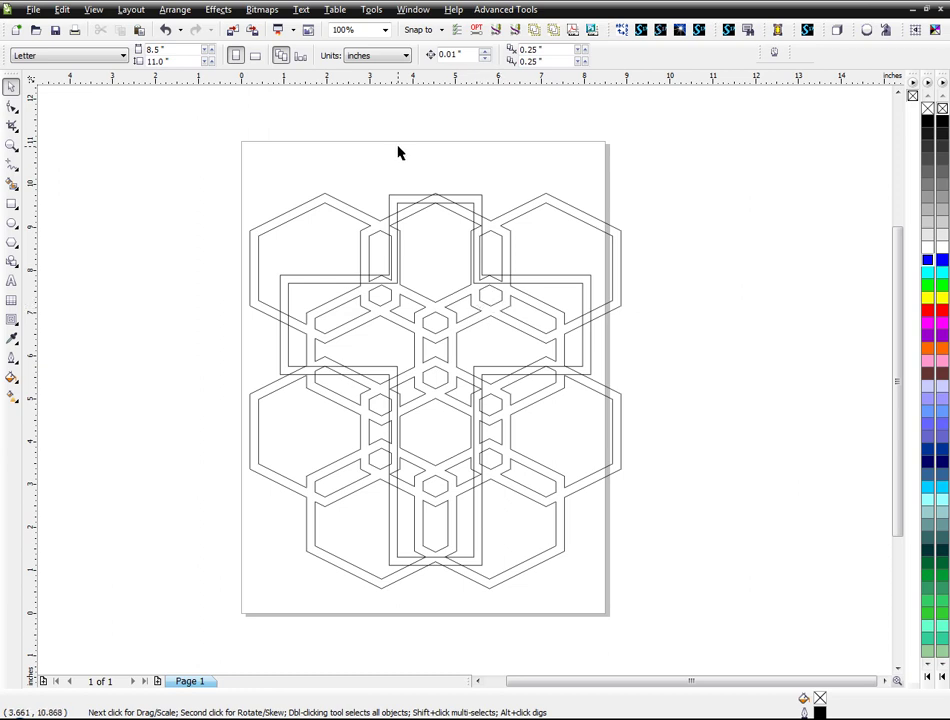
{"action": "left_click_drag", "start_coordinate": [146, 146], "coordinate": [702, 620]}
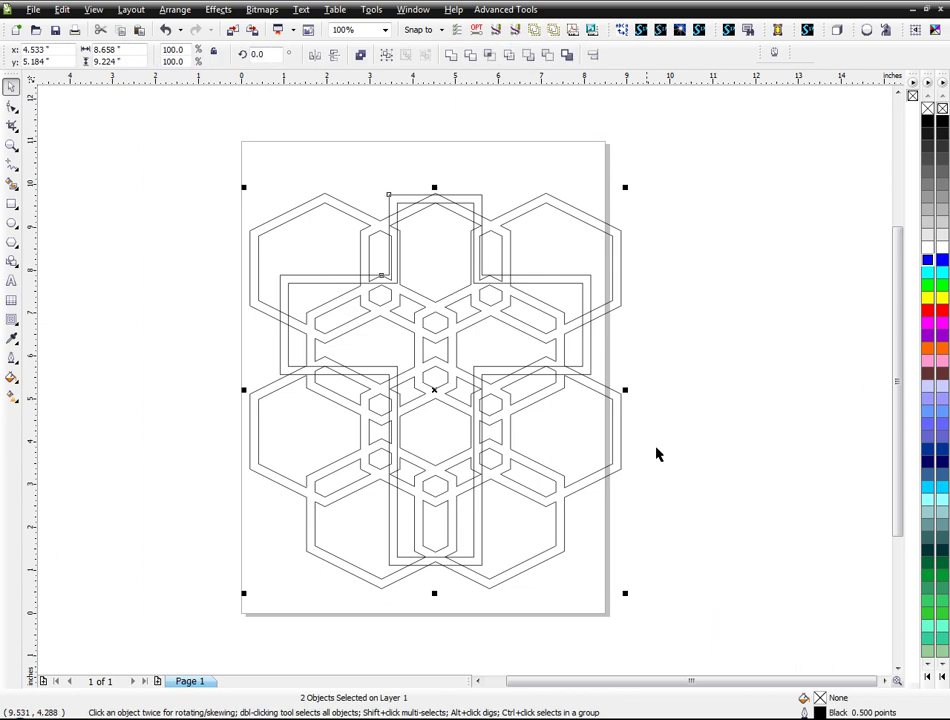
{"action": "left_click", "coordinate": [490, 55]}
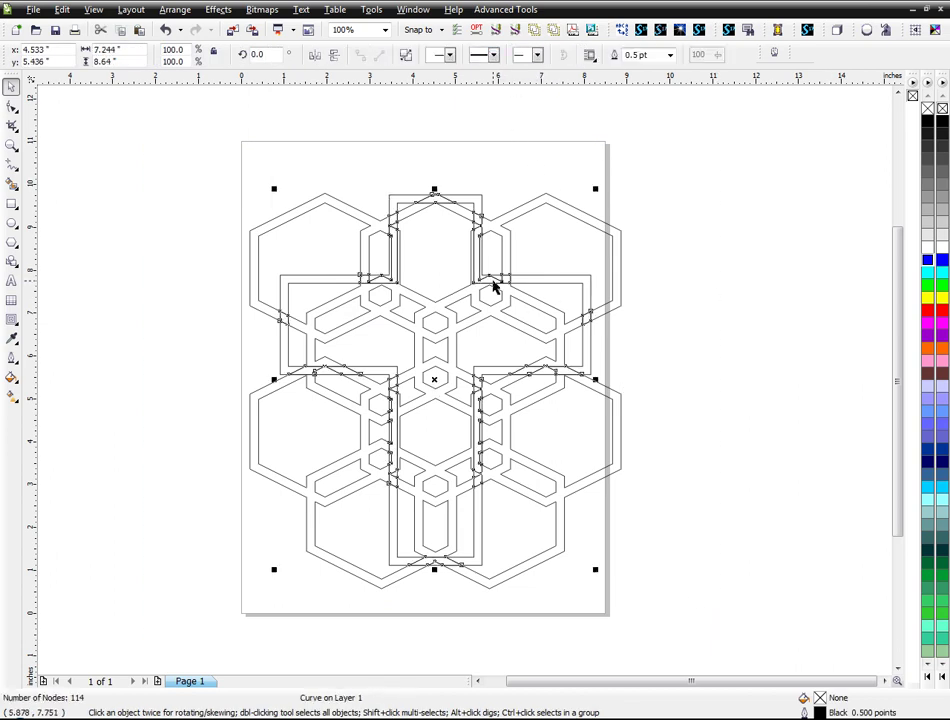
{"action": "left_click_drag", "start_coordinate": [536, 368], "coordinate": [836, 360]}
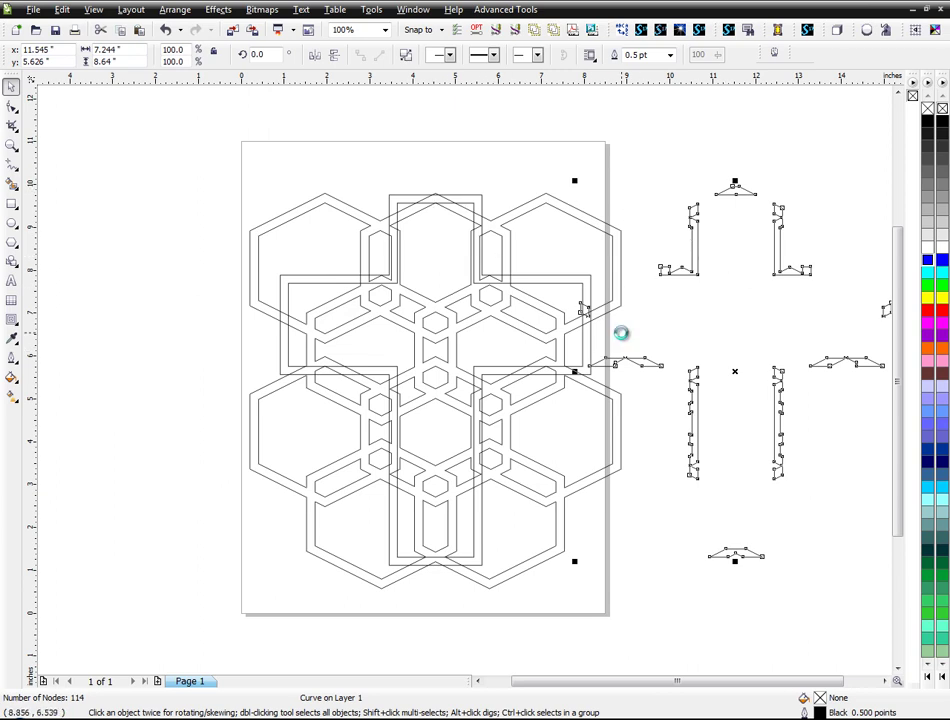
{"action": "key", "text": "Delete"}
- Break the combined cross apart into separate inner and outer outlines
{"action": "left_click", "coordinate": [477, 196]}
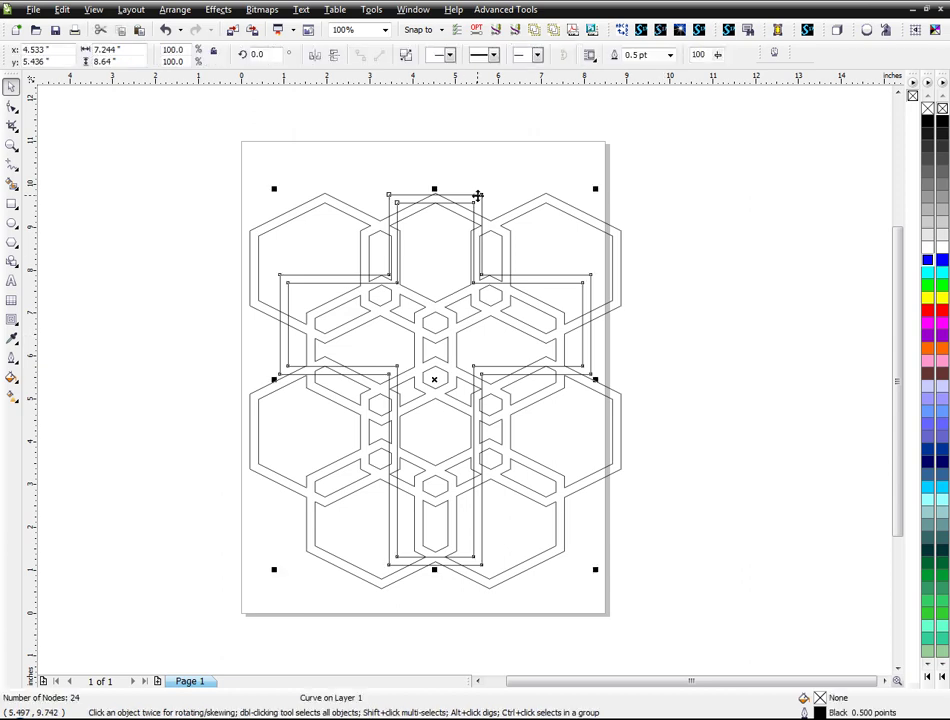
{"action": "right_click", "coordinate": [478, 196]}
{"action": "left_click", "coordinate": [515, 222]}
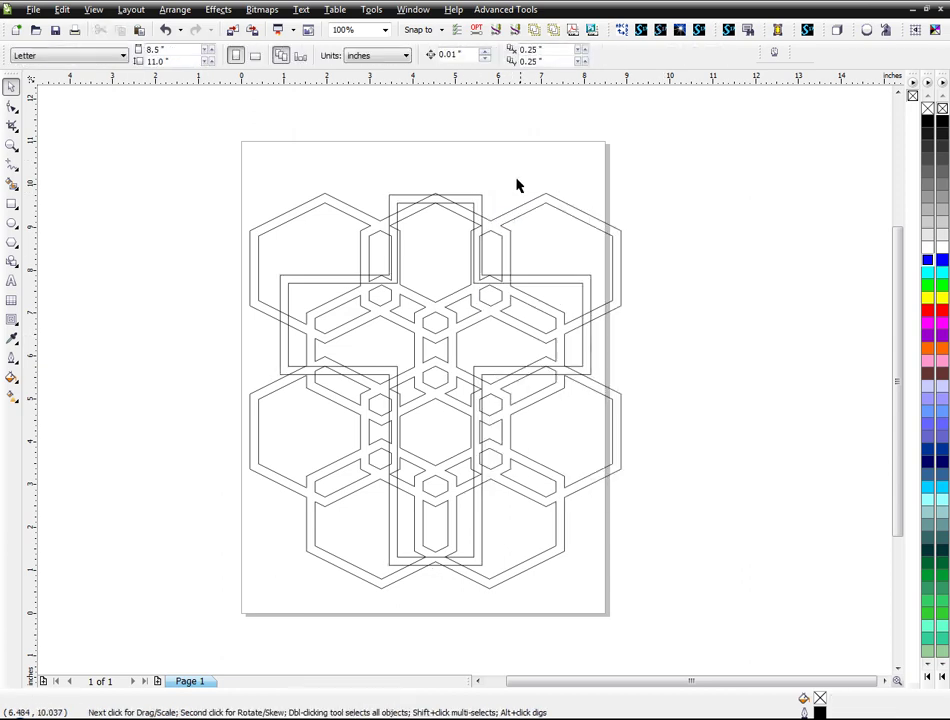
- Intersect the honeycomb with the outer cross outline to create a cross-shaped honeycomb piece
{"action": "left_click", "coordinate": [500, 204]}
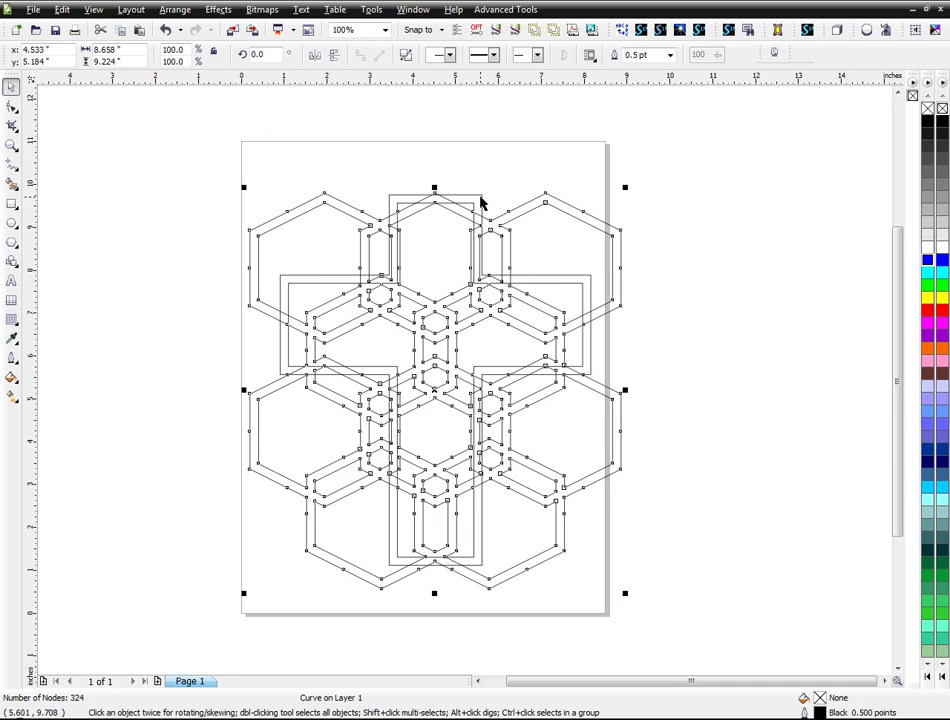
{"action": "left_click", "coordinate": [354, 314], "text": "shift"}
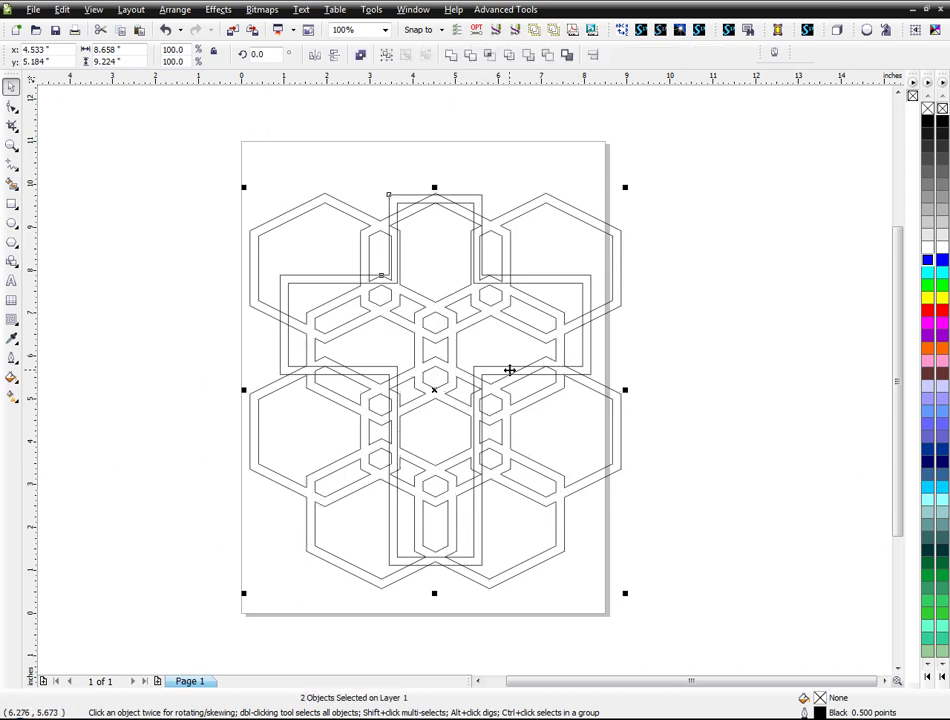
{"action": "left_click", "coordinate": [489, 55]}
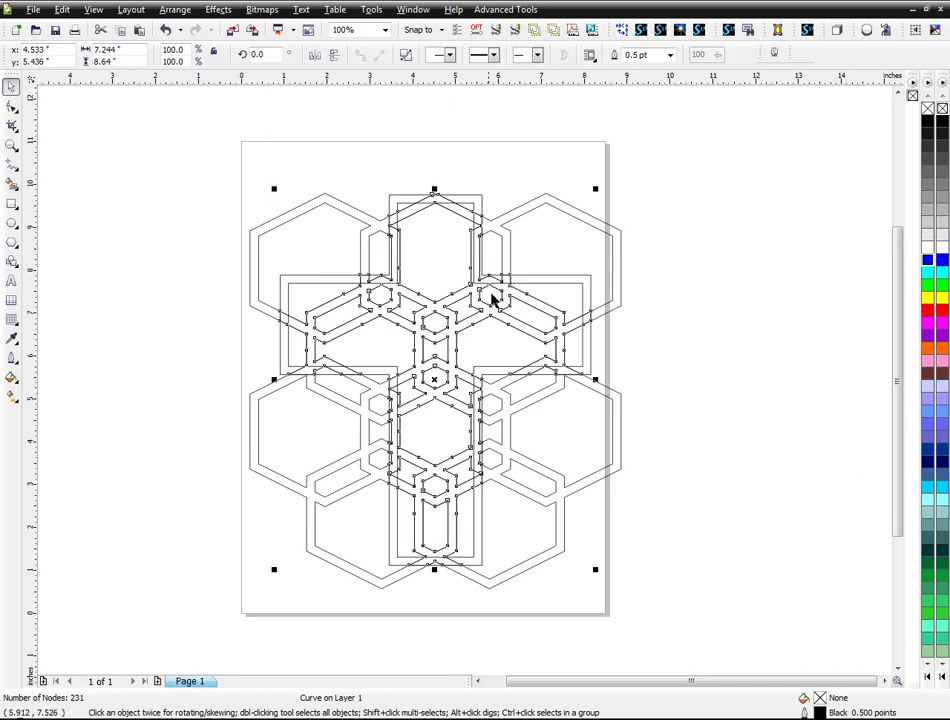
- Move the cross-shaped honeycomb piece beside the page to inspect it, and undo the move
{"action": "left_click_drag", "start_coordinate": [434, 375], "coordinate": [787, 377]}
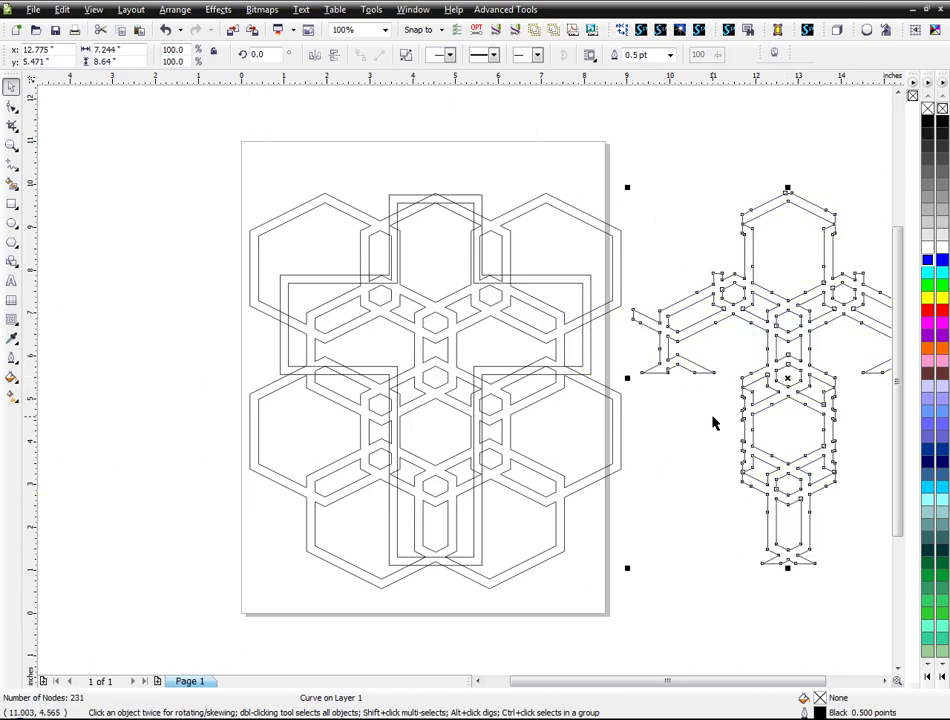
{"action": "key", "text": "ctrl+z"}
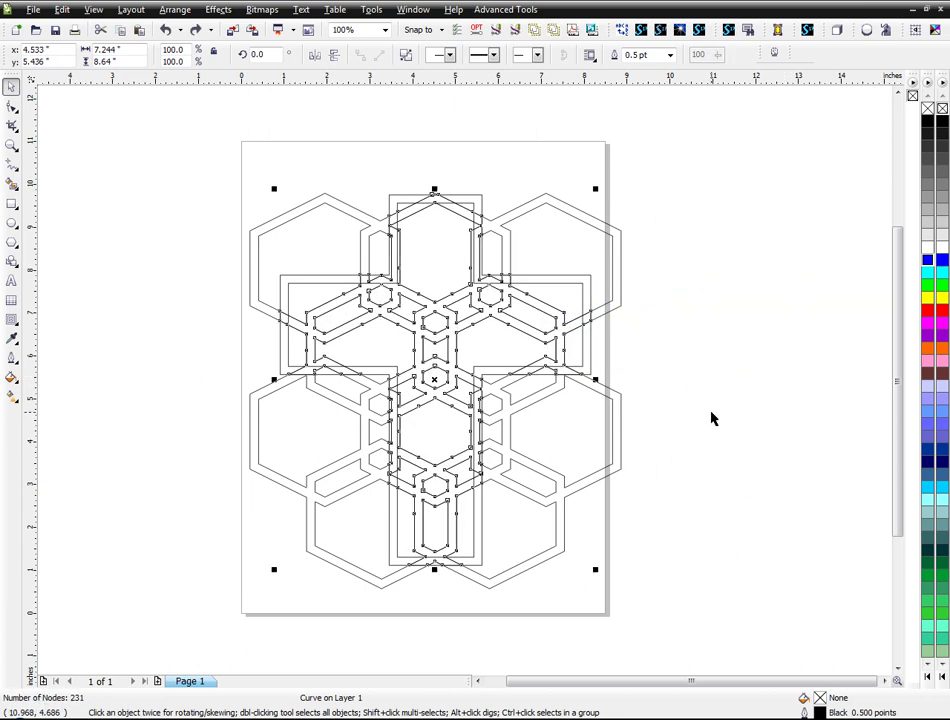
{"action": "key", "text": "Delete"}
- Combine the inner and outer cross outlines back into one curve
{"action": "left_click", "coordinate": [471, 205]}
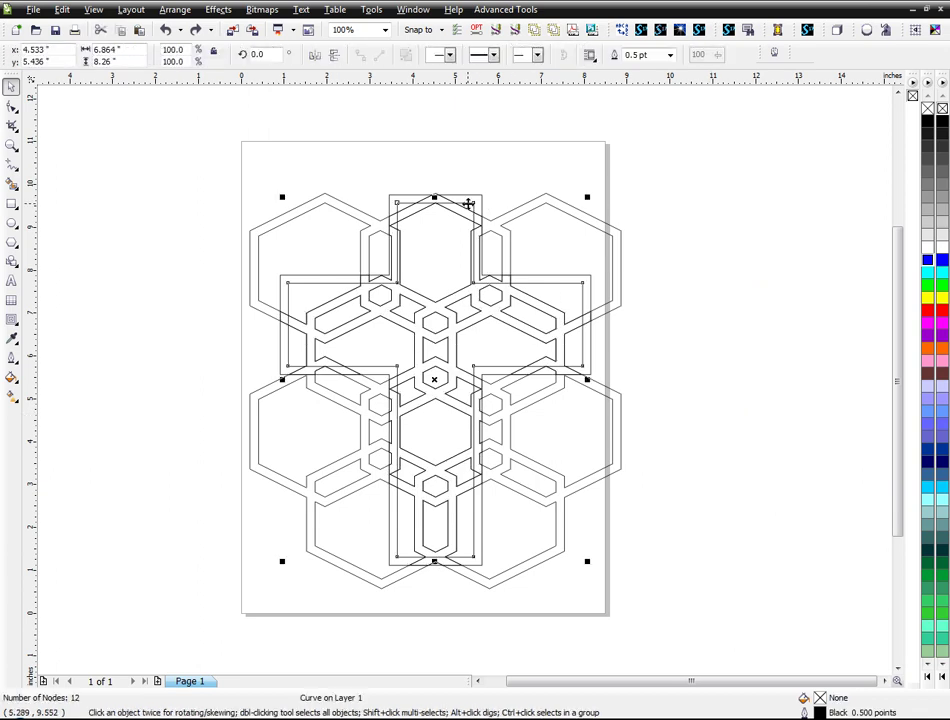
{"action": "left_click", "coordinate": [478, 200], "text": "shift"}
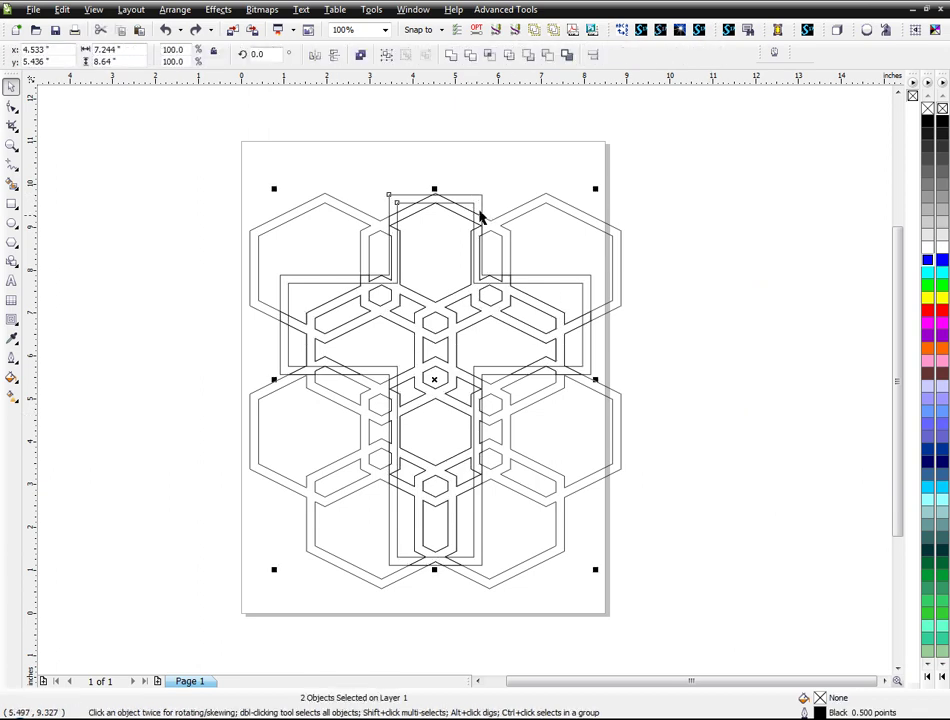
{"action": "left_click", "coordinate": [361, 56]}
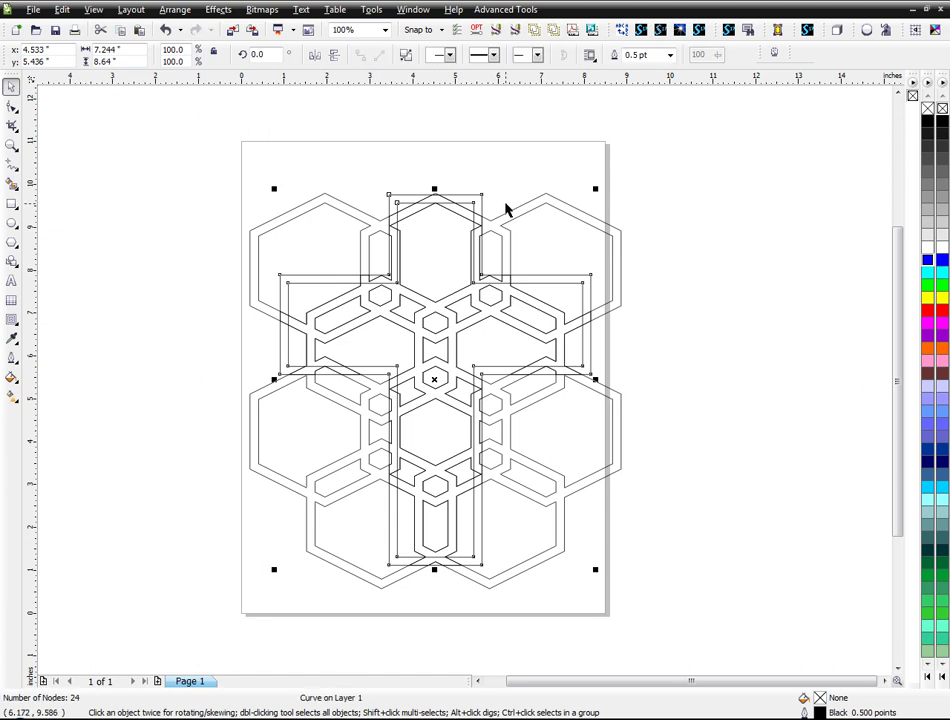
- Move the combined cross up and to the right to check it, and undo the move
{"action": "left_click_drag", "start_coordinate": [481, 198], "coordinate": [564, 141]}
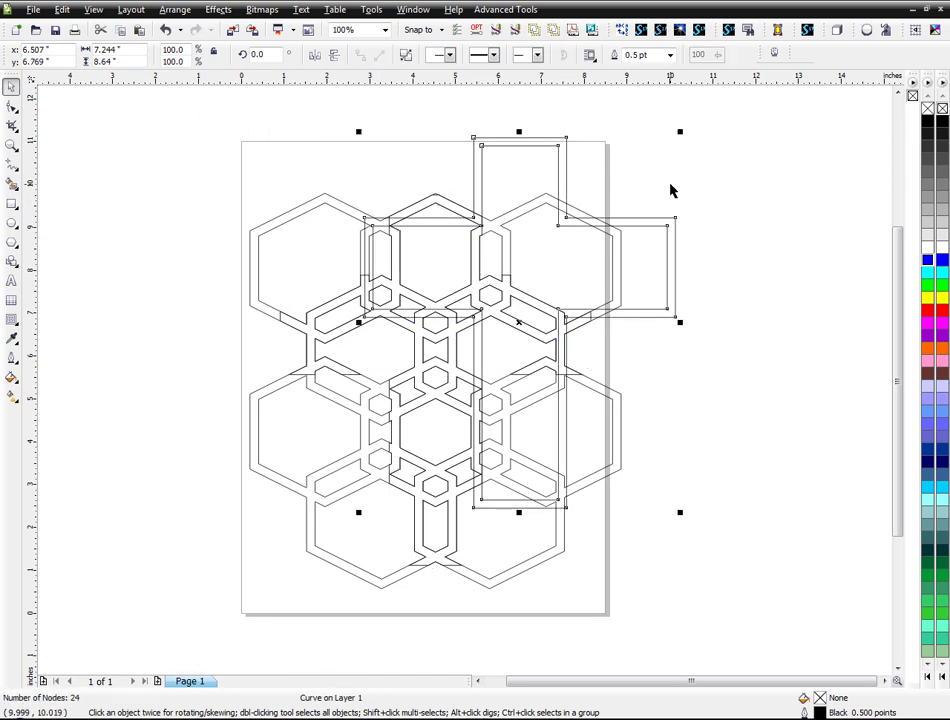
{"action": "key", "text": "ctrl+z"}
{"action": "key", "text": "Escape"}
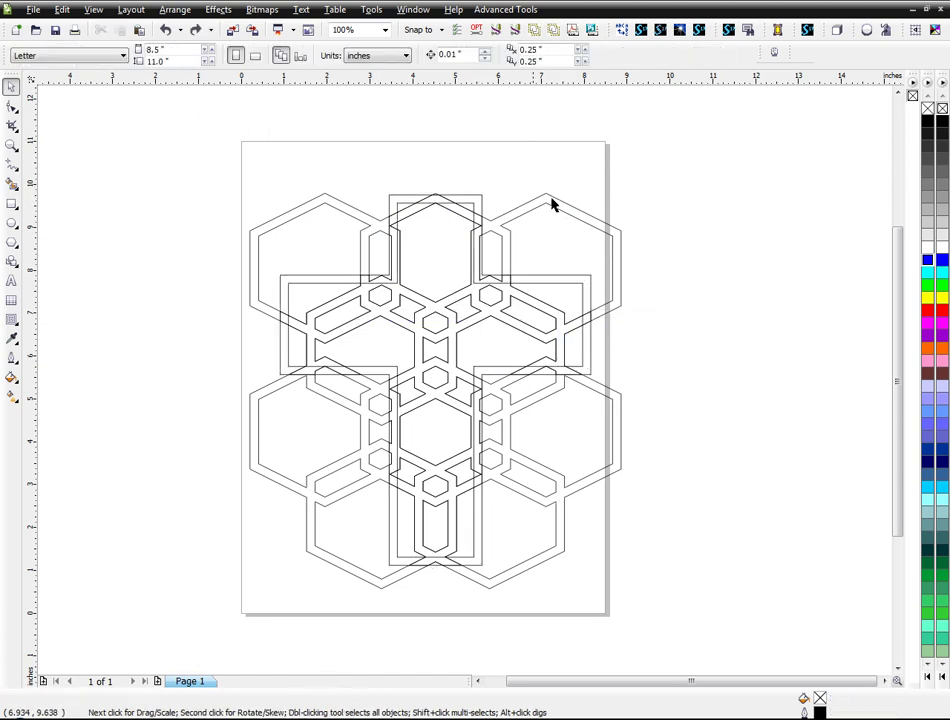
- Duplicate the combined cross and the cross-shaped honeycomb piece with a 0.25 inch offset
{"action": "left_click", "coordinate": [461, 291]}
{"action": "key", "text": "Escape"}
{"action": "left_click", "coordinate": [484, 318]}
{"action": "key", "text": "Escape"}
{"action": "left_click", "coordinate": [621, 263]}
{"action": "key", "text": "Escape"}
{"action": "left_click", "coordinate": [465, 320]}
{"action": "key", "text": "F3"}
{"action": "left_click", "coordinate": [471, 390], "text": "shift"}
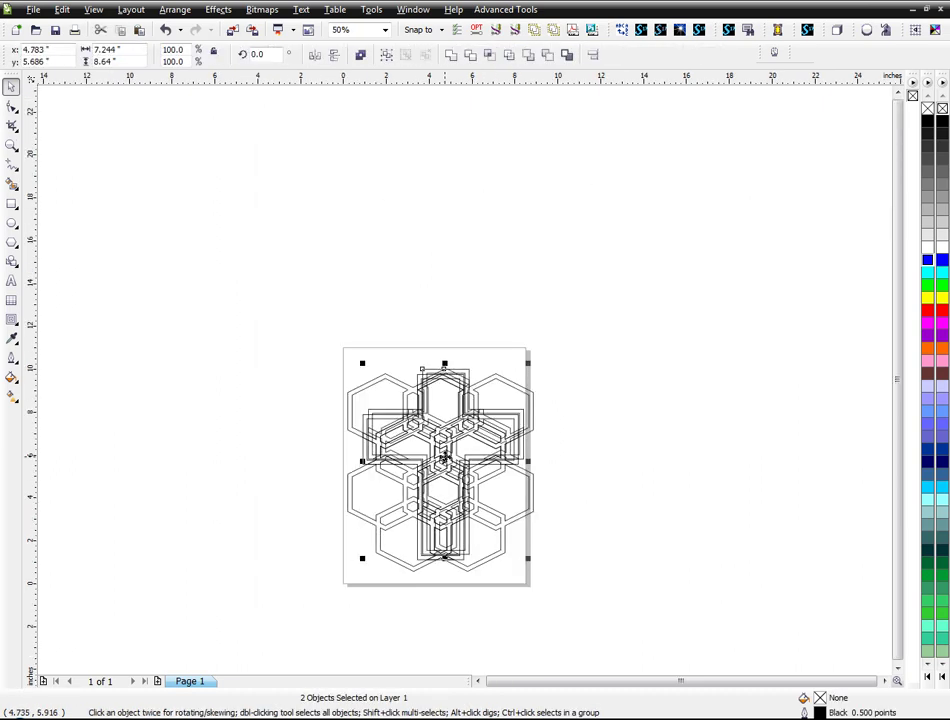
- Try moving the cross-shaped honeycomb copy beside the page, and undo both the move and the duplication
{"action": "left_click_drag", "start_coordinate": [444, 456], "coordinate": [678, 449]}
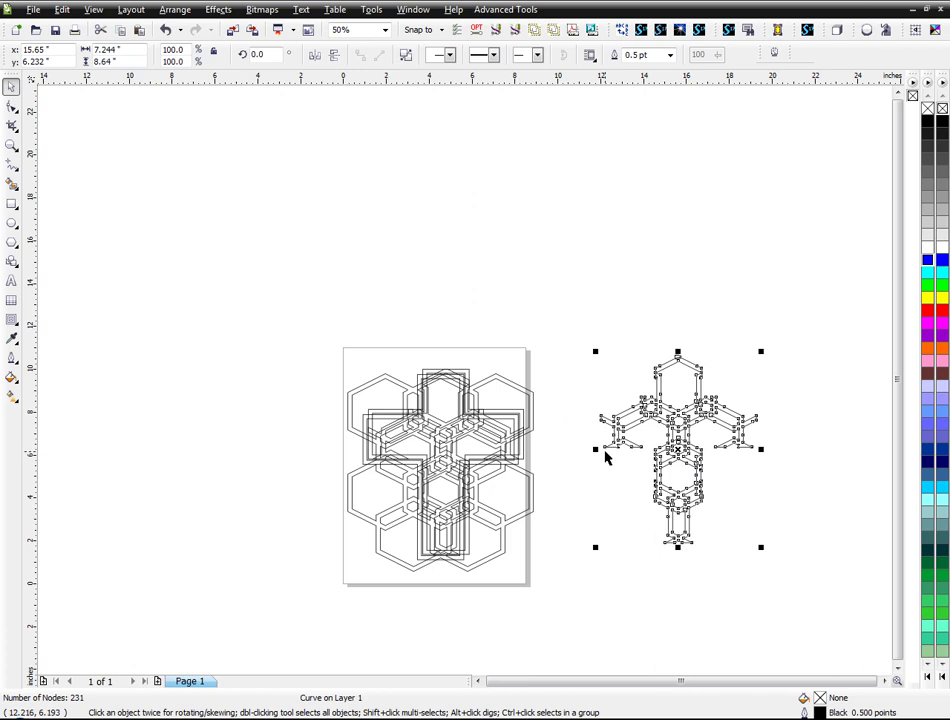
{"action": "key", "text": "ctrl+z"}
{"action": "key", "text": "ctrl+z"}
{"action": "scroll", "coordinate": [452, 365], "scroll_direction": "up", "scroll_amount": 2}
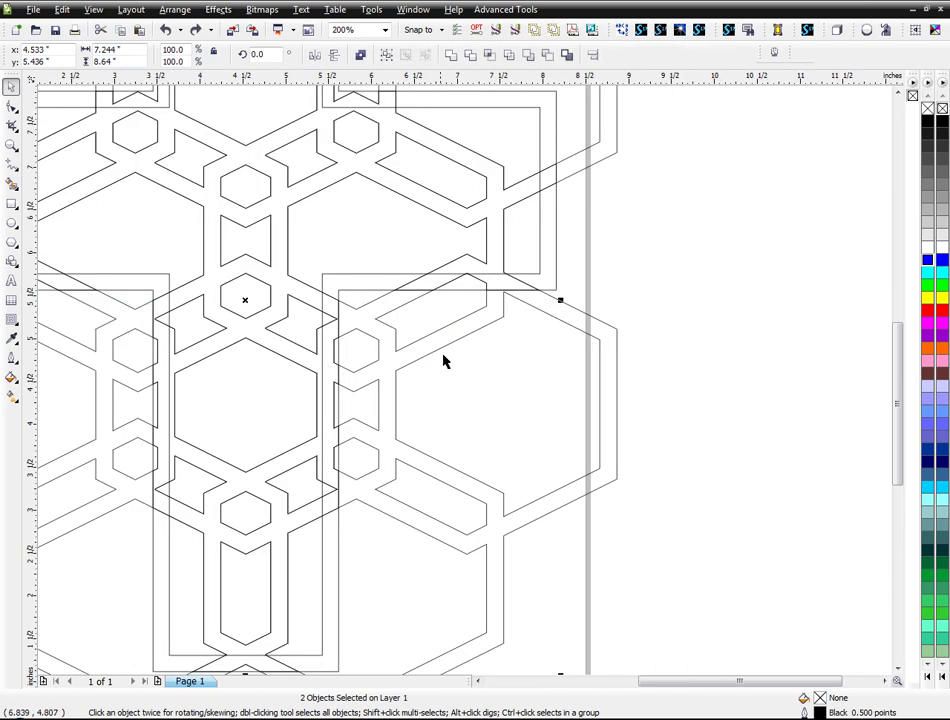
- Duplicate the combined cross outline together with the cross-shaped honeycomb piece, and move the pair of copies to the right of the page
{"action": "scroll", "coordinate": [466, 386], "scroll_direction": "down", "scroll_amount": 1}
{"action": "left_click", "coordinate": [656, 360]}
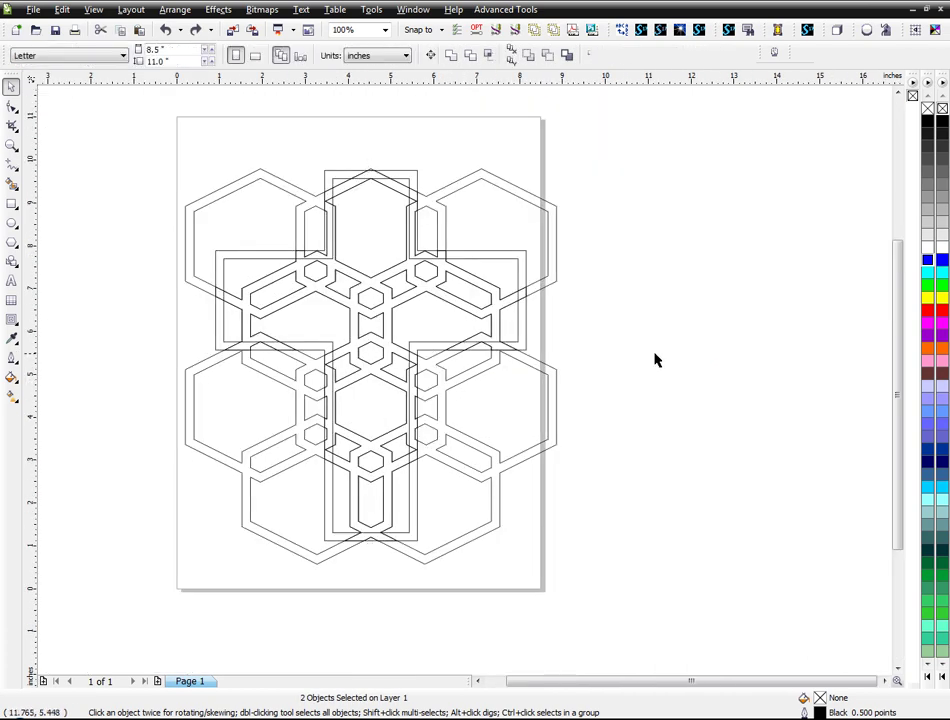
{"action": "left_click", "coordinate": [396, 350]}
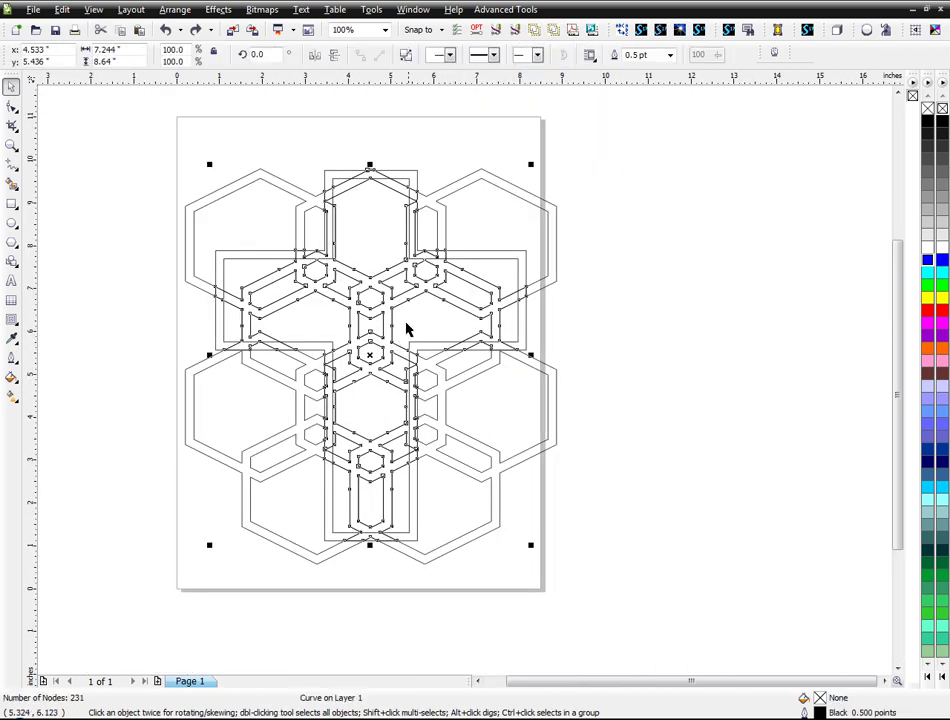
{"action": "left_click", "coordinate": [415, 174], "text": "shift"}
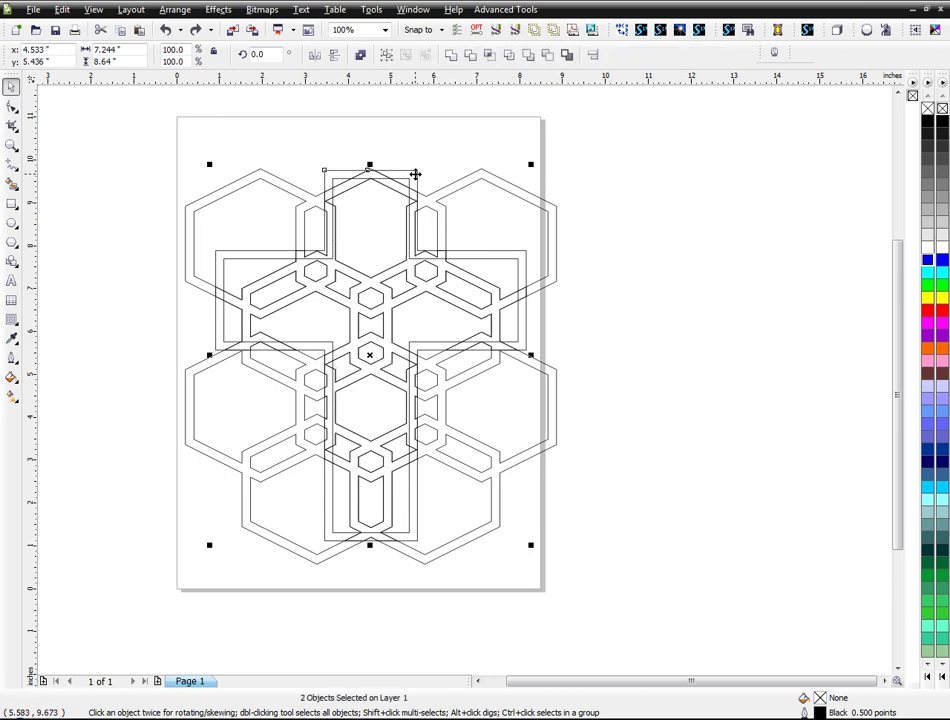
{"action": "key", "text": "ctrl+d"}
{"action": "left_click_drag", "start_coordinate": [381, 345], "coordinate": [763, 352]}
{"action": "scroll", "coordinate": [763, 352], "scroll_direction": "down", "scroll_amount": 1}
{"action": "scroll", "coordinate": [460, 381], "scroll_direction": "up", "scroll_amount": 1}
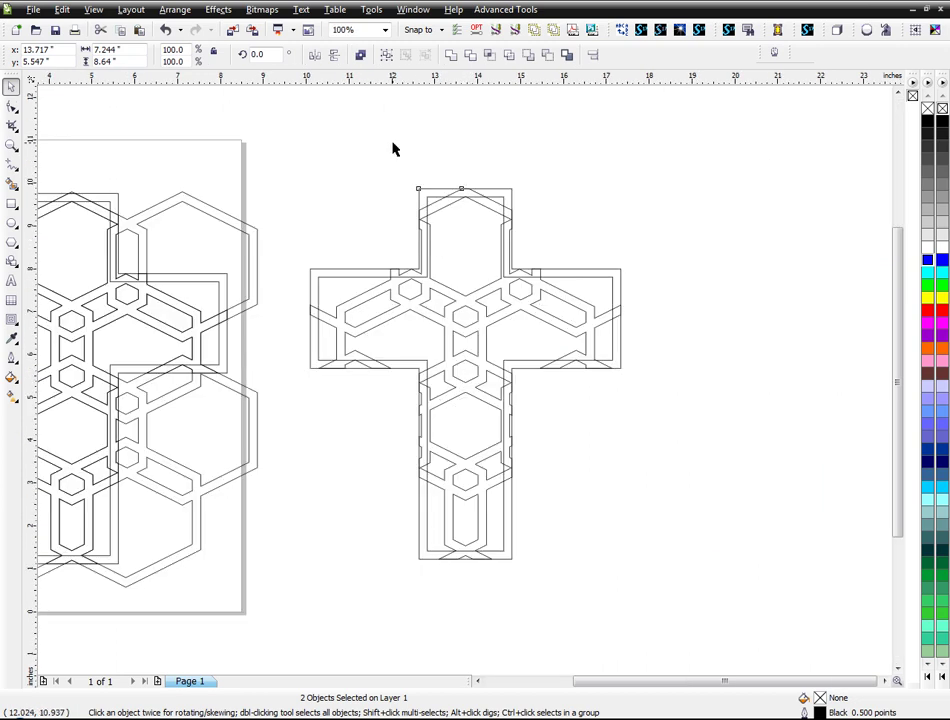
- Move the honeycomb copy to the right, off its cross outline, and undo the move
{"action": "left_click", "coordinate": [454, 206]}
{"action": "left_click_drag", "start_coordinate": [447, 212], "coordinate": [607, 218]}
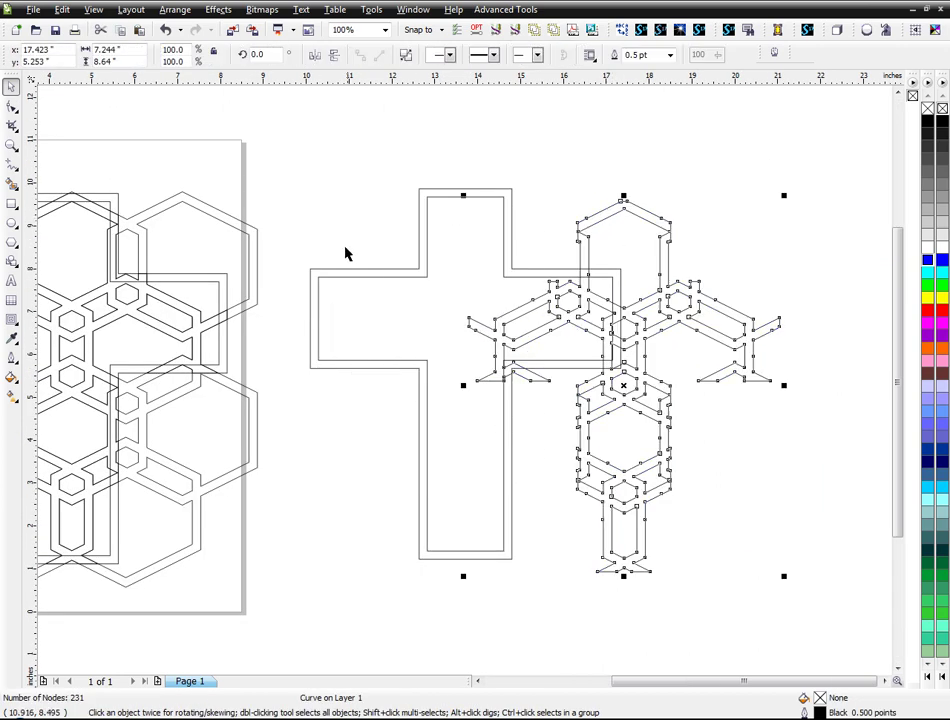
{"action": "key", "text": "ctrl+z"}
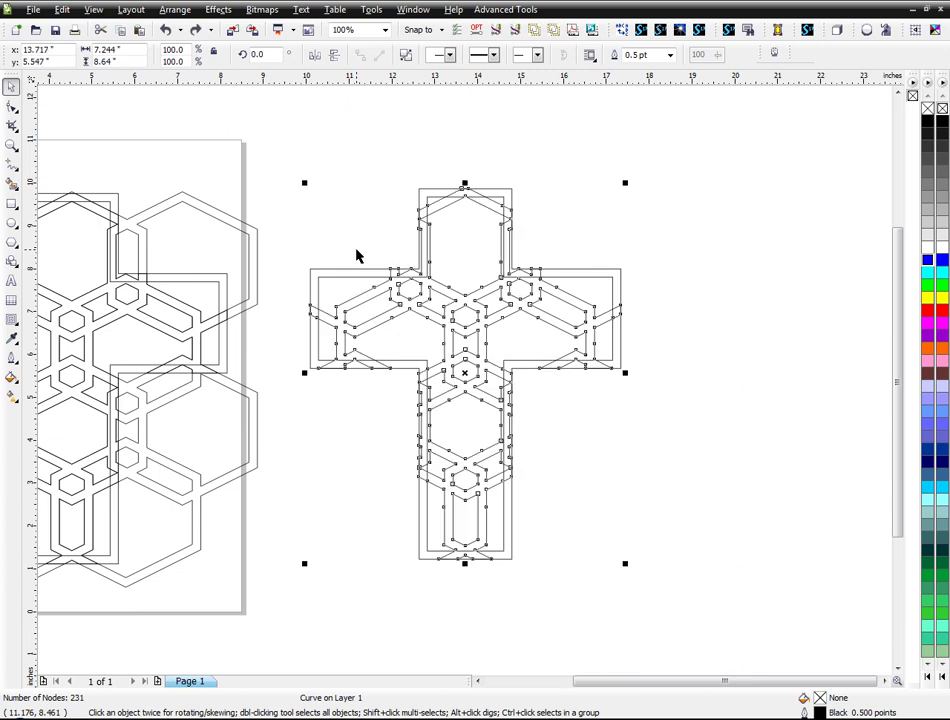
- Weld the copied cross outline and honeycomb piece beside the page into one curve
{"action": "left_click_drag", "start_coordinate": [283, 126], "coordinate": [700, 610]}
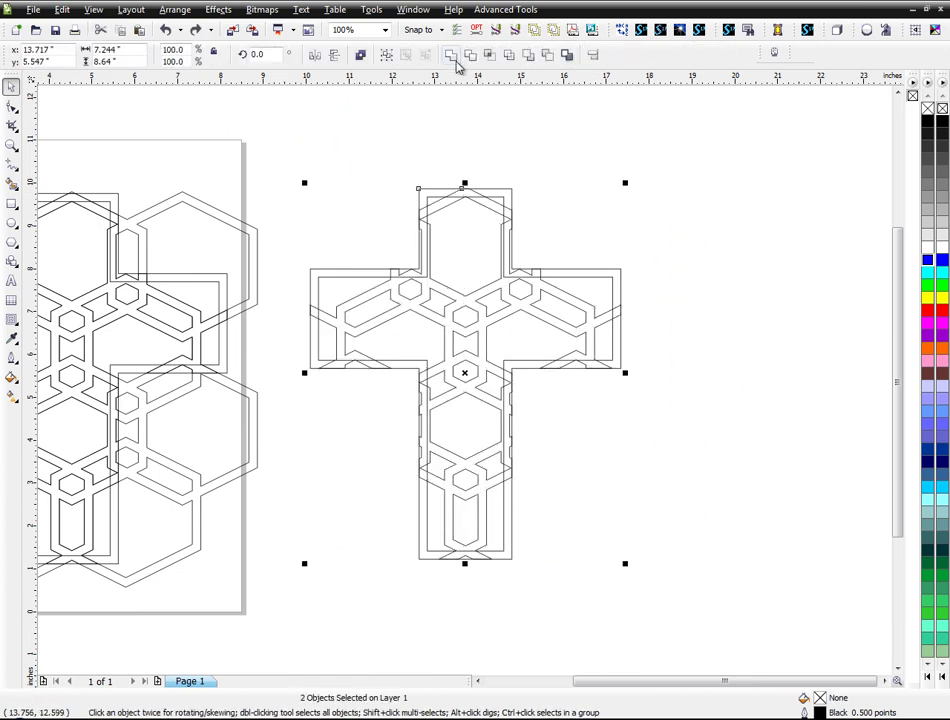
{"action": "left_click", "coordinate": [453, 62]}
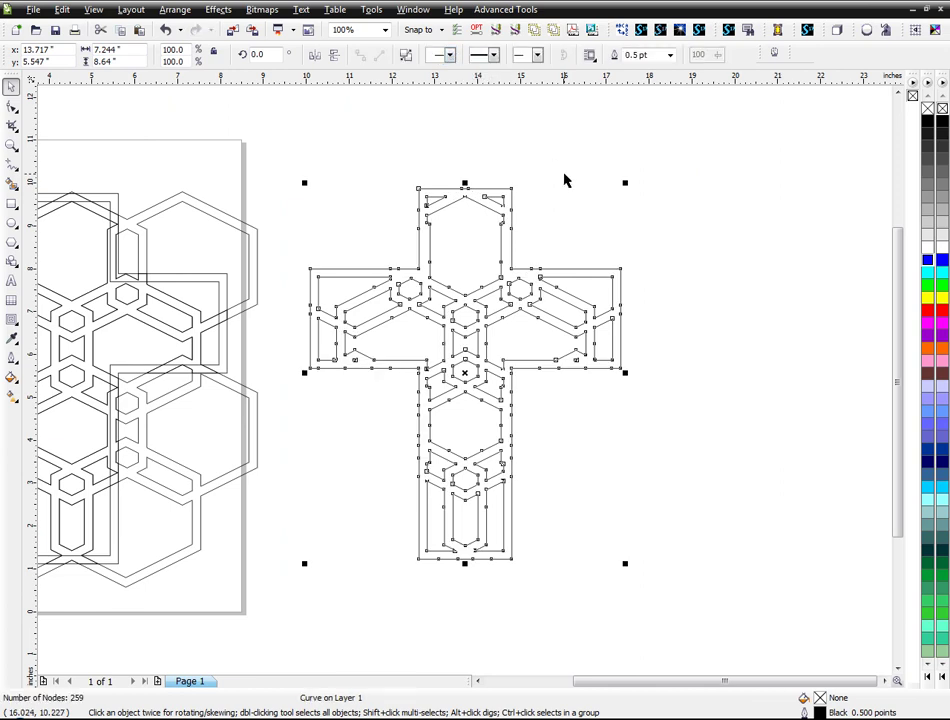
{"action": "left_click", "coordinate": [556, 165]}
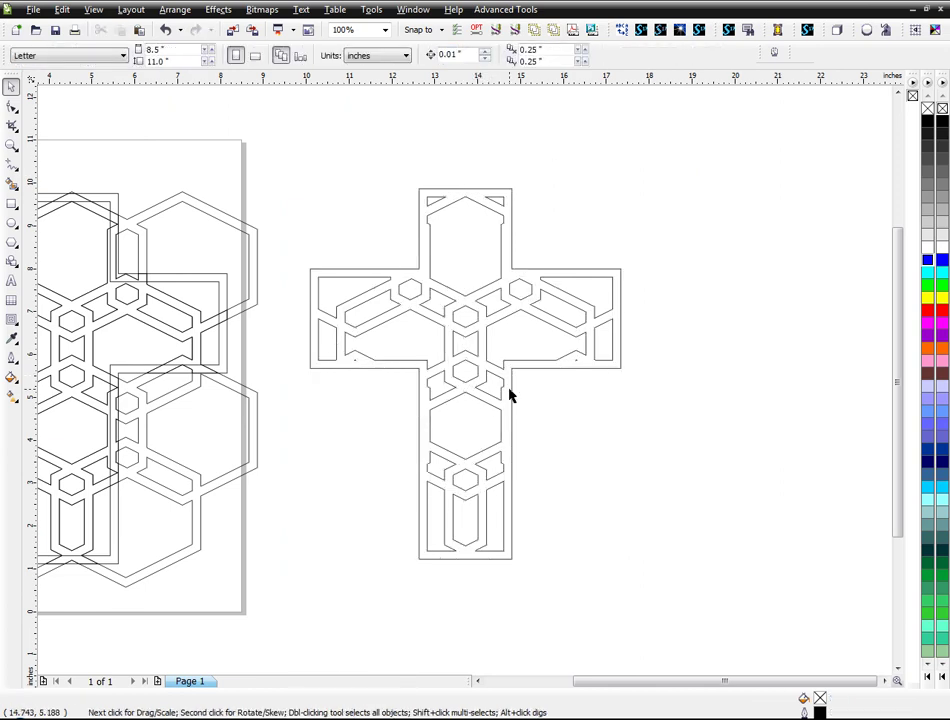
- Move the welded cross further right, away from the original pattern on the page
{"action": "left_click_drag", "start_coordinate": [509, 392], "coordinate": [636, 377]}
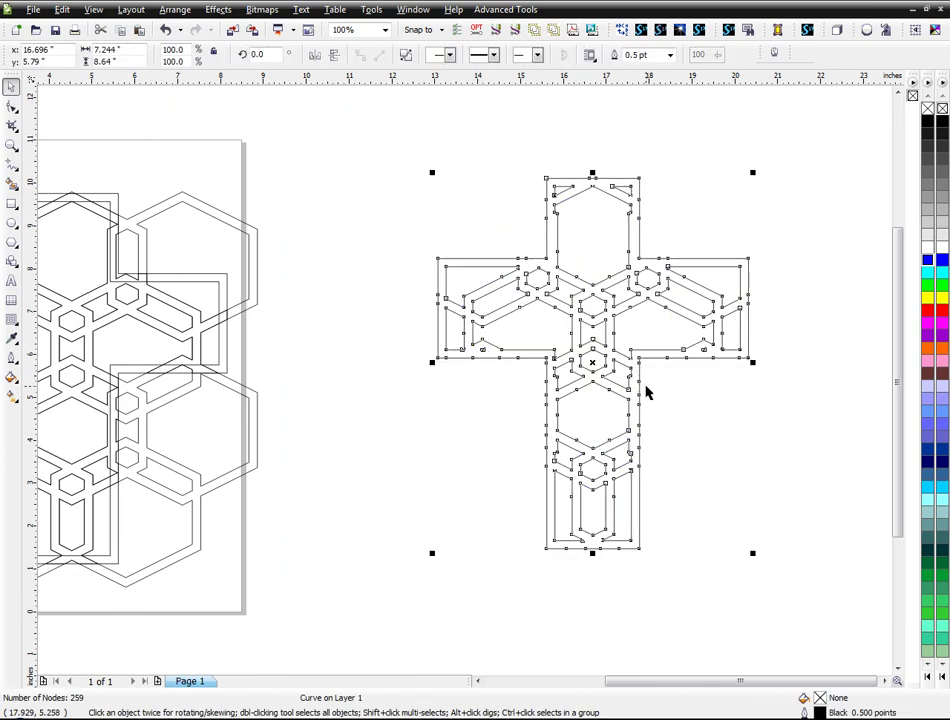
{"action": "left_click", "coordinate": [645, 393]}
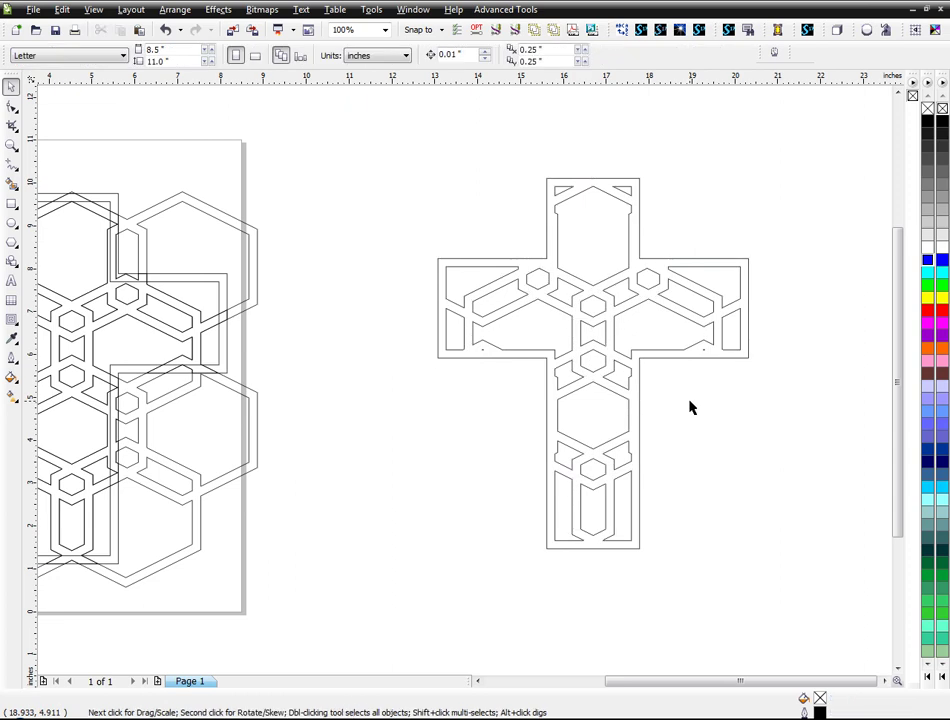
{"action": "scroll", "coordinate": [692, 407], "scroll_direction": "up", "scroll_amount": 2}
{"action": "scroll", "coordinate": [692, 407], "scroll_direction": "down", "scroll_amount": 2}
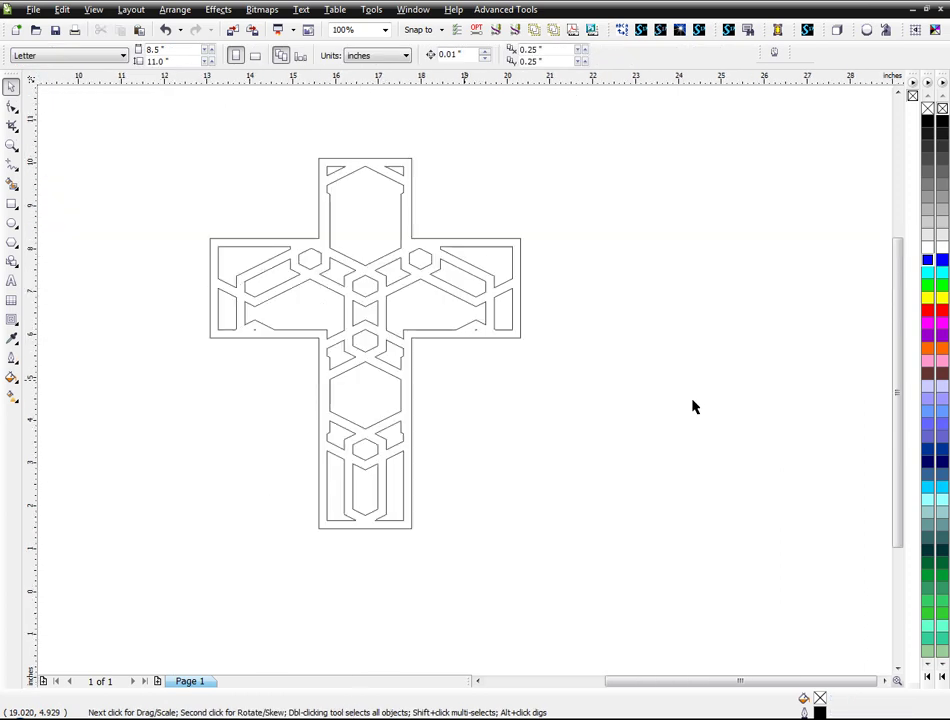
{"action": "left_click_drag", "start_coordinate": [397, 340], "coordinate": [421, 348]}
{"action": "left_click", "coordinate": [494, 392]}
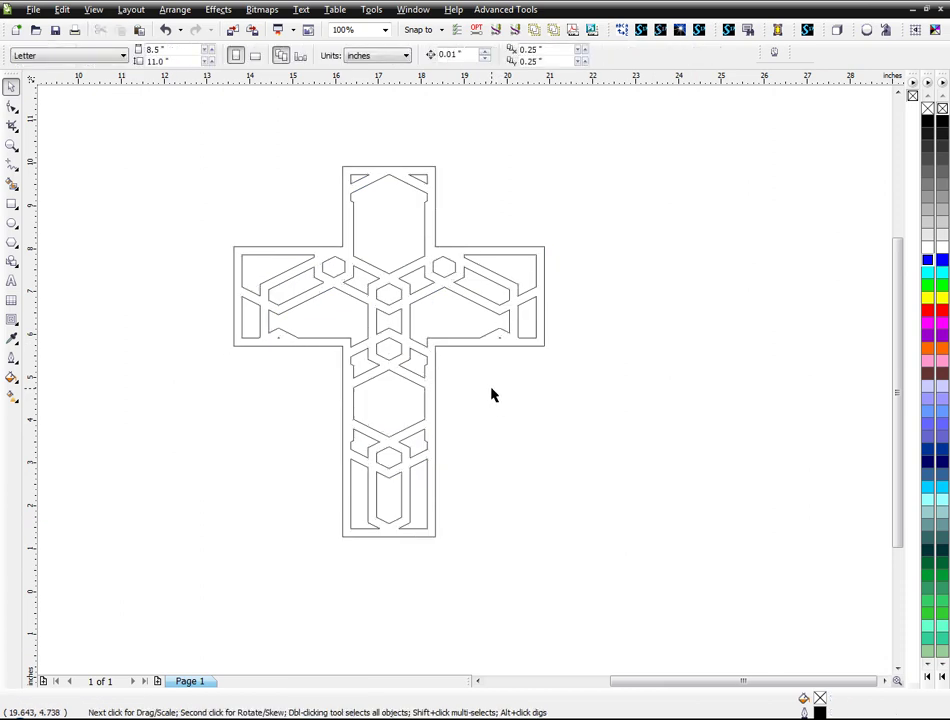
- Try an inside contour on the welded cross with 1 step and a 0.05 inch offset
{"action": "left_click", "coordinate": [358, 248]}
{"action": "left_click", "coordinate": [14, 320]}
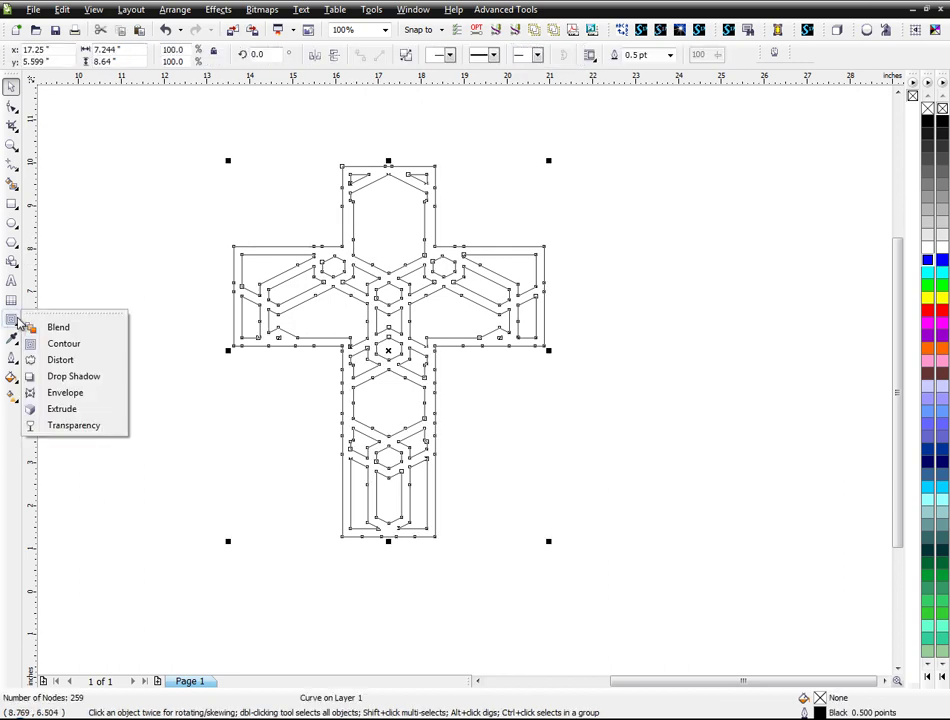
{"action": "left_click", "coordinate": [58, 343]}
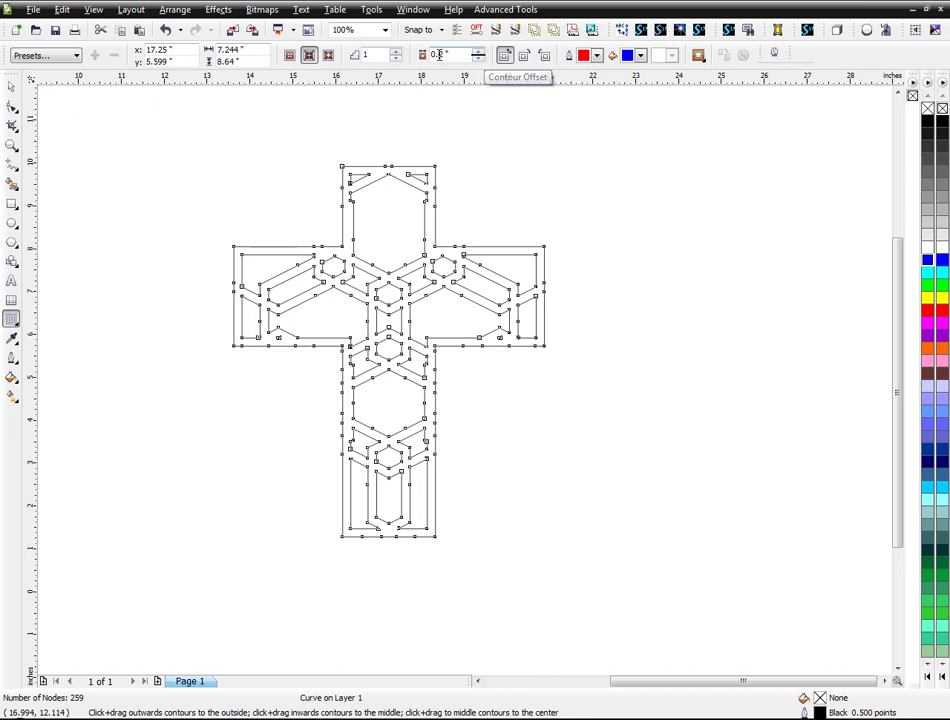
{"action": "left_click", "coordinate": [440, 55]}
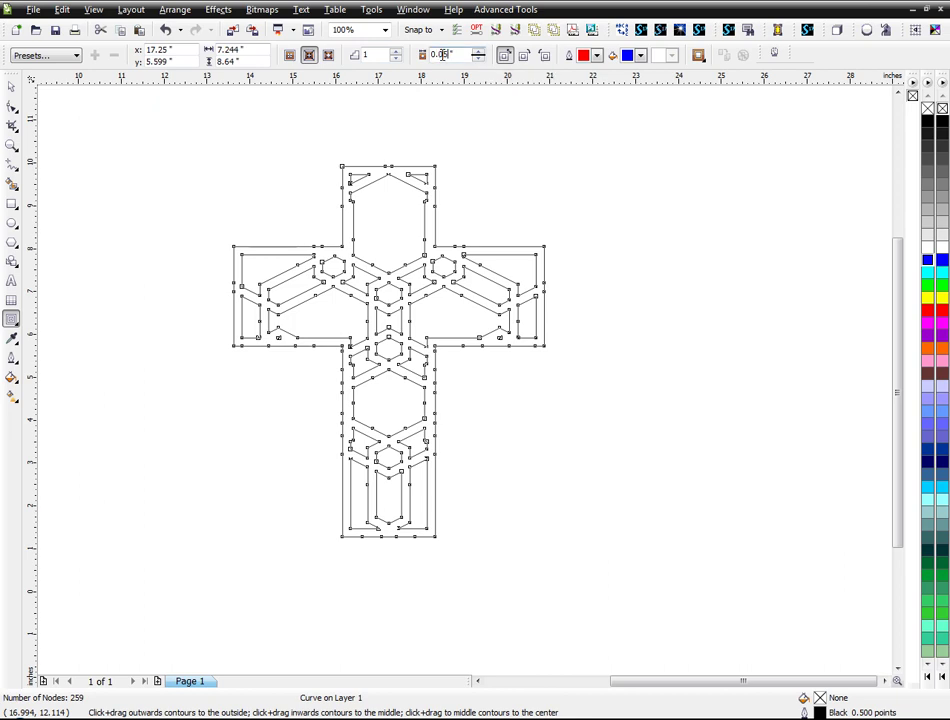
{"action": "left_click", "coordinate": [308, 55]}
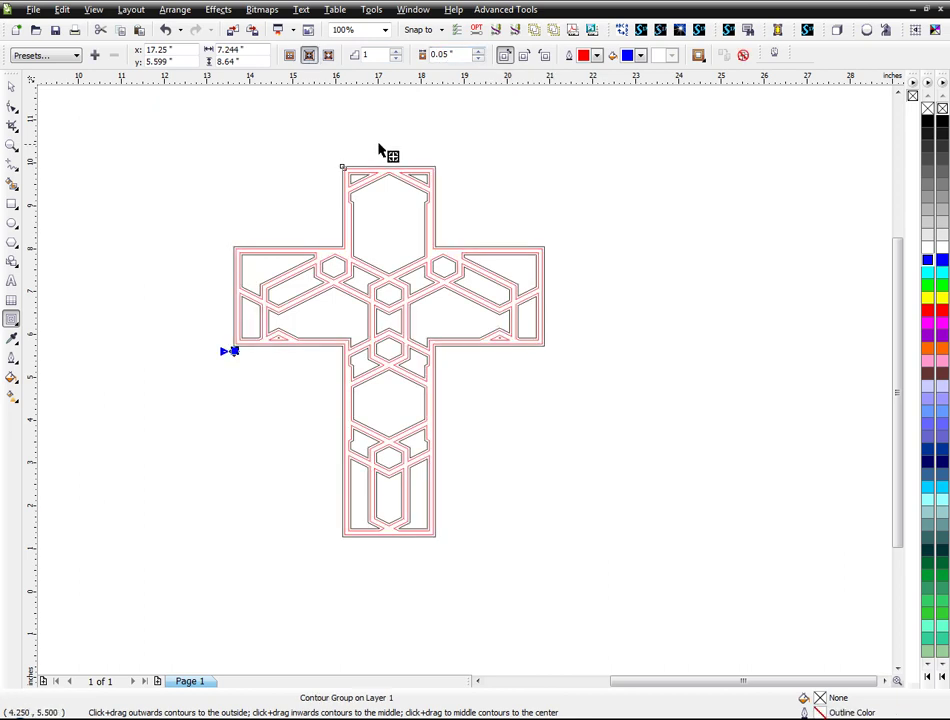
- Try 3 contour steps on the welded cross, and undo the contour together with the cross's last small move
{"action": "scroll", "coordinate": [428, 240], "scroll_direction": "up", "scroll_amount": 2}
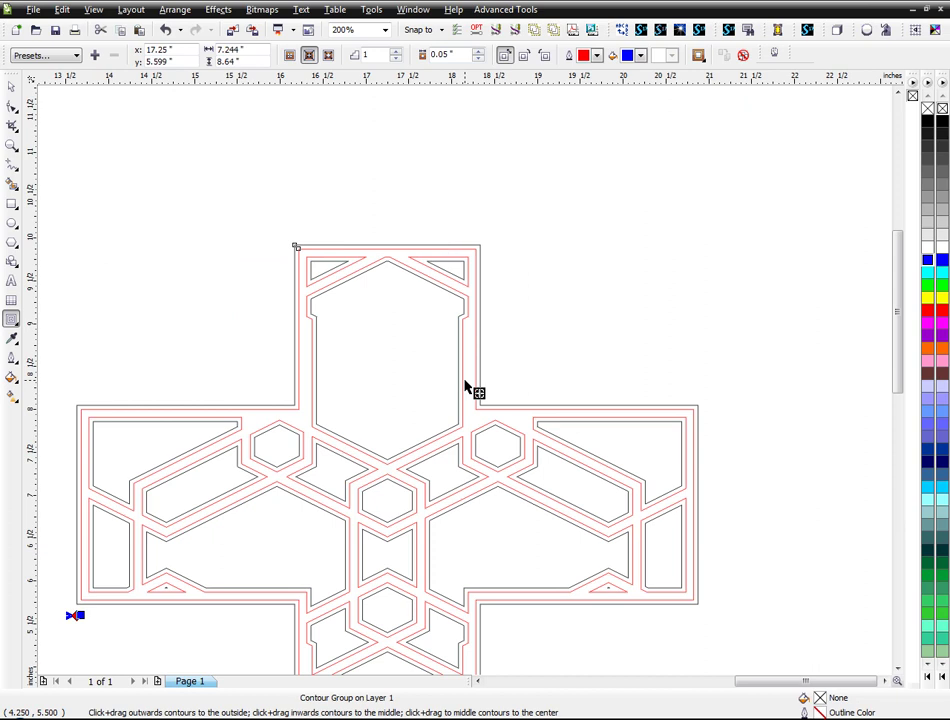
{"action": "left_click", "coordinate": [398, 53]}
{"action": "left_click", "coordinate": [398, 53]}
{"action": "left_click", "coordinate": [398, 52]}
{"action": "left_click", "coordinate": [398, 58]}
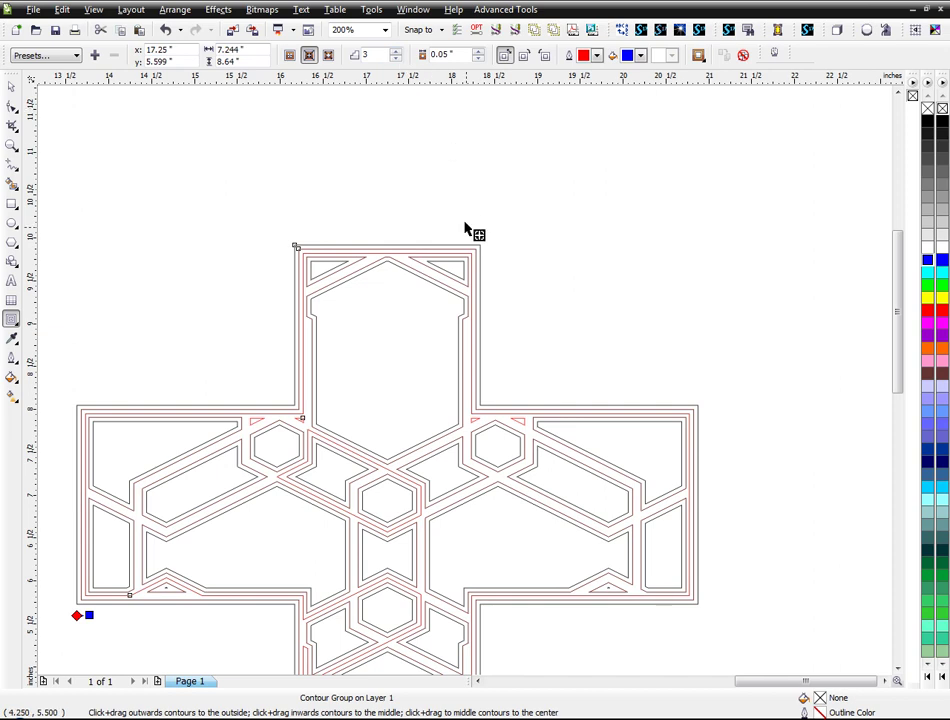
{"action": "key", "text": "ctrl+z"}
{"action": "key", "text": "ctrl+z"}
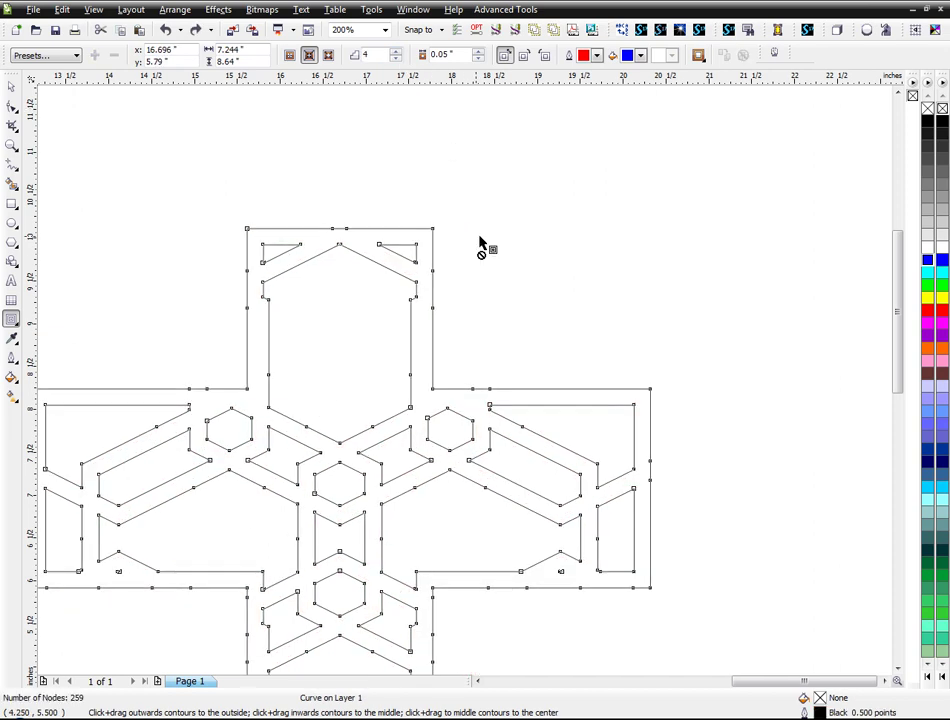
- Try an outside contour on the welded cross with 5 steps and a 0.05 inch offset, and undo it
{"action": "left_click", "coordinate": [328, 54]}
{"action": "left_click", "coordinate": [397, 51]}
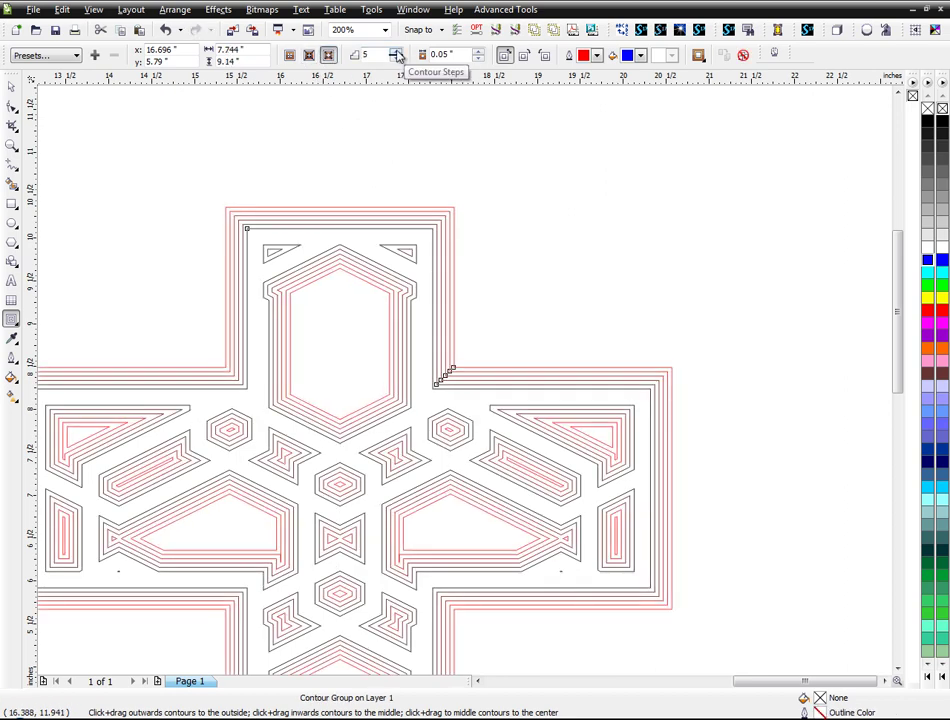
{"action": "key", "text": "ctrl+z"}
{"action": "key", "text": "ctrl+z"}
- Move the welded cross up beside the page and break its curve apart into separate objects
{"action": "left_click", "coordinate": [12, 87]}
{"action": "key", "text": "F3"}
{"action": "left_click_drag", "start_coordinate": [499, 386], "coordinate": [502, 281]}
{"action": "right_click", "coordinate": [502, 281]}
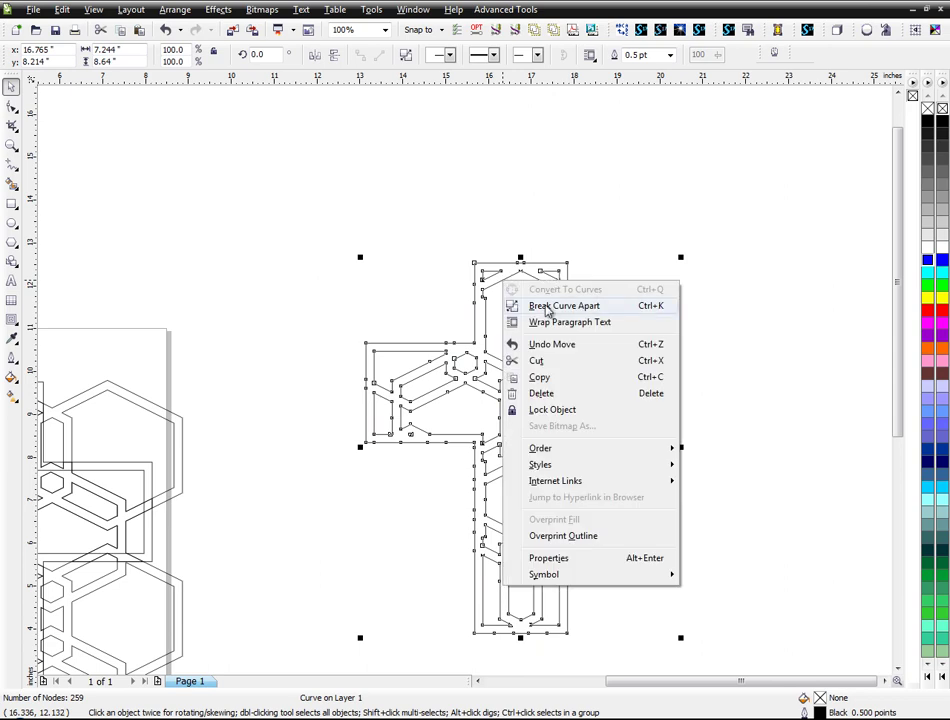
{"action": "left_click", "coordinate": [544, 304]}
{"action": "left_click", "coordinate": [651, 282]}
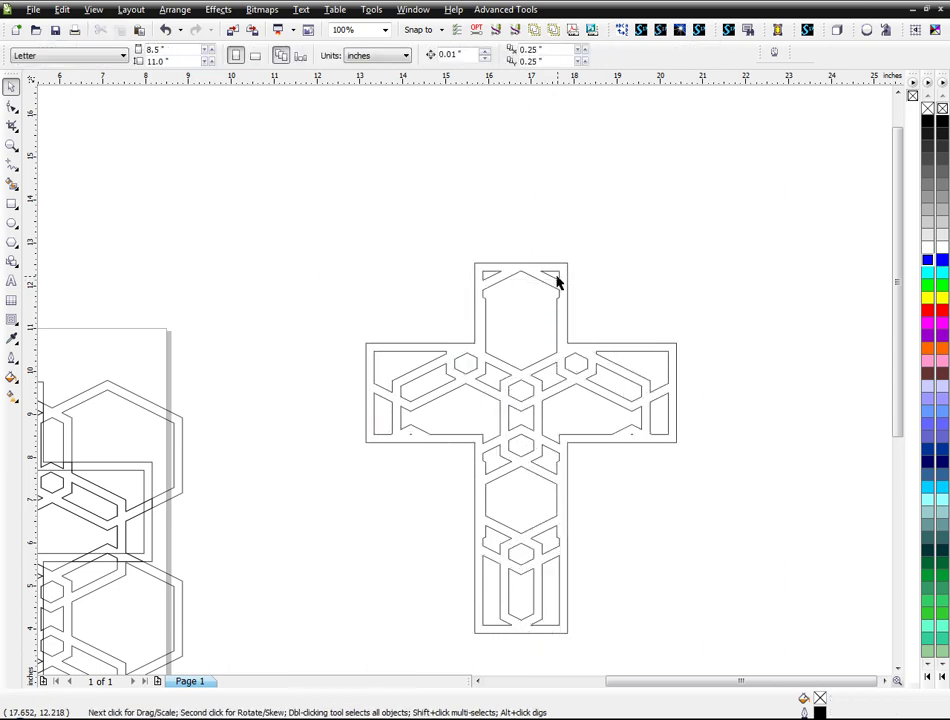
- Delete the two tiny leftover shapes near the lower edges of the cross's right and left arms
{"action": "left_click", "coordinate": [560, 276]}
{"action": "left_click", "coordinate": [358, 261]}
{"action": "left_click_drag", "start_coordinate": [262, 194], "coordinate": [725, 634]}
{"action": "left_click", "coordinate": [649, 486]}
{"action": "scroll", "coordinate": [465, 385], "scroll_direction": "up", "scroll_amount": 1}
{"action": "left_click_drag", "start_coordinate": [478, 420], "coordinate": [455, 375]}
{"action": "key", "text": "Delete"}
{"action": "scroll", "coordinate": [462, 426], "scroll_direction": "down", "scroll_amount": 1}
{"action": "left_click_drag", "start_coordinate": [267, 382], "coordinate": [238, 350]}
{"action": "key", "text": "Delete"}
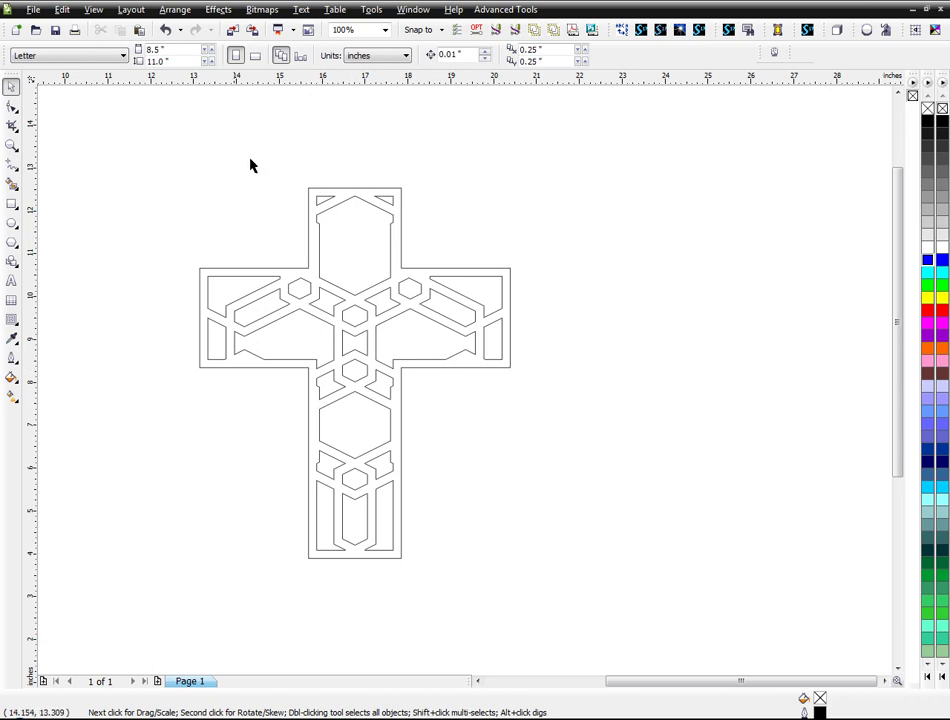
- Combine all the inner cutout shapes, without the outer cross outline, into one curve
{"action": "left_click_drag", "start_coordinate": [168, 138], "coordinate": [561, 560]}
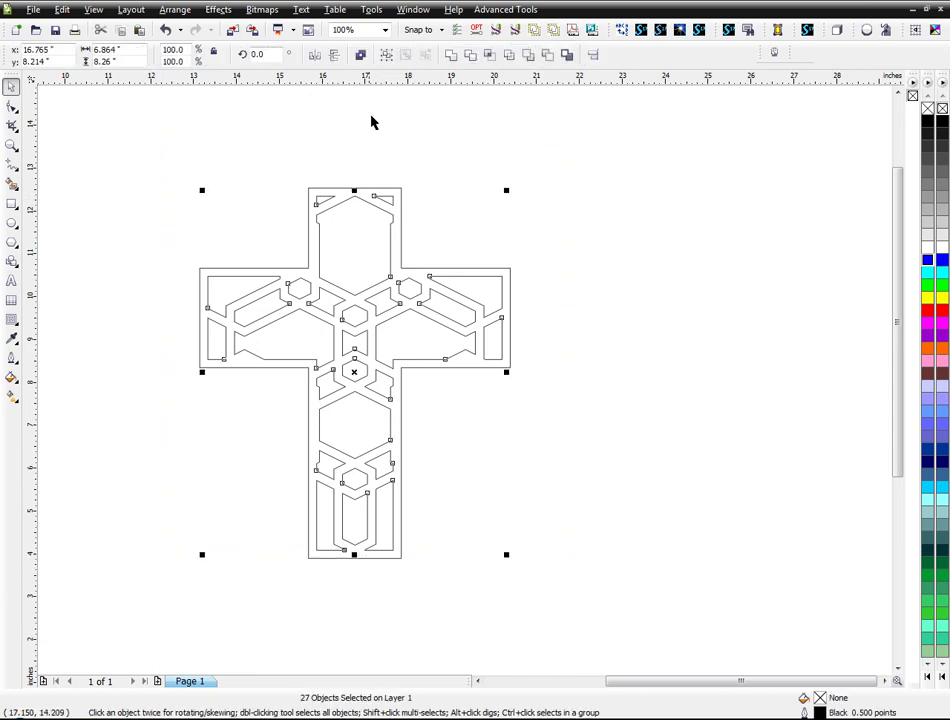
{"action": "left_click", "coordinate": [361, 57]}
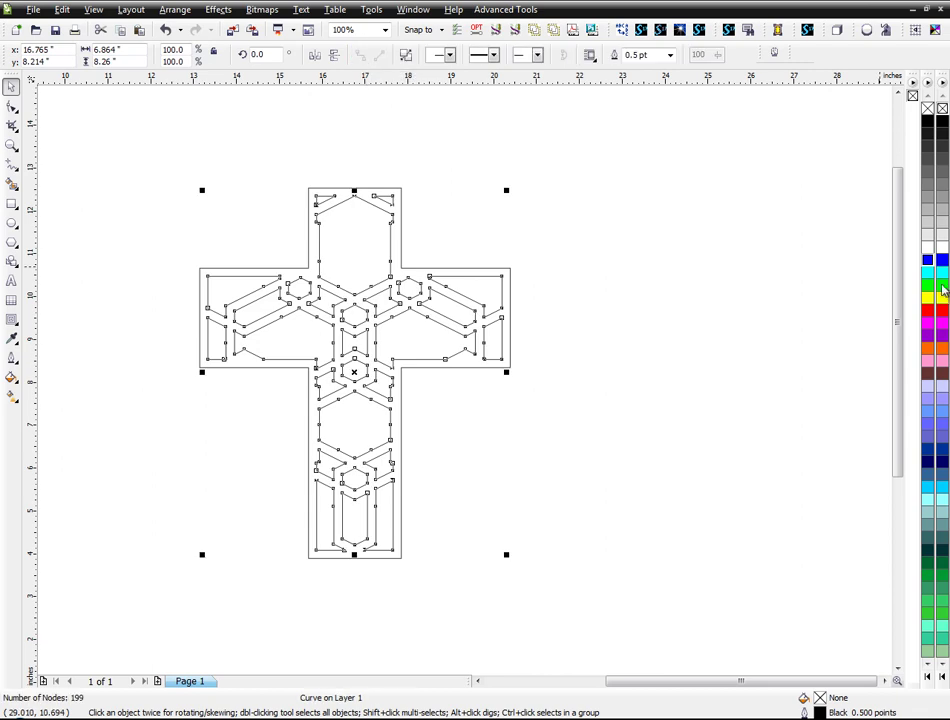
- Fill the combined cutouts blue, try moving them off the outer cross, and undo the moves and the fill
{"action": "left_click", "coordinate": [934, 264]}
{"action": "left_click", "coordinate": [627, 274]}
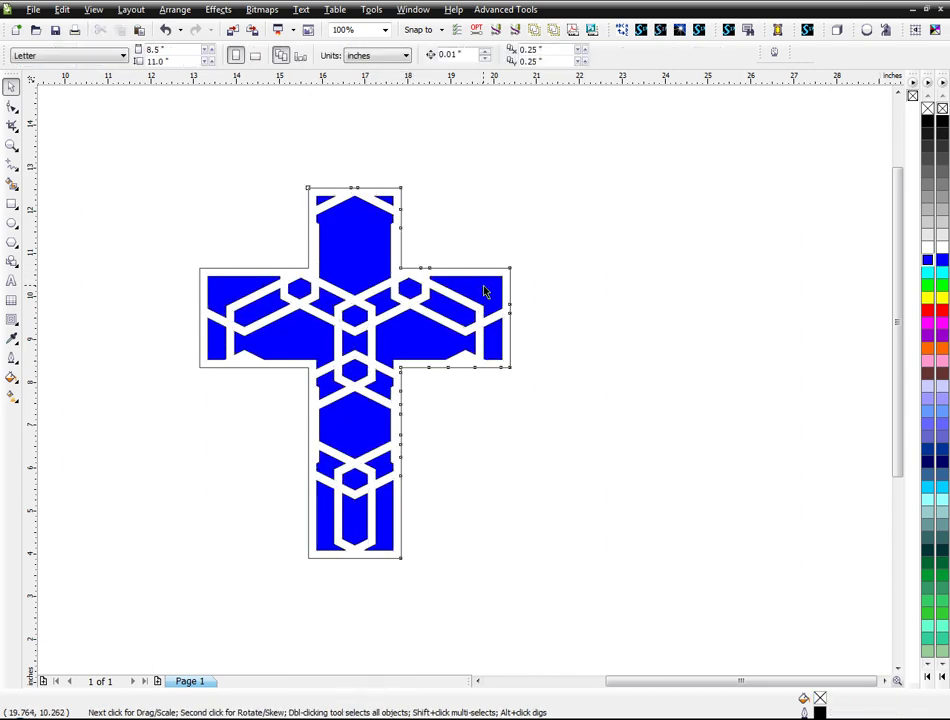
{"action": "left_click_drag", "start_coordinate": [484, 291], "coordinate": [655, 247]}
{"action": "key", "text": "Escape"}
{"action": "left_click", "coordinate": [636, 318]}
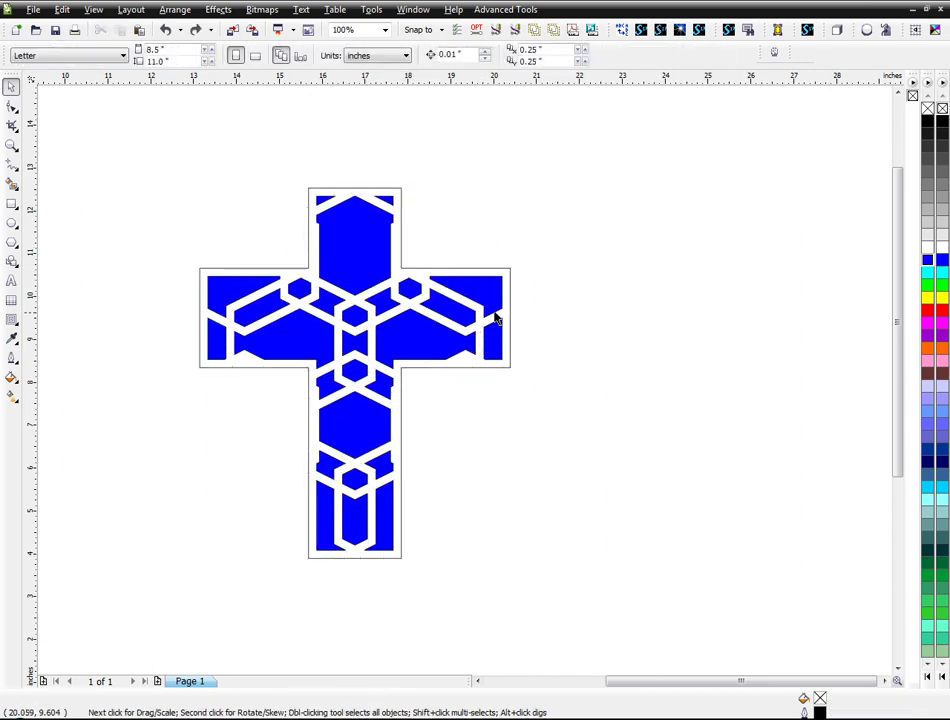
{"action": "left_click_drag", "start_coordinate": [500, 318], "coordinate": [688, 278]}
{"action": "key", "text": "Escape"}
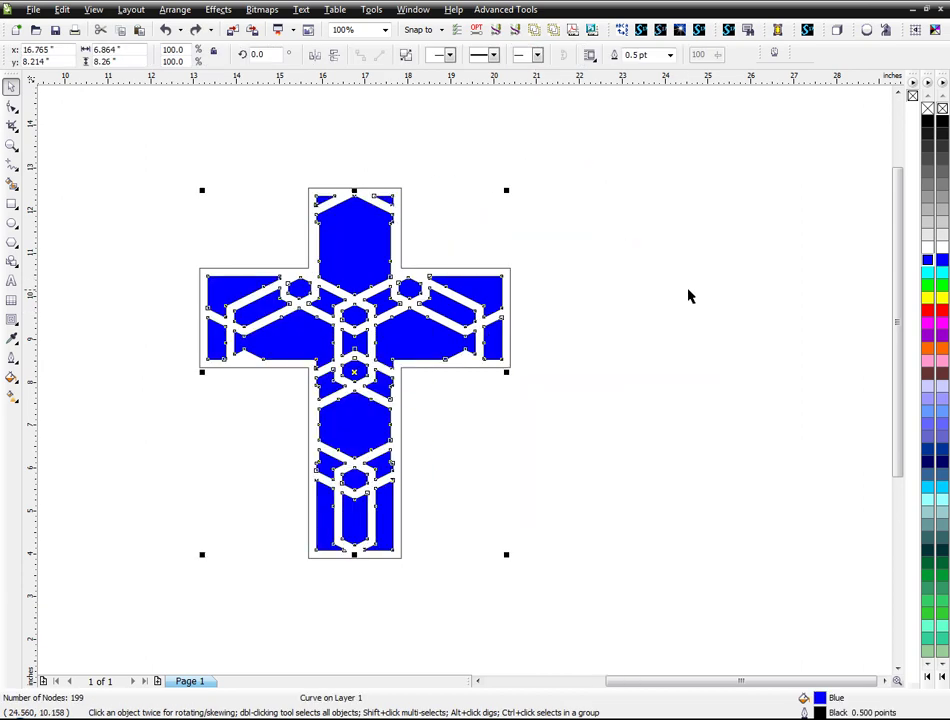
{"action": "key", "text": "Delete"}
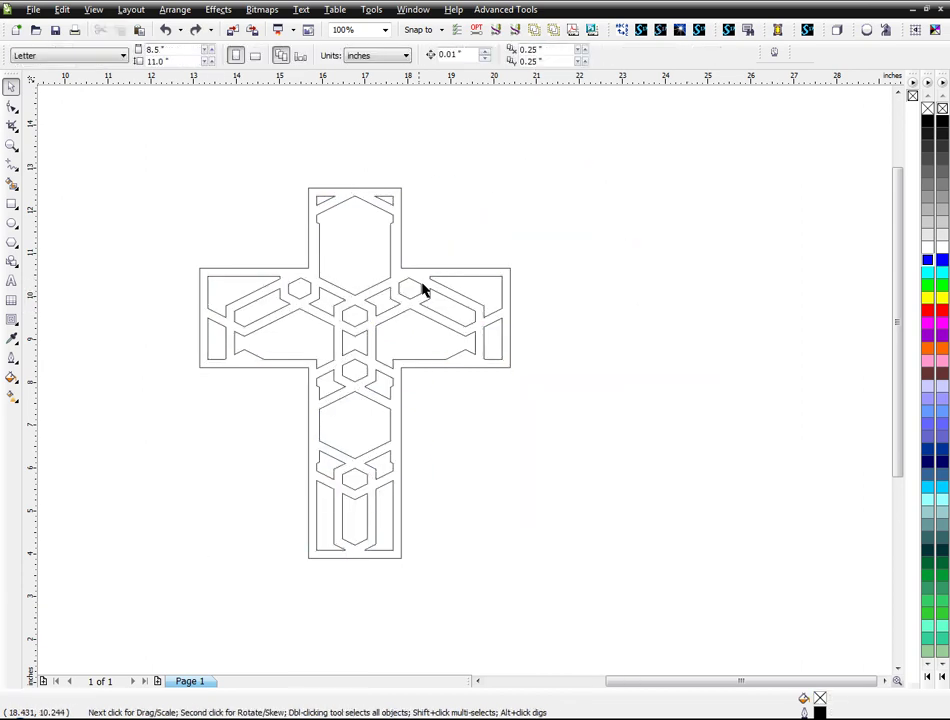
- Apply an inside contour to the combined cutouts with 5 steps and a 0.06 inch offset
{"action": "left_click", "coordinate": [389, 250]}
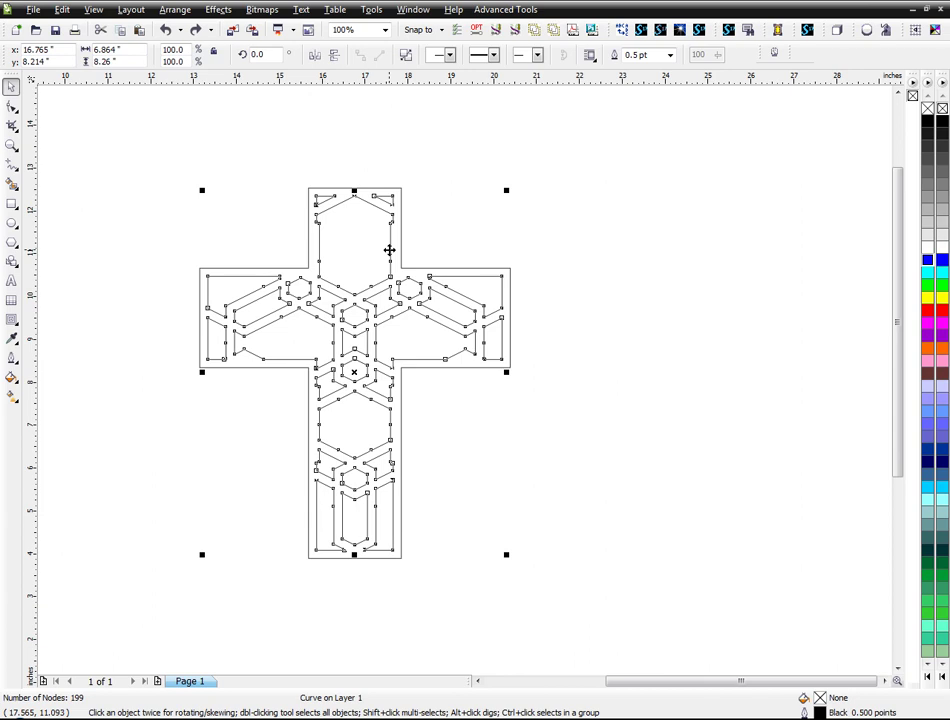
{"action": "left_click", "coordinate": [12, 320]}
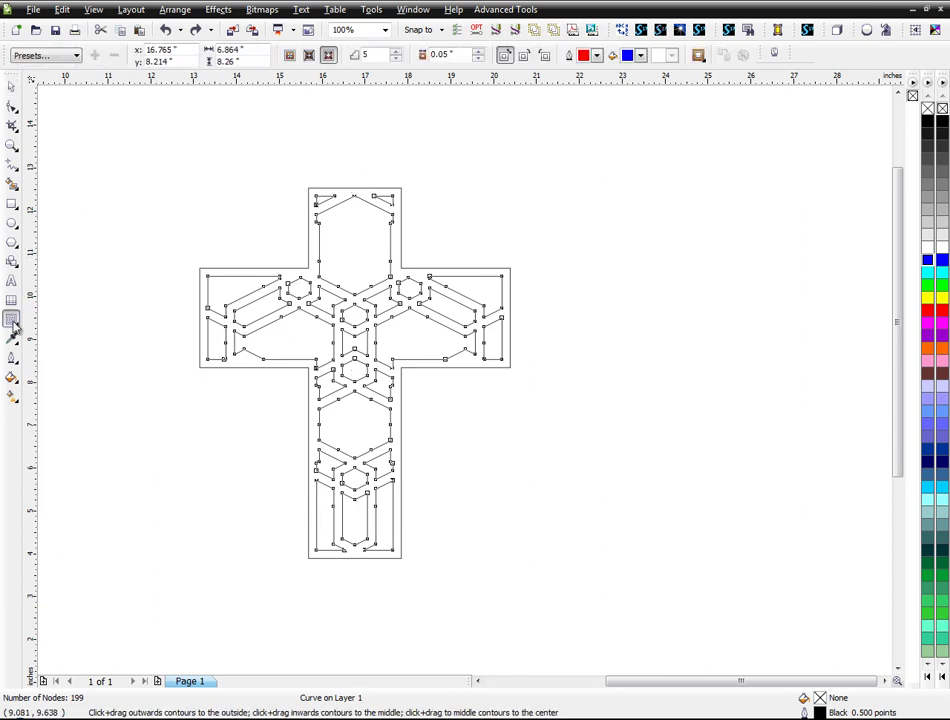
{"action": "left_click", "coordinate": [310, 60]}
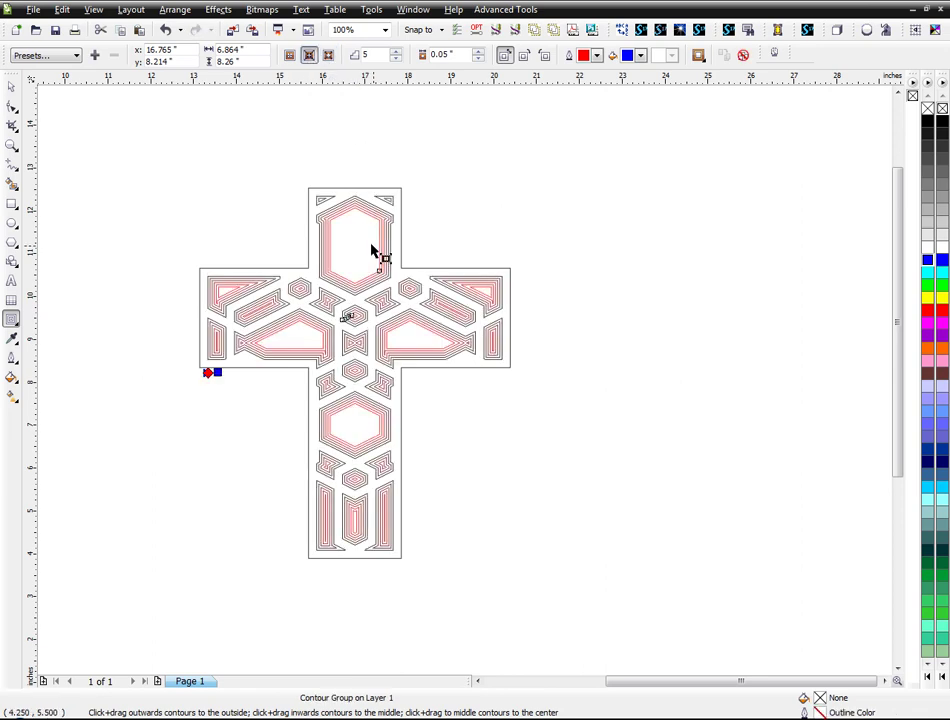
{"action": "scroll", "coordinate": [377, 252], "scroll_direction": "up", "scroll_amount": 1}
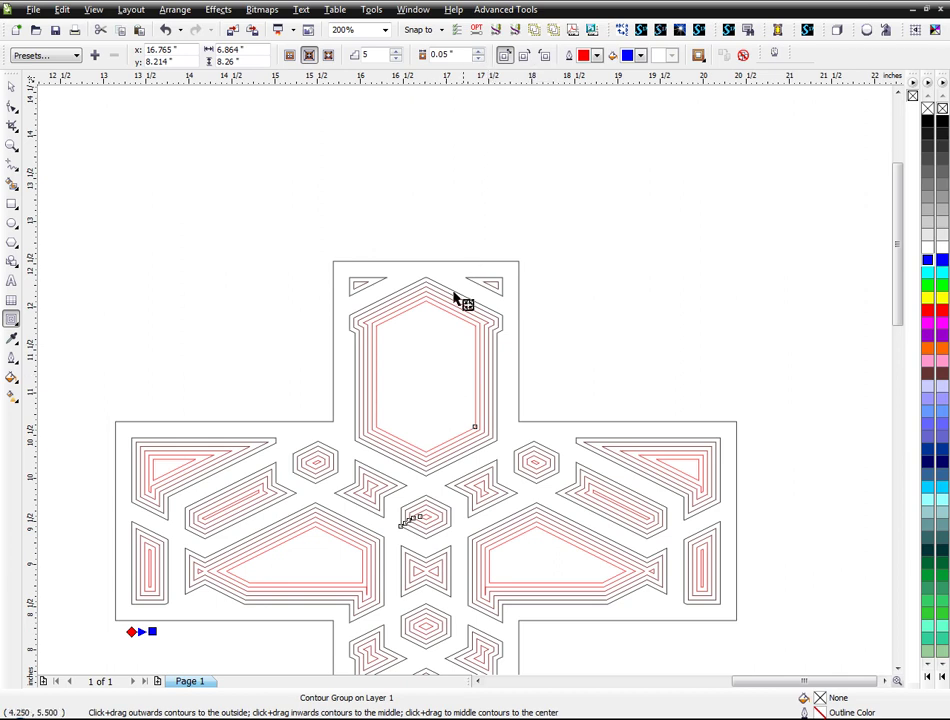
{"action": "left_click", "coordinate": [478, 53]}
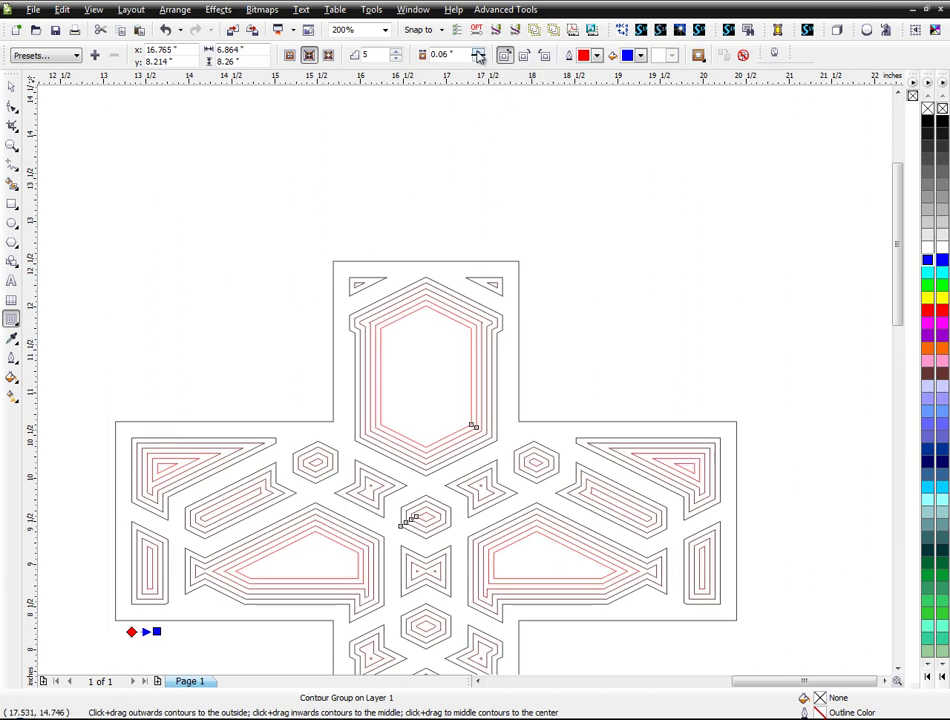
- Increase the inside contour's offset to 0.1 inch and deselect the contour group
{"action": "left_click", "coordinate": [478, 53]}
{"action": "left_click", "coordinate": [478, 53]}
{"action": "left_click", "coordinate": [478, 53]}
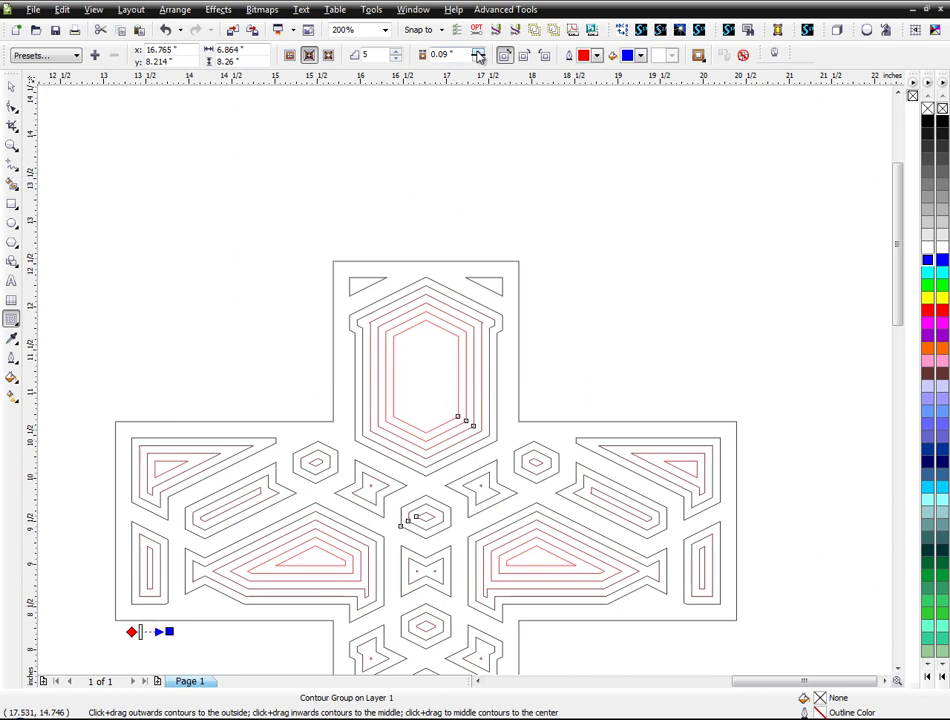
{"action": "left_click", "coordinate": [478, 53]}
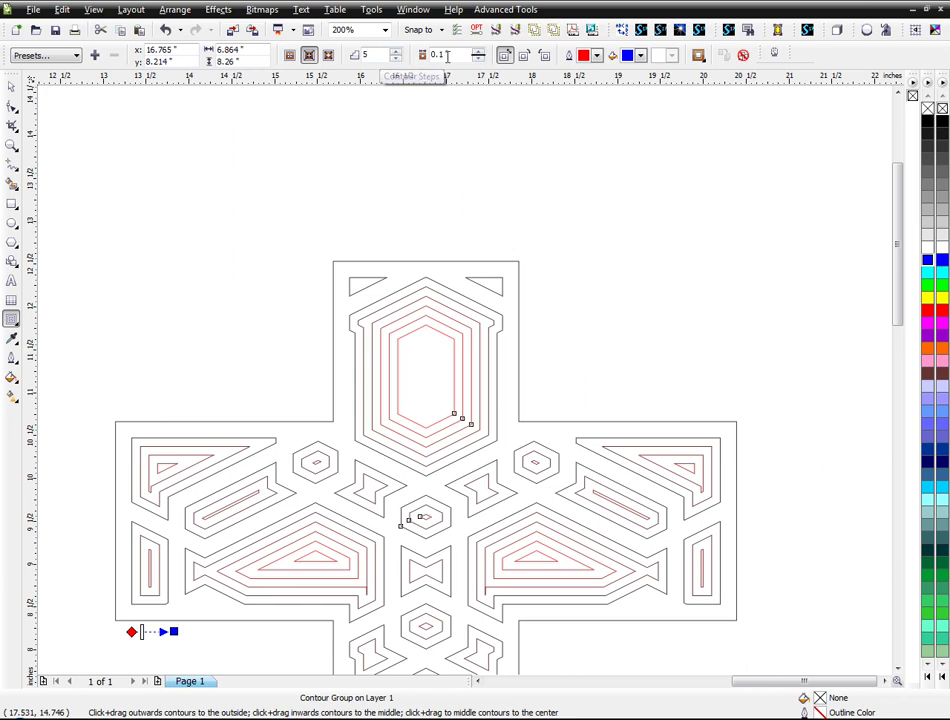
{"action": "left_click", "coordinate": [478, 59]}
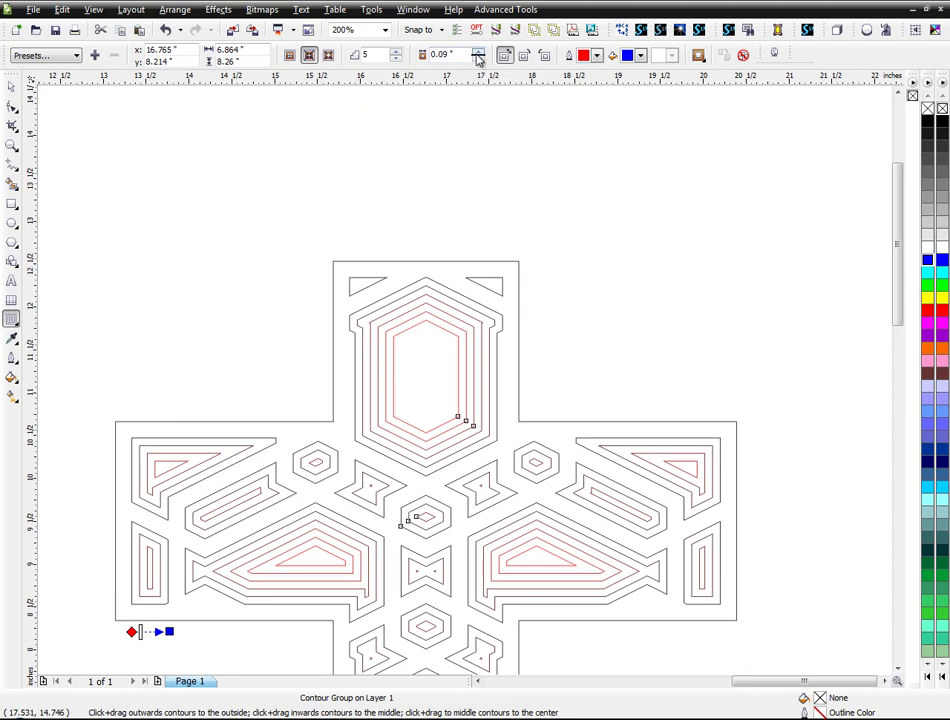
{"action": "left_click", "coordinate": [478, 53]}
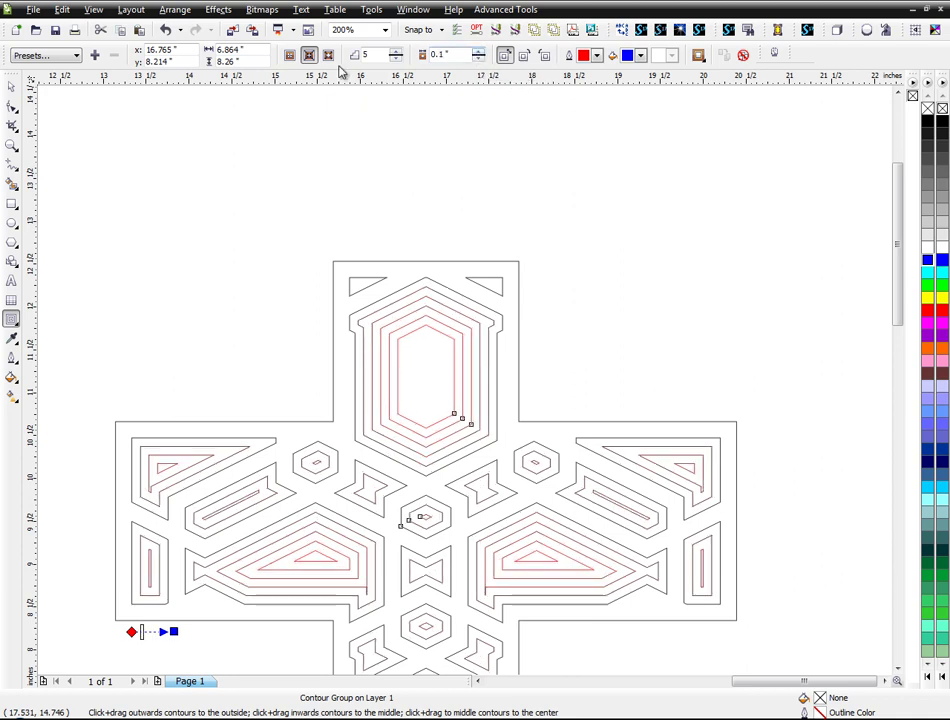
{"action": "left_click", "coordinate": [11, 86]}
{"action": "left_click", "coordinate": [129, 159]}
{"action": "scroll", "coordinate": [533, 508], "scroll_direction": "down", "scroll_amount": 1}
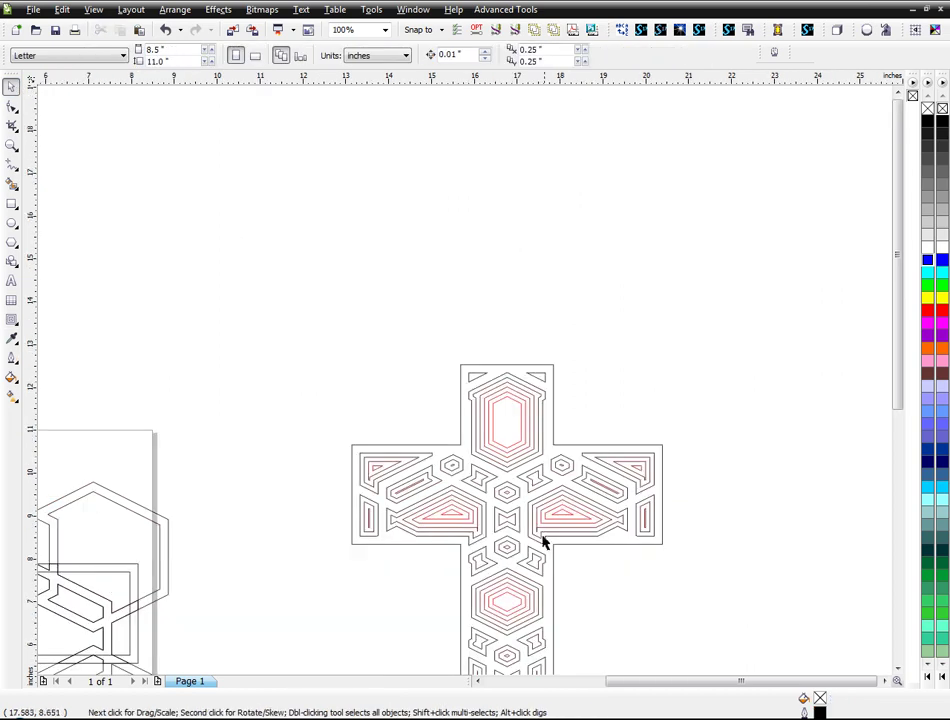
{"action": "scroll", "coordinate": [466, 392], "scroll_direction": "down", "scroll_amount": 1}
{"action": "scroll", "coordinate": [466, 392], "scroll_direction": "up", "scroll_amount": 1}
{"action": "scroll", "coordinate": [464, 358], "scroll_direction": "up", "scroll_amount": 1}
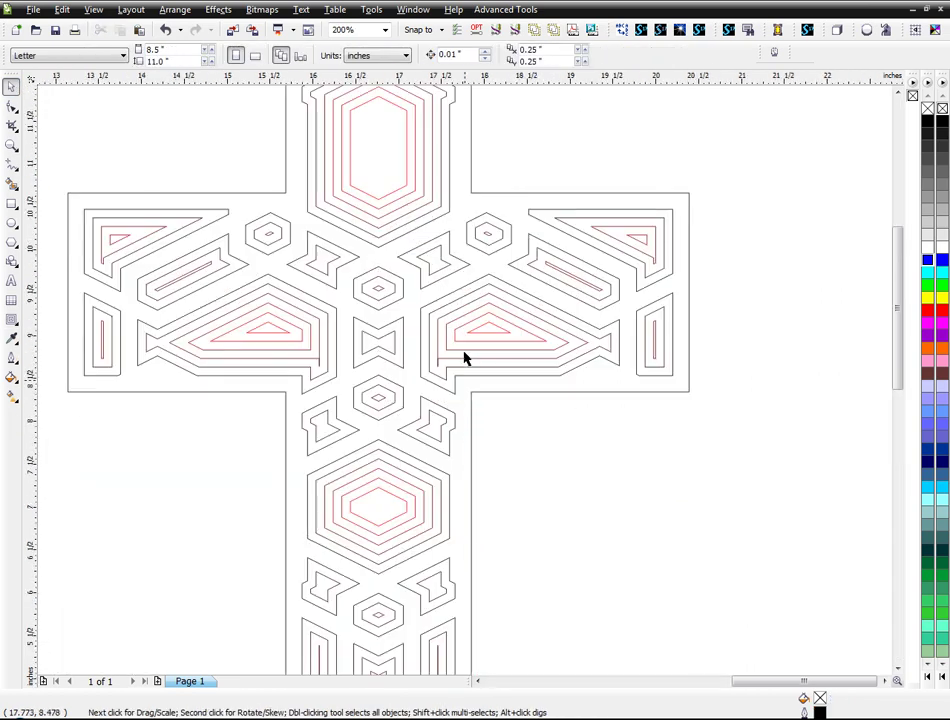
{"action": "right_click", "coordinate": [471, 384]}
{"action": "key", "text": "Escape"}
{"action": "key", "text": "space"}
{"action": "left_click", "coordinate": [664, 244]}
{"action": "key", "text": "space"}
{"action": "right_click", "coordinate": [653, 236]}
{"action": "key", "text": "Escape"}
{"action": "left_click", "coordinate": [761, 218]}
- Break the contour group apart from the combined cutouts
{"action": "left_click", "coordinate": [655, 240]}
{"action": "right_click", "coordinate": [658, 241]}
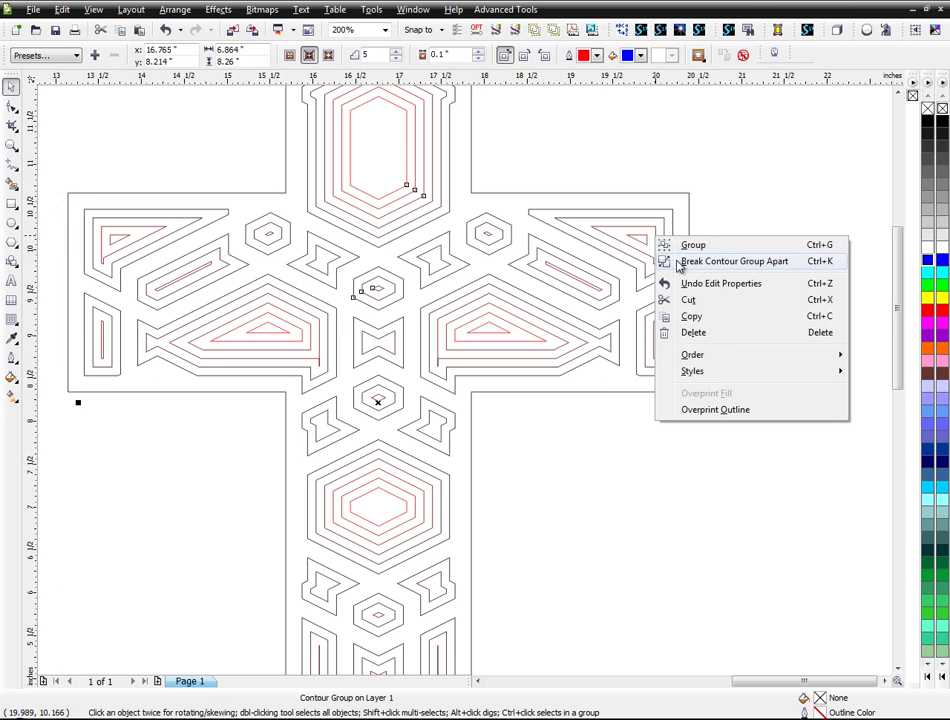
{"action": "left_click", "coordinate": [680, 263]}
{"action": "left_click", "coordinate": [676, 249]}
{"action": "scroll", "coordinate": [672, 246], "scroll_direction": "down", "scroll_amount": 1}
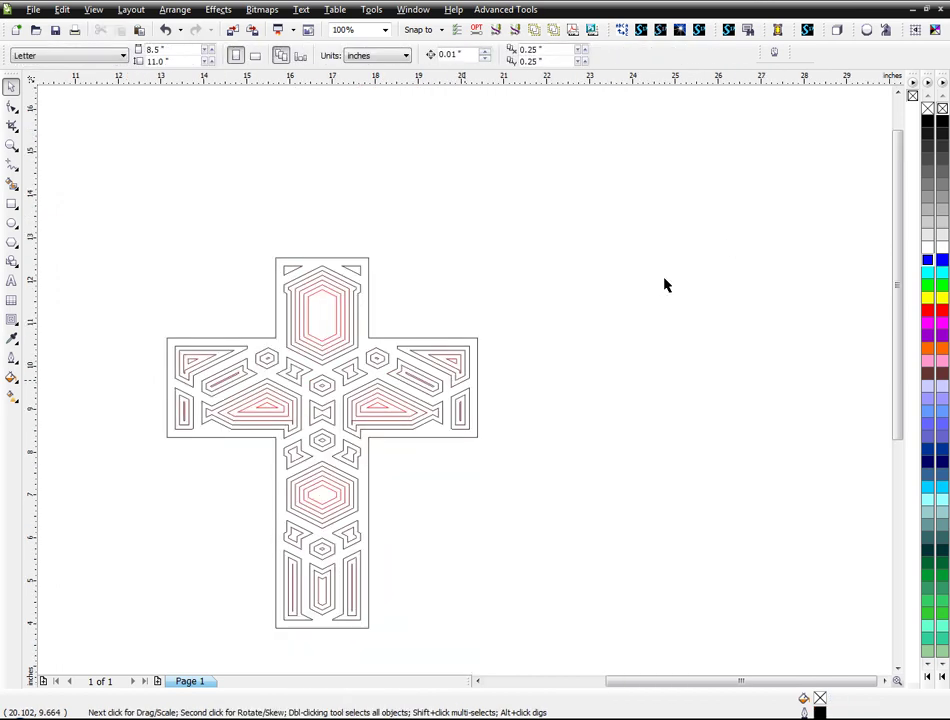
- Try moving the grouped contours off the cross, undo the moves, and ungroup them into separate curves
{"action": "scroll", "coordinate": [470, 384], "scroll_direction": "up", "scroll_amount": 1}
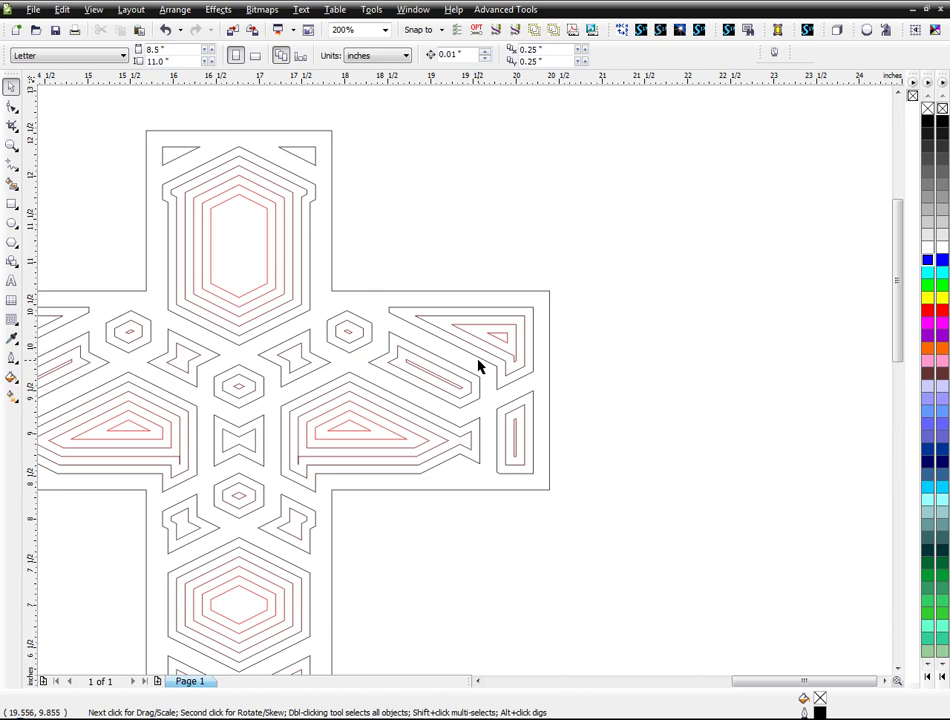
{"action": "left_click", "coordinate": [507, 314]}
{"action": "left_click_drag", "start_coordinate": [507, 314], "coordinate": [584, 236]}
{"action": "key", "text": "ctrl+z"}
{"action": "left_click_drag", "start_coordinate": [504, 318], "coordinate": [753, 199]}
{"action": "key", "text": "ctrl+z"}
{"action": "right_click", "coordinate": [510, 323]}
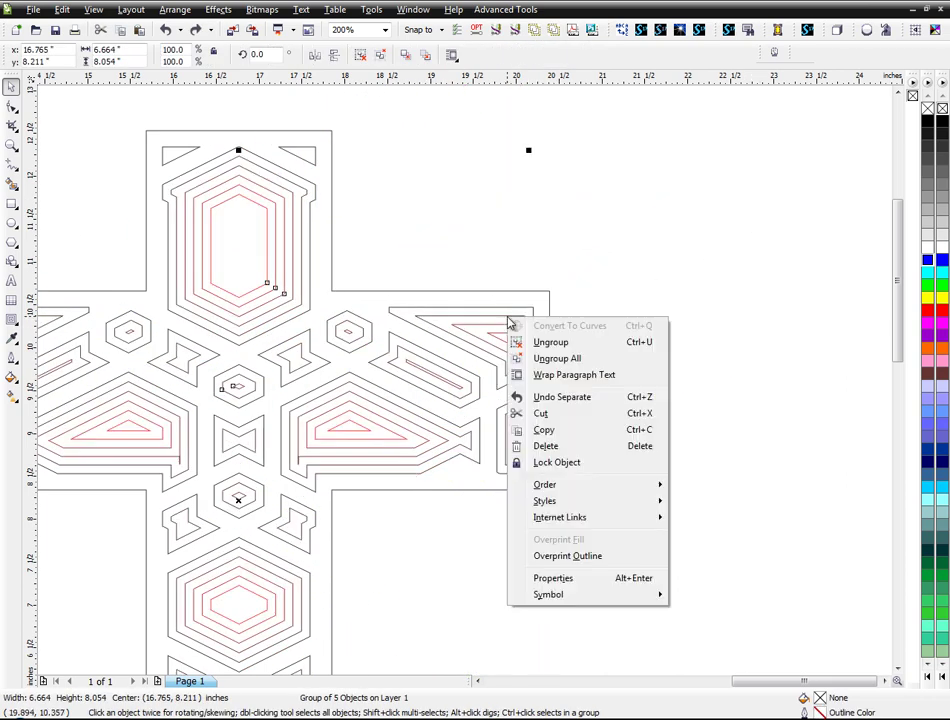
{"action": "left_click", "coordinate": [549, 342]}
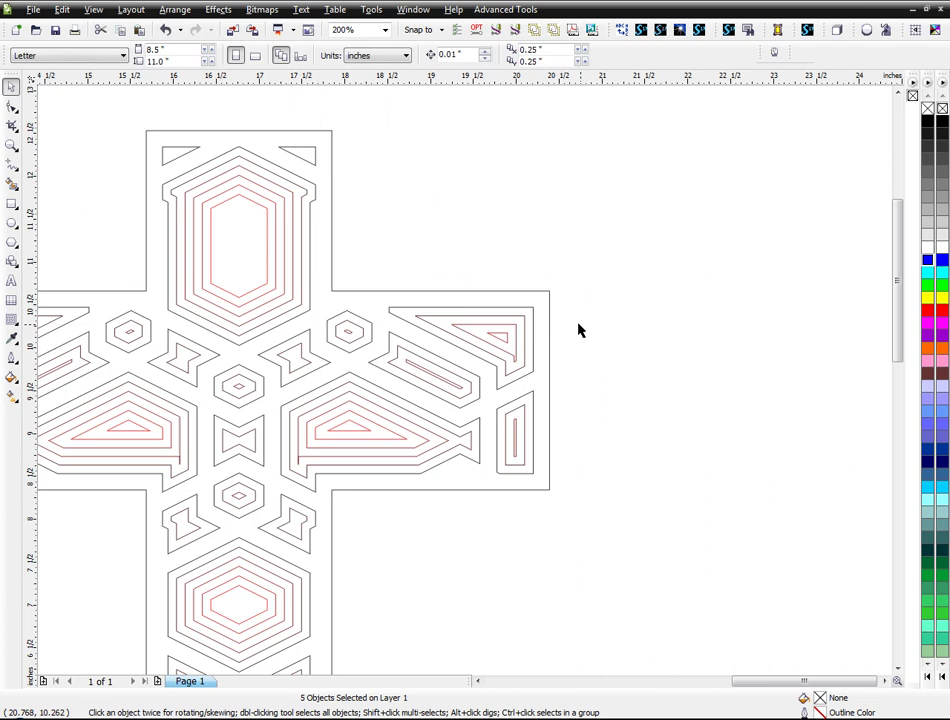
- Try moving one contour level's curve away from the cross on its own, and undo the moves
{"action": "key", "text": "ctrl+l"}
{"action": "left_click", "coordinate": [505, 329]}
{"action": "left_click_drag", "start_coordinate": [505, 329], "coordinate": [599, 306]}
{"action": "key", "text": "ctrl+z"}
{"action": "left_click", "coordinate": [505, 329]}
{"action": "left_click_drag", "start_coordinate": [505, 329], "coordinate": [617, 253]}
{"action": "key", "text": "ctrl+z"}
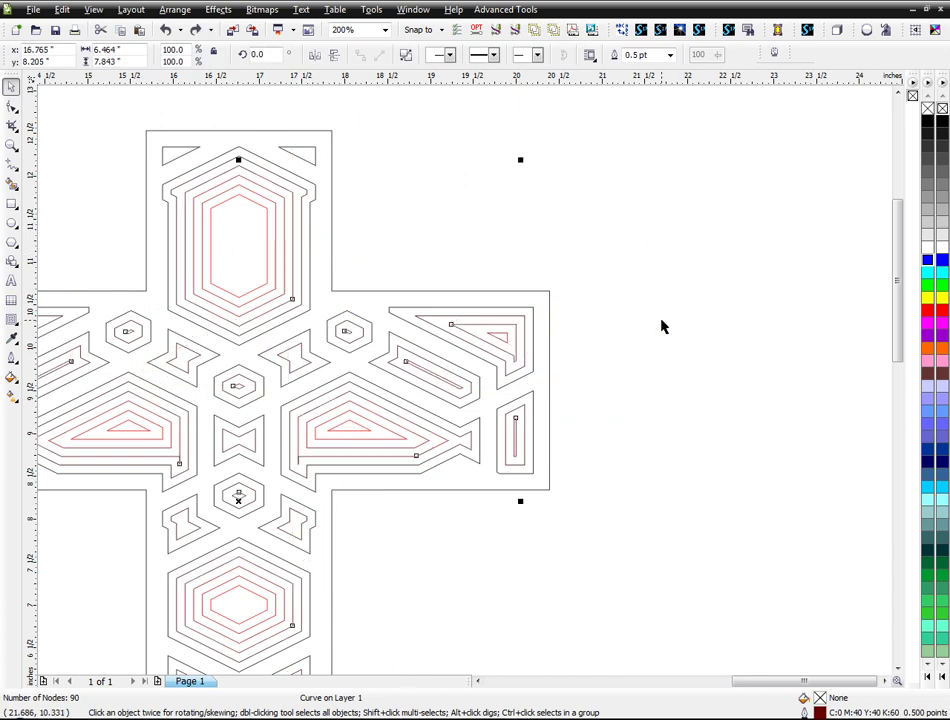
- Duplicate the outer cross outline together with the combined cutouts, and place the copy up and to the right of the original
{"action": "scroll", "coordinate": [662, 326], "scroll_direction": "down", "scroll_amount": 1}
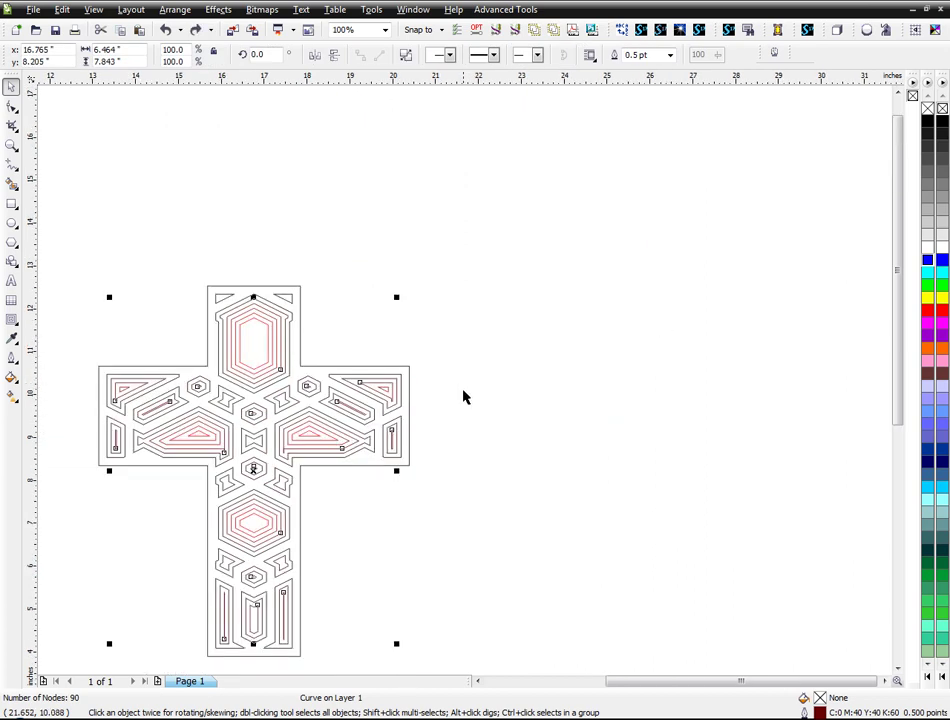
{"action": "left_click", "coordinate": [352, 485]}
{"action": "scroll", "coordinate": [375, 420], "scroll_direction": "up", "scroll_amount": 1}
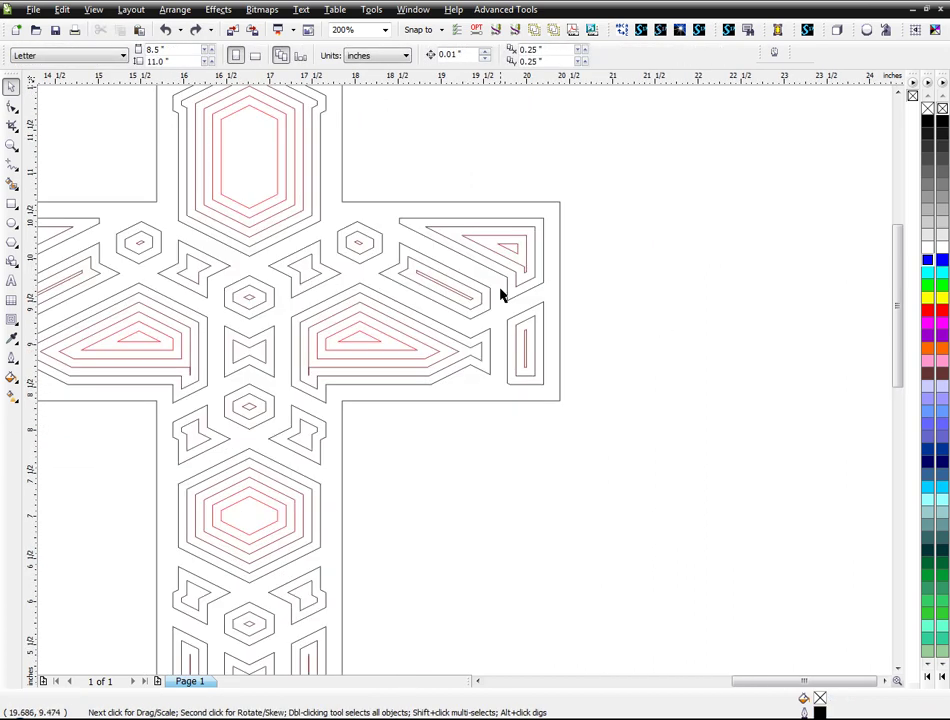
{"action": "left_click", "coordinate": [477, 220]}
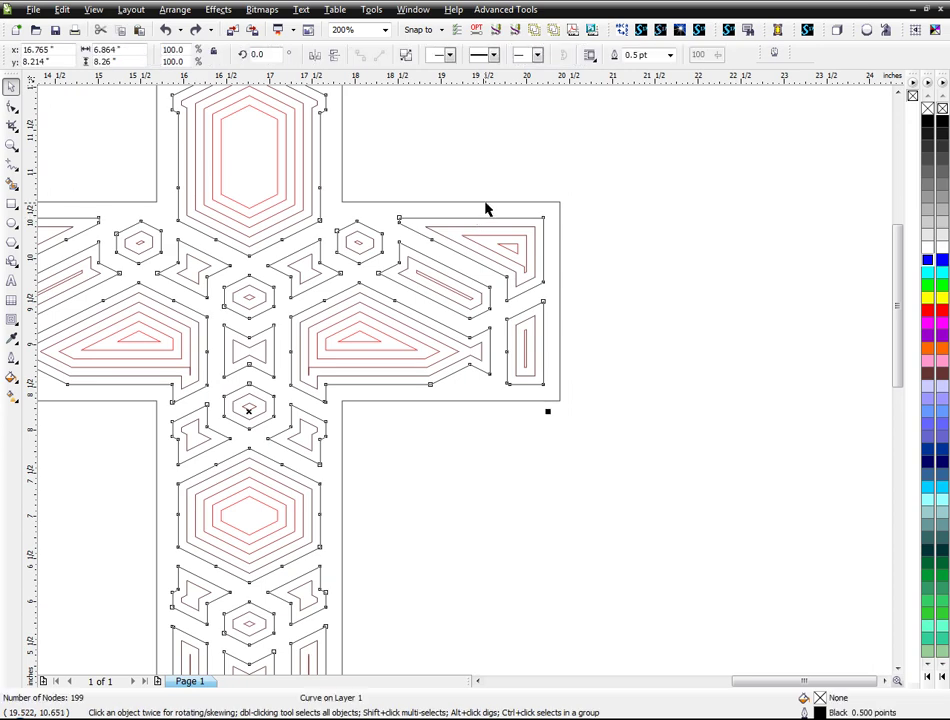
{"action": "left_click", "coordinate": [486, 204], "text": "shift"}
{"action": "scroll", "coordinate": [486, 205], "scroll_direction": "down", "scroll_amount": 1}
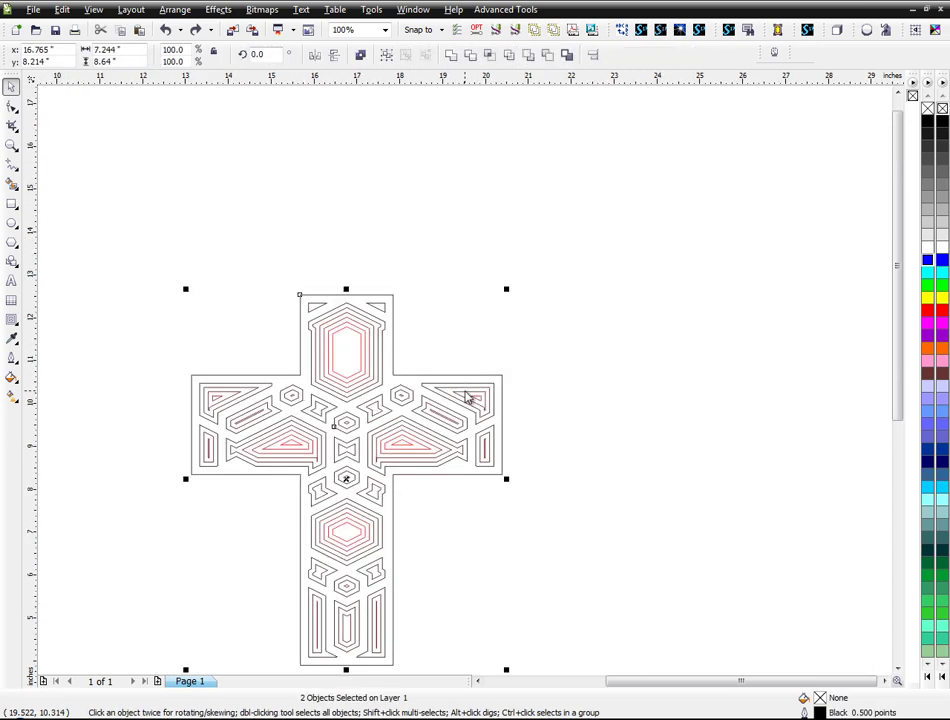
{"action": "key", "text": "ctrl+d"}
{"action": "left_click_drag", "start_coordinate": [356, 470], "coordinate": [666, 297]}
{"action": "scroll", "coordinate": [469, 335], "scroll_direction": "down", "scroll_amount": 1}
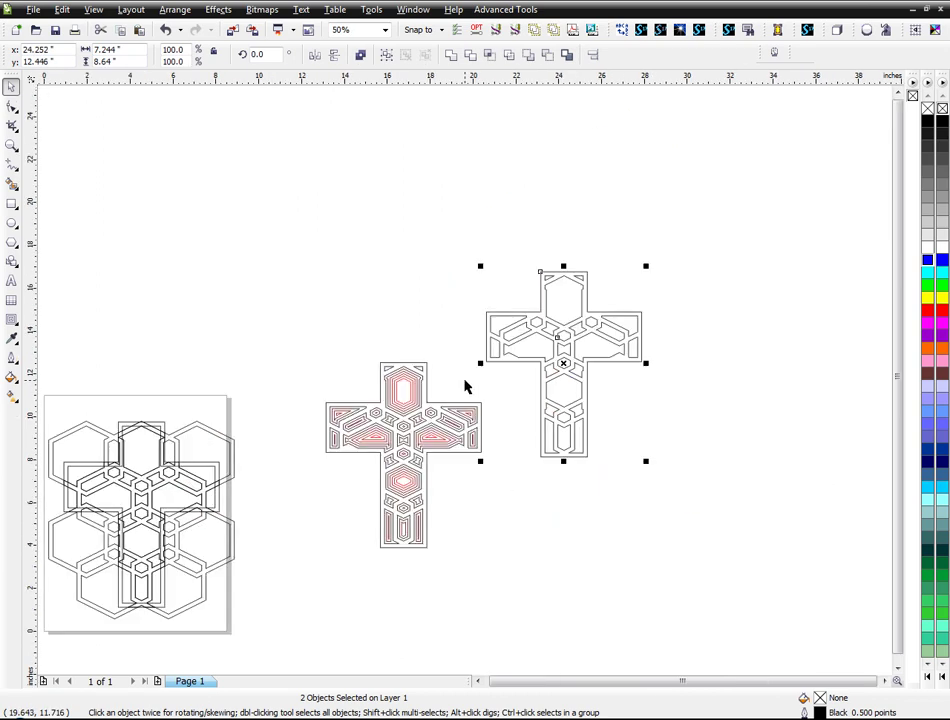
- Delete the original combined cutouts curve, keeping the outer cross outline and the inside contours
{"action": "scroll", "coordinate": [514, 434], "scroll_direction": "up", "scroll_amount": 1}
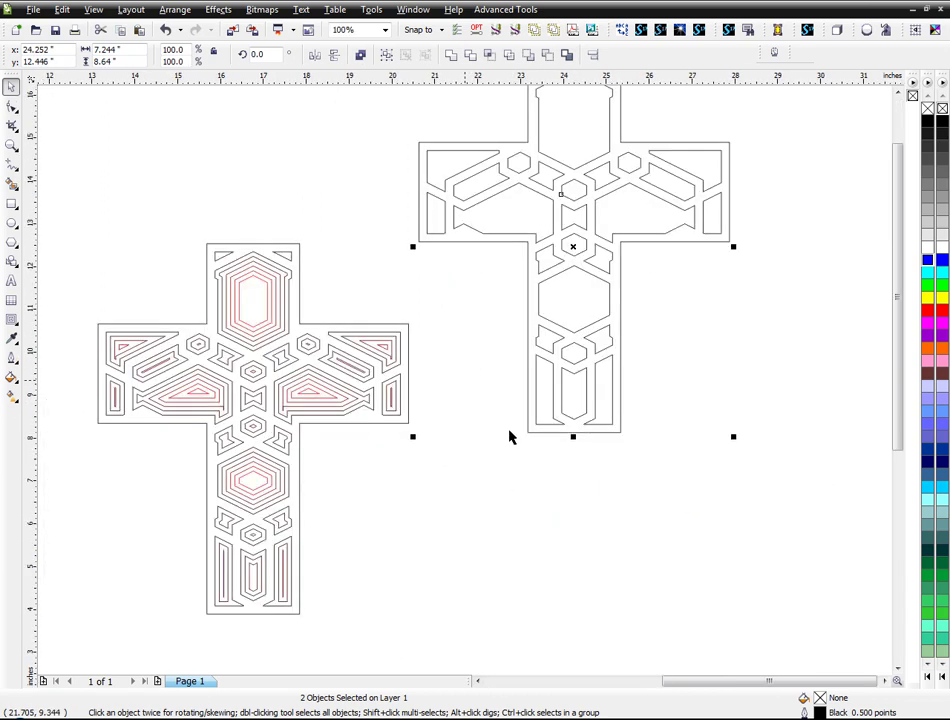
{"action": "left_click", "coordinate": [454, 378]}
{"action": "scroll", "coordinate": [440, 362], "scroll_direction": "up", "scroll_amount": 1}
{"action": "left_click", "coordinate": [444, 330]}
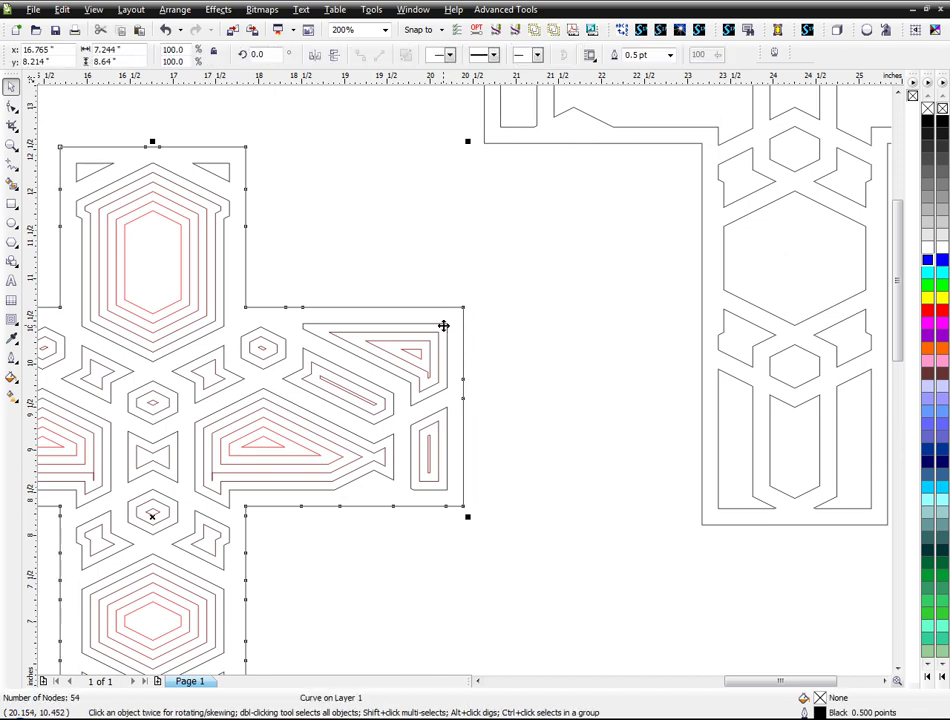
{"action": "left_click", "coordinate": [447, 343]}
{"action": "left_click", "coordinate": [447, 340]}
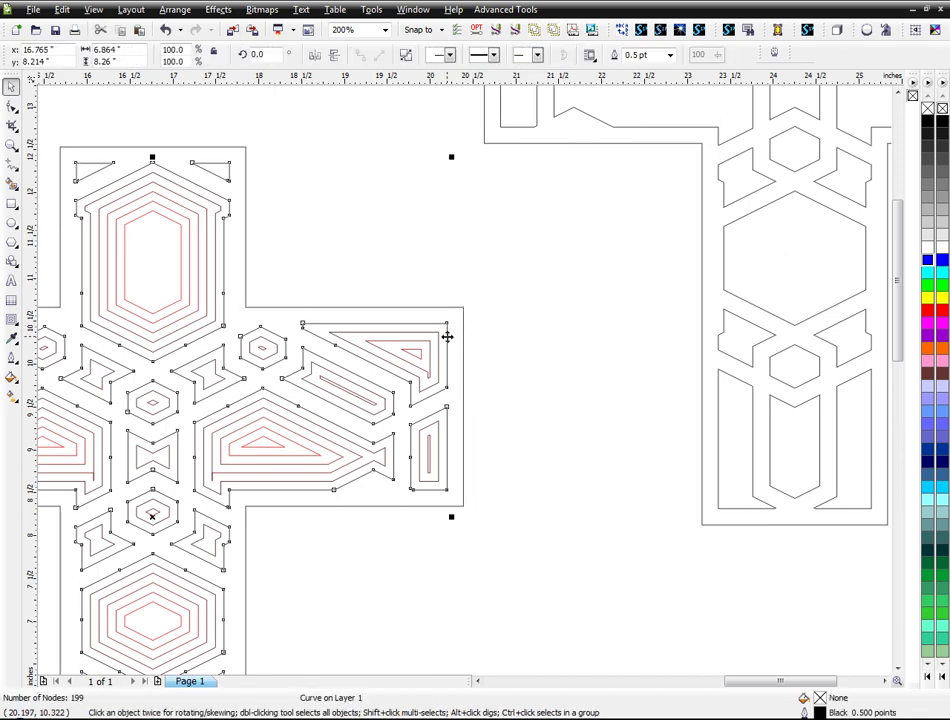
{"action": "left_click", "coordinate": [469, 344]}
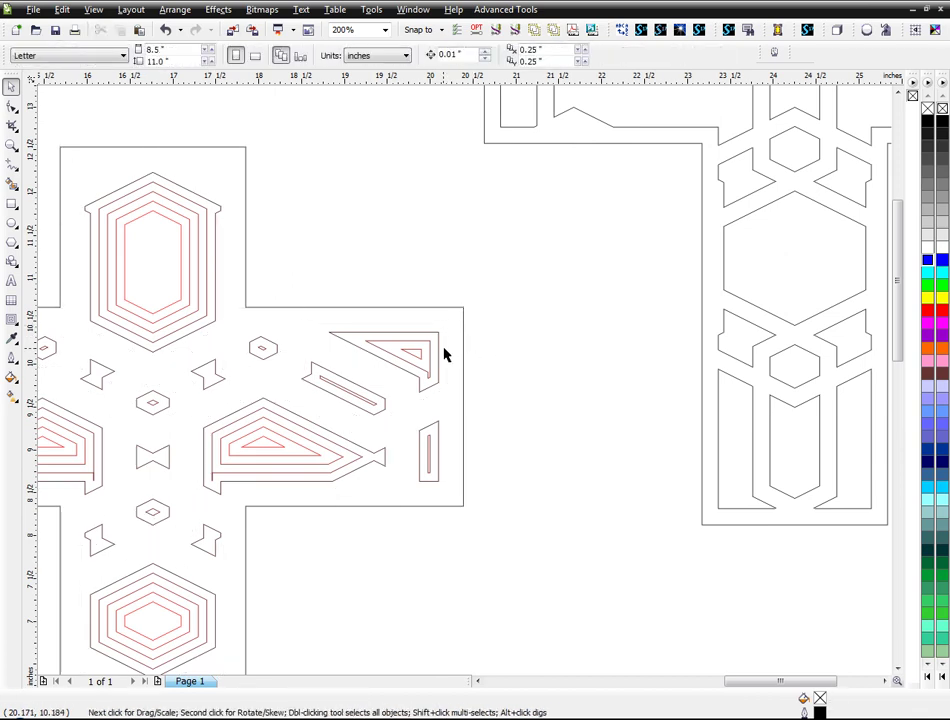
- Duplicate the outermost contour level with the cross outline, and place the copy to the right of the first copied cross
{"action": "left_click", "coordinate": [438, 349]}
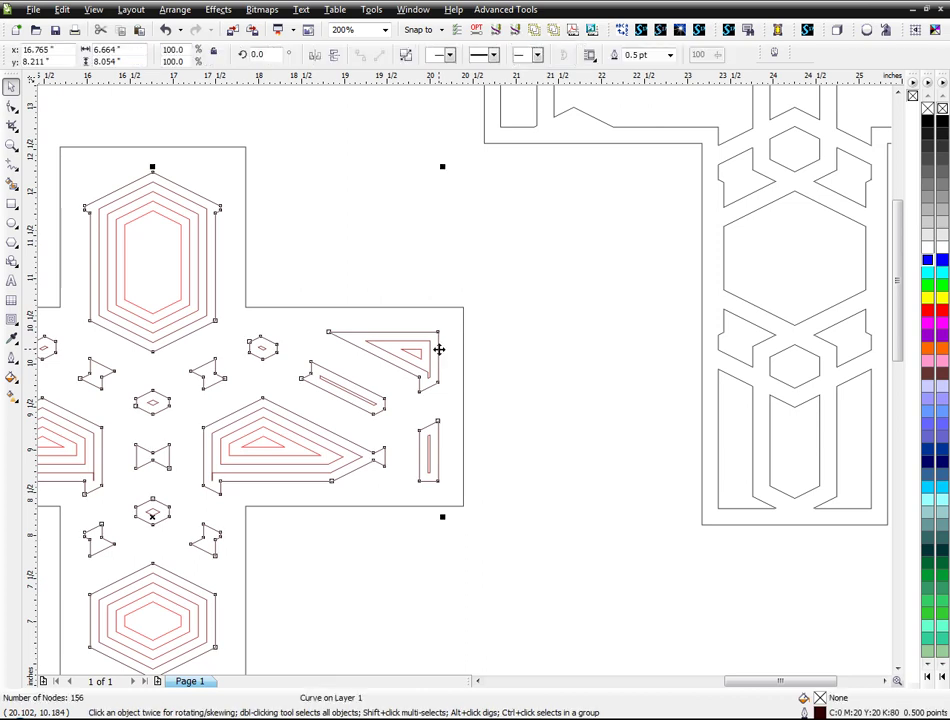
{"action": "left_click", "coordinate": [463, 350], "text": "shift"}
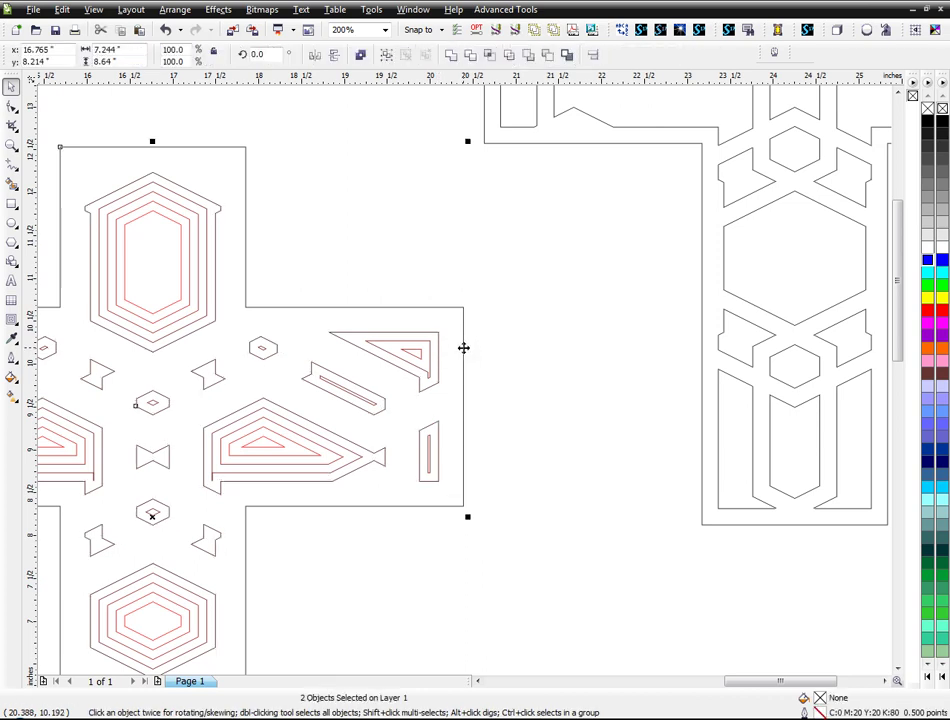
{"action": "scroll", "coordinate": [465, 378], "scroll_direction": "down", "scroll_amount": 1}
{"action": "scroll", "coordinate": [465, 380], "scroll_direction": "down", "scroll_amount": 1}
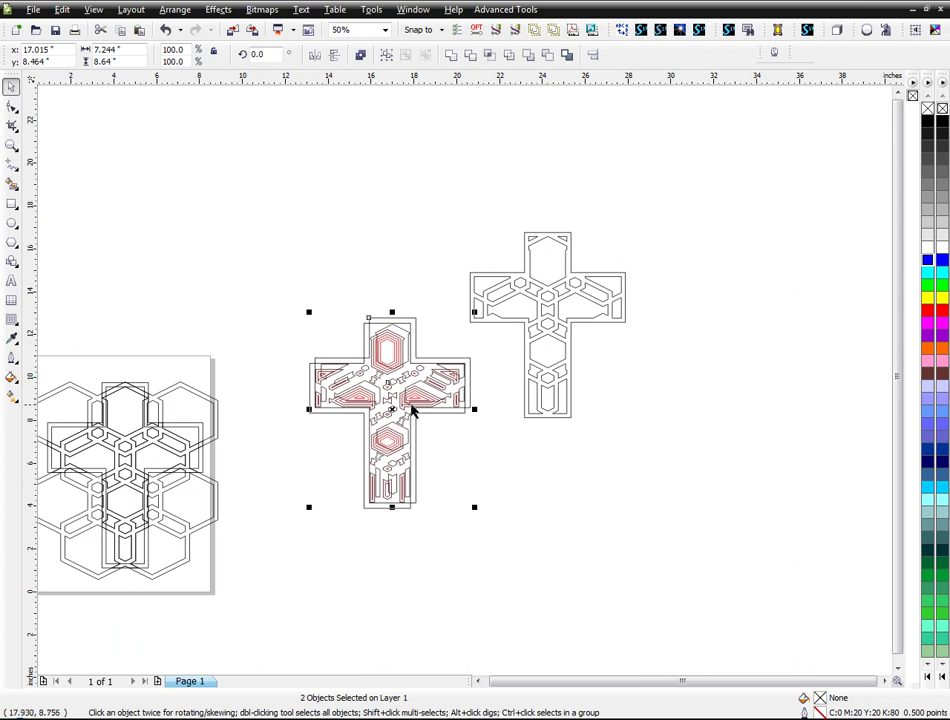
{"action": "left_click_drag", "start_coordinate": [397, 408], "coordinate": [712, 321]}
- Delete the outermost contour level from the original cross
{"action": "left_click", "coordinate": [492, 416]}
{"action": "scroll", "coordinate": [464, 384], "scroll_direction": "up", "scroll_amount": 1}
{"action": "scroll", "coordinate": [453, 352], "scroll_direction": "up", "scroll_amount": 1}
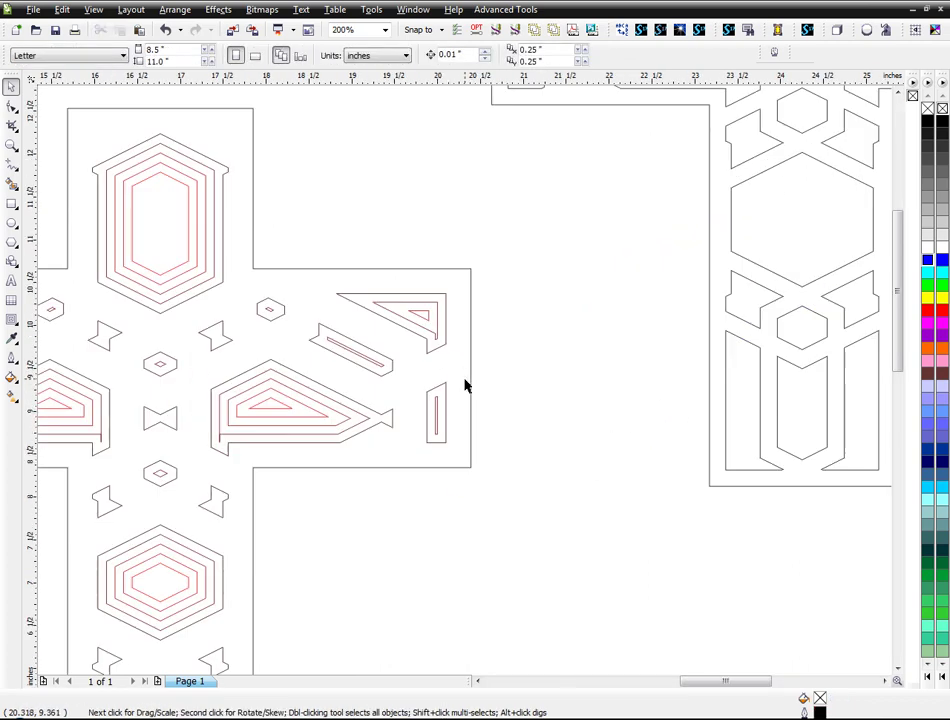
{"action": "left_click", "coordinate": [447, 345]}
{"action": "key", "text": "Delete"}
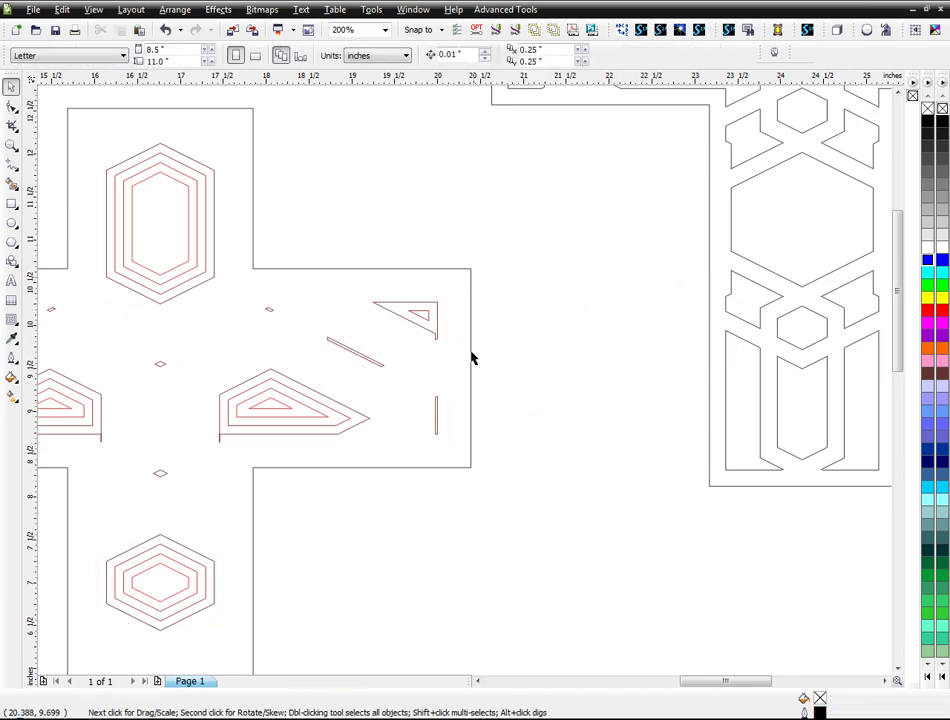
- Duplicate the second contour level with the cross outline, and place the copy below the first copied cross
{"action": "left_click", "coordinate": [438, 320]}
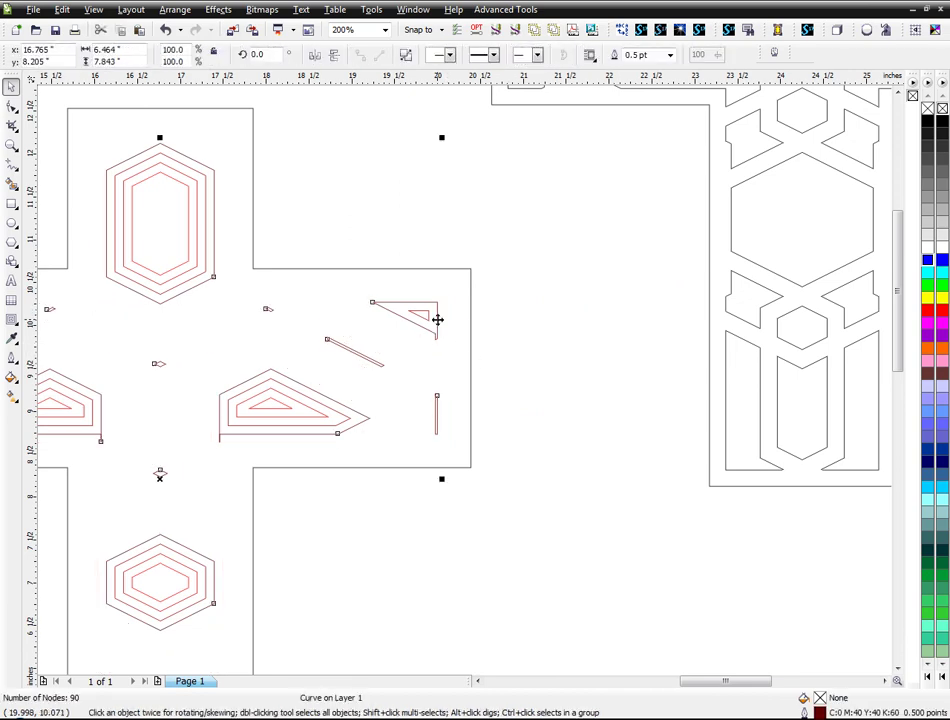
{"action": "left_click", "coordinate": [471, 328], "text": "shift"}
{"action": "scroll", "coordinate": [470, 325], "scroll_direction": "down", "scroll_amount": 2}
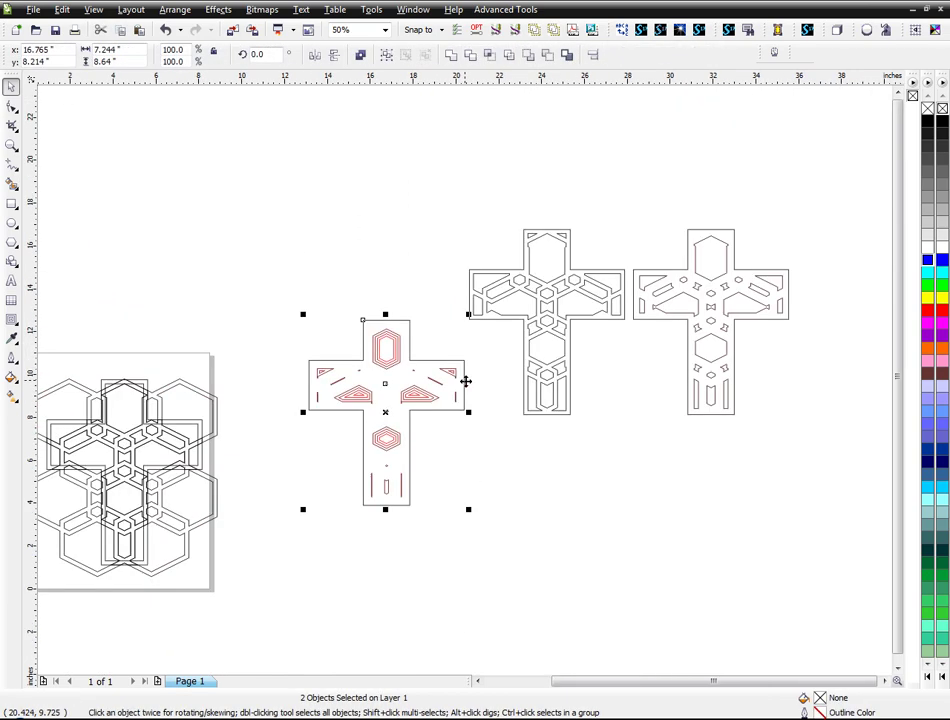
{"action": "left_click_drag", "start_coordinate": [393, 408], "coordinate": [547, 518]}
- Delete the second contour level from the original cross
{"action": "left_click", "coordinate": [479, 456]}
{"action": "scroll", "coordinate": [455, 420], "scroll_direction": "up", "scroll_amount": 2}
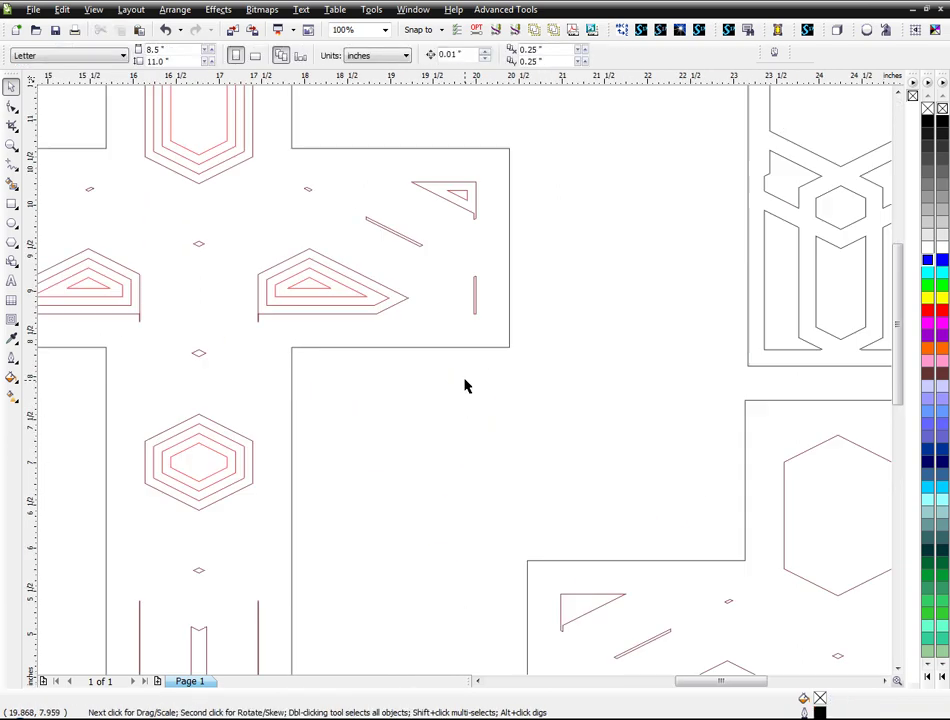
{"action": "left_click", "coordinate": [476, 220]}
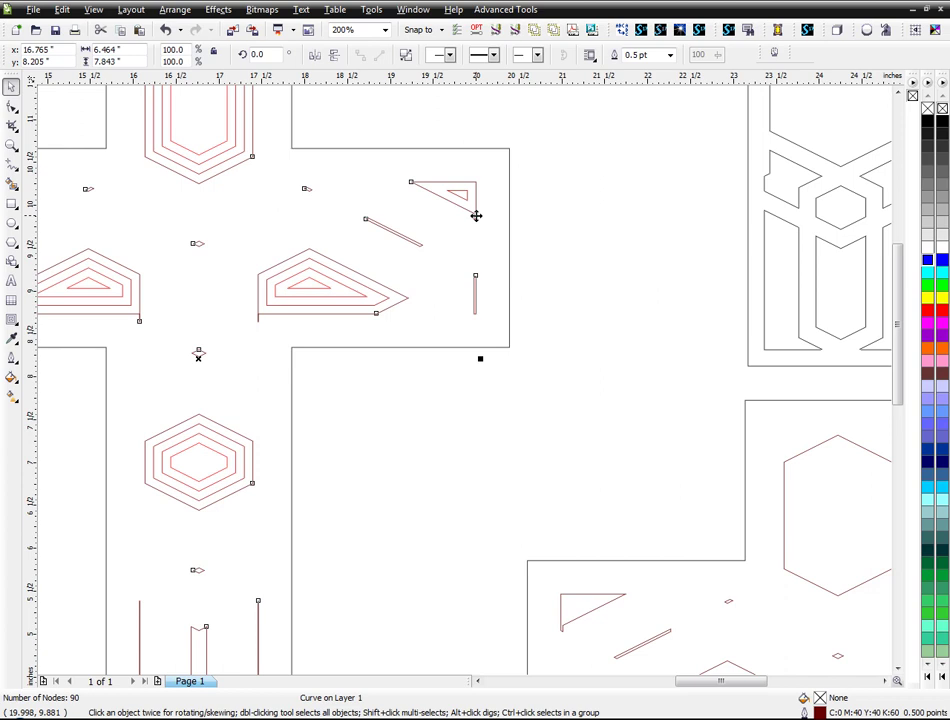
{"action": "key", "text": "Delete"}
- Duplicate the third, ruby red contour level with the cross outline, and place the copy below the second copied cross
{"action": "left_click", "coordinate": [370, 294]}
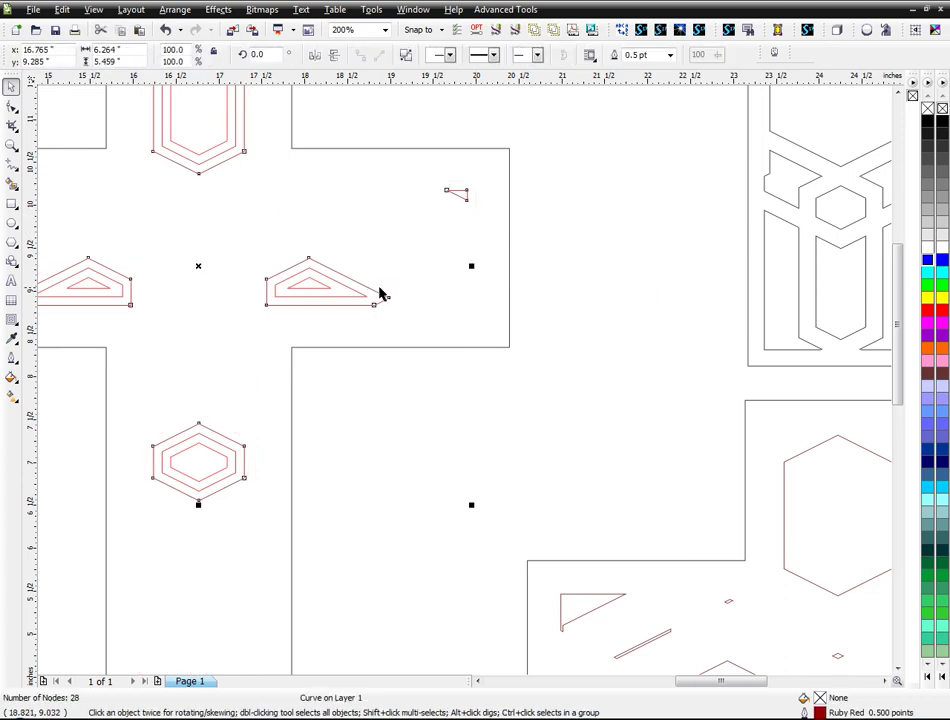
{"action": "left_click", "coordinate": [508, 296], "text": "shift"}
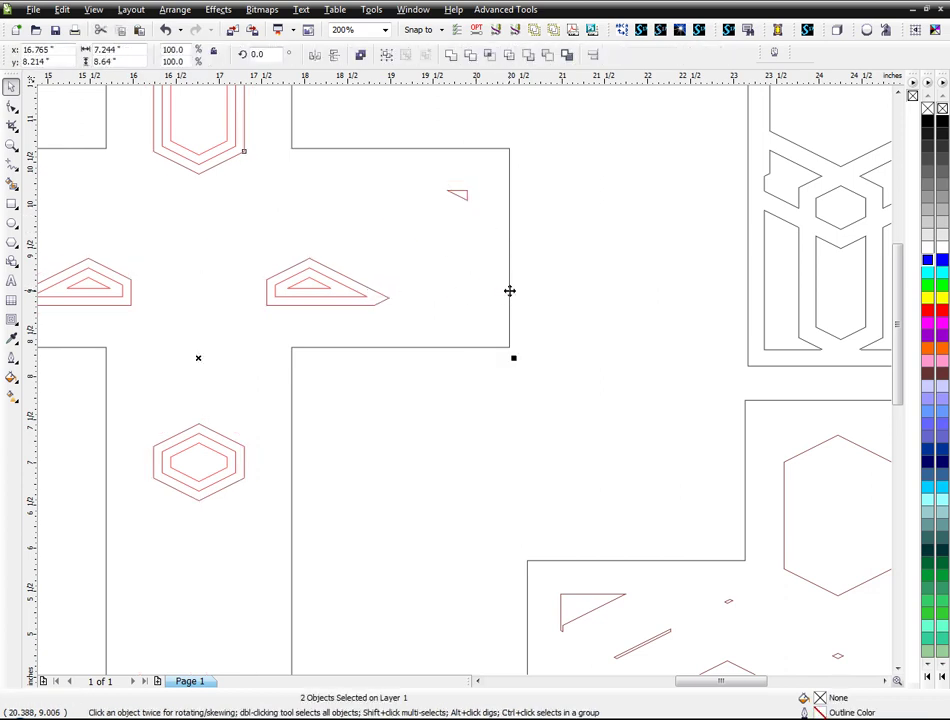
{"action": "key", "text": "F3"}
{"action": "key", "text": "F3"}
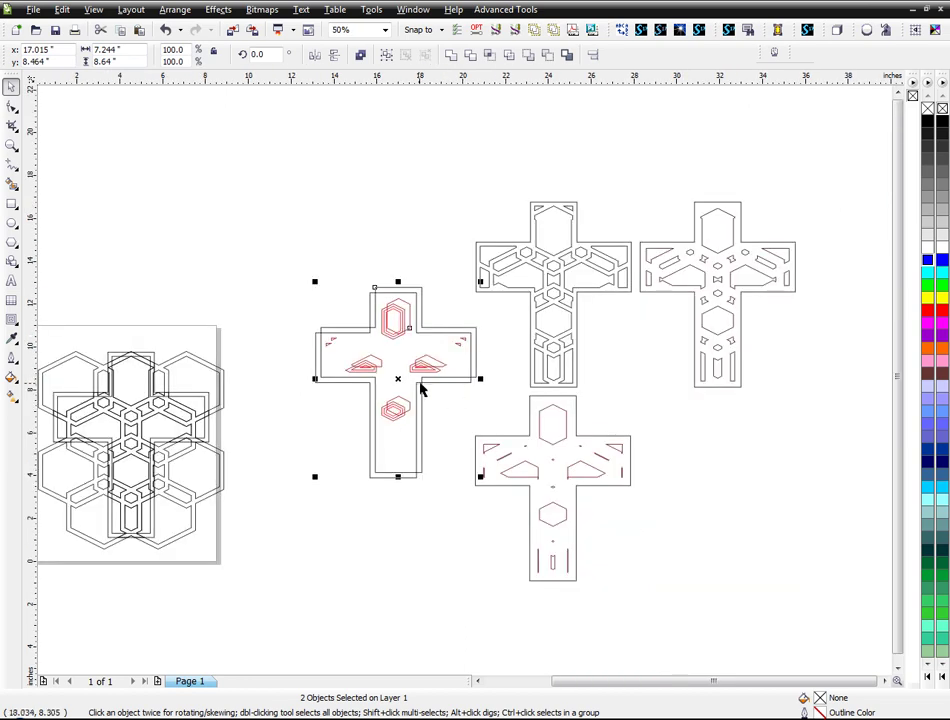
{"action": "left_click_drag", "start_coordinate": [400, 381], "coordinate": [722, 485]}
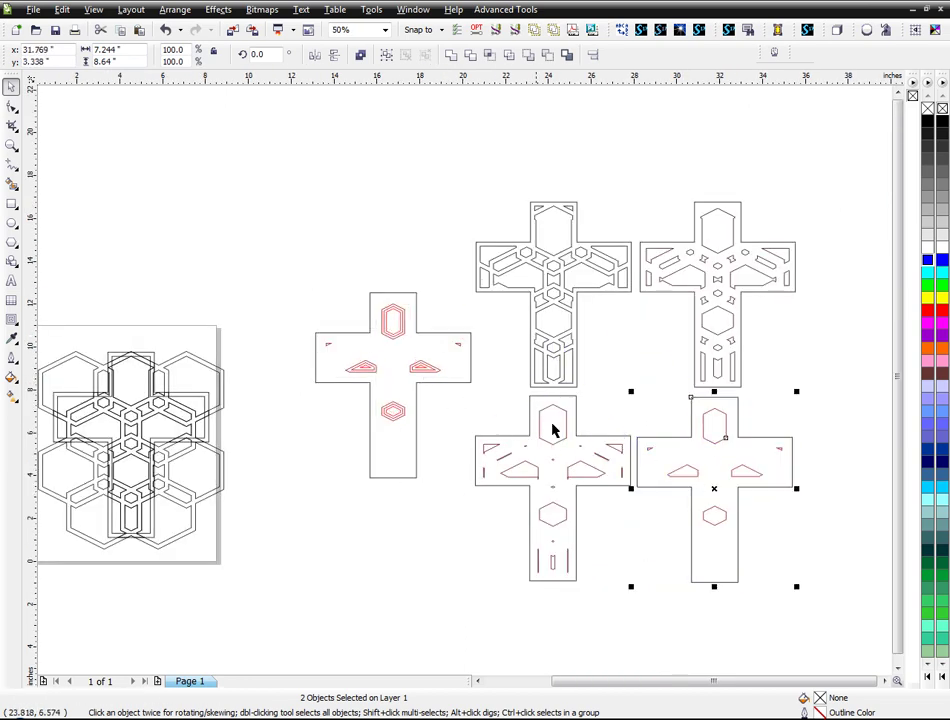
- Delete the third contour level from the original cross
{"action": "left_click", "coordinate": [465, 395]}
{"action": "scroll", "coordinate": [465, 395], "scroll_direction": "up", "scroll_amount": 2}
{"action": "left_click", "coordinate": [425, 340]}
{"action": "key", "text": "Delete"}
- Duplicate the fourth contour level with the cross outline, and place the copy to the right of the copied crosses
{"action": "left_click", "coordinate": [404, 342]}
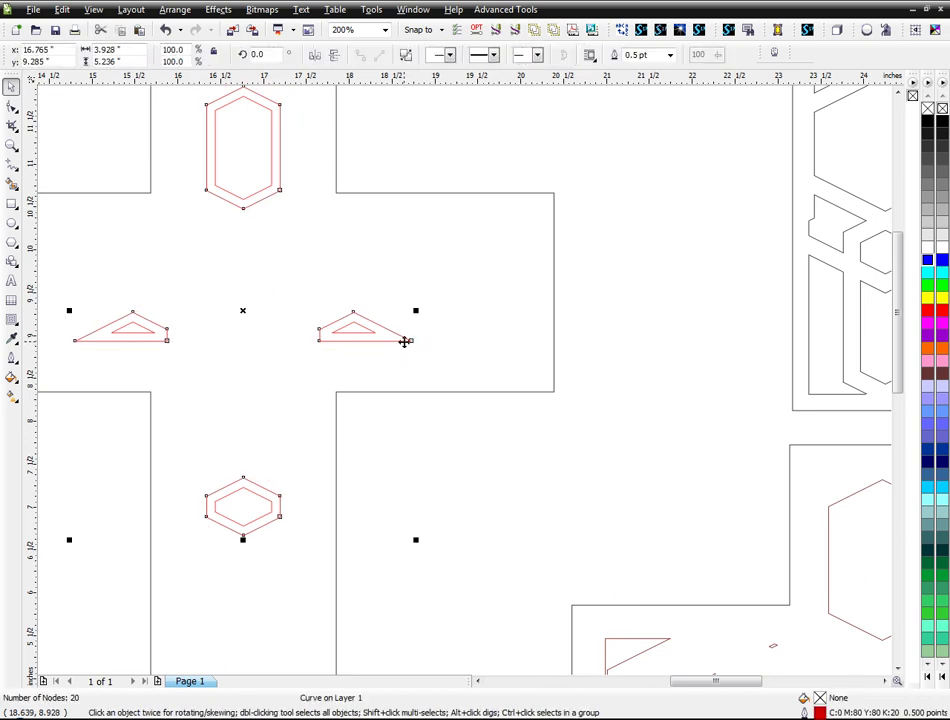
{"action": "left_click", "coordinate": [447, 391], "text": "shift"}
{"action": "scroll", "coordinate": [447, 390], "scroll_direction": "down", "scroll_amount": 2}
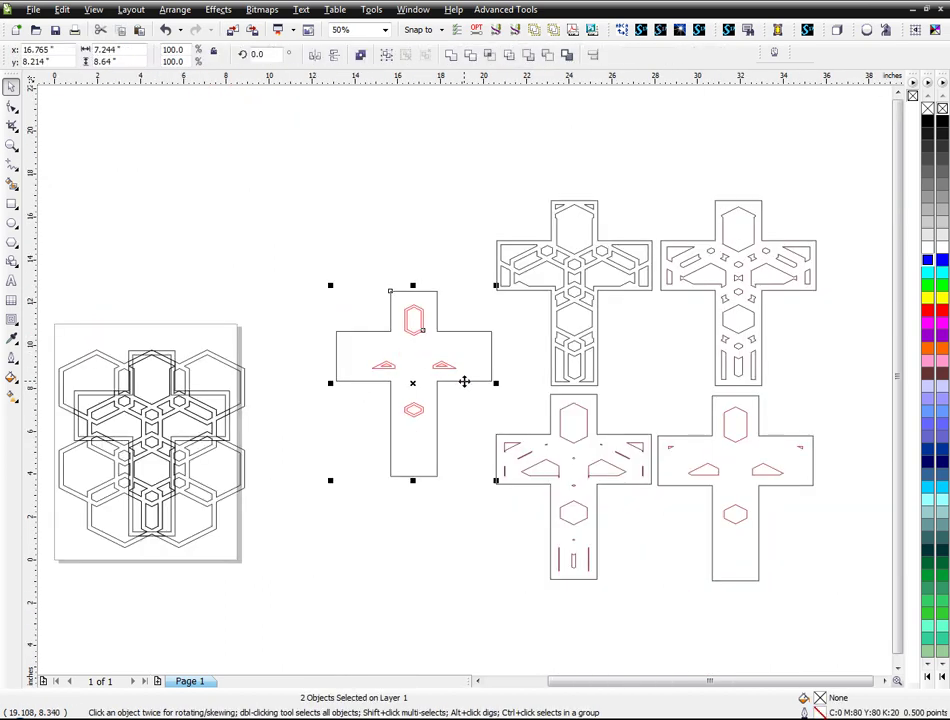
{"action": "left_click_drag", "start_coordinate": [425, 391], "coordinate": [848, 381]}
{"action": "left_click", "coordinate": [467, 392]}
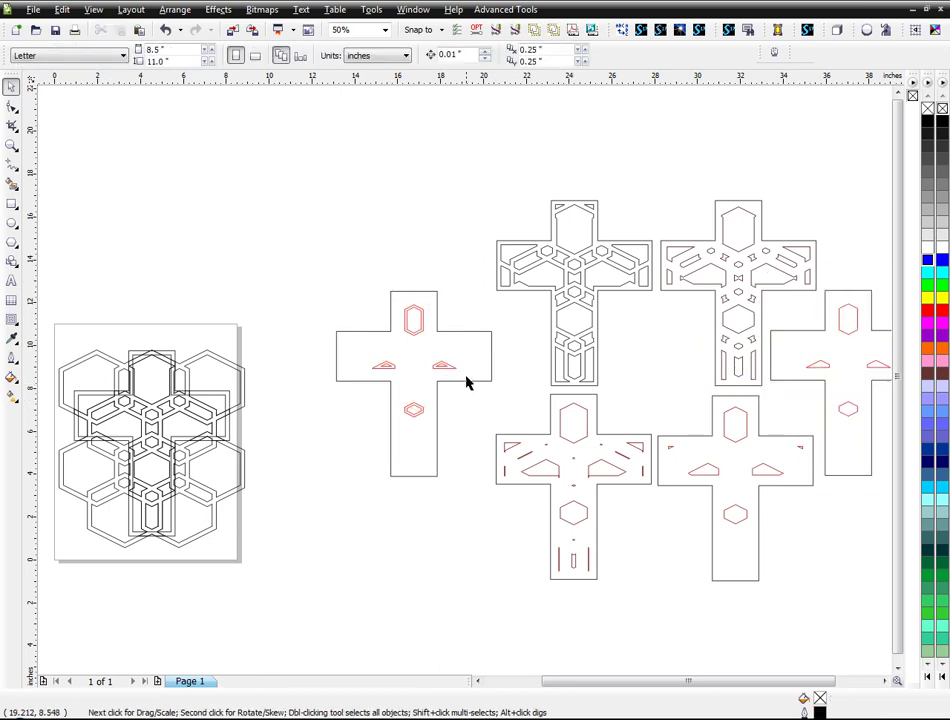
- Delete the fourth contour level from the original cross
{"action": "scroll", "coordinate": [458, 368], "scroll_direction": "up", "scroll_amount": 1}
{"action": "left_click", "coordinate": [441, 370]}
{"action": "left_click", "coordinate": [447, 402]}
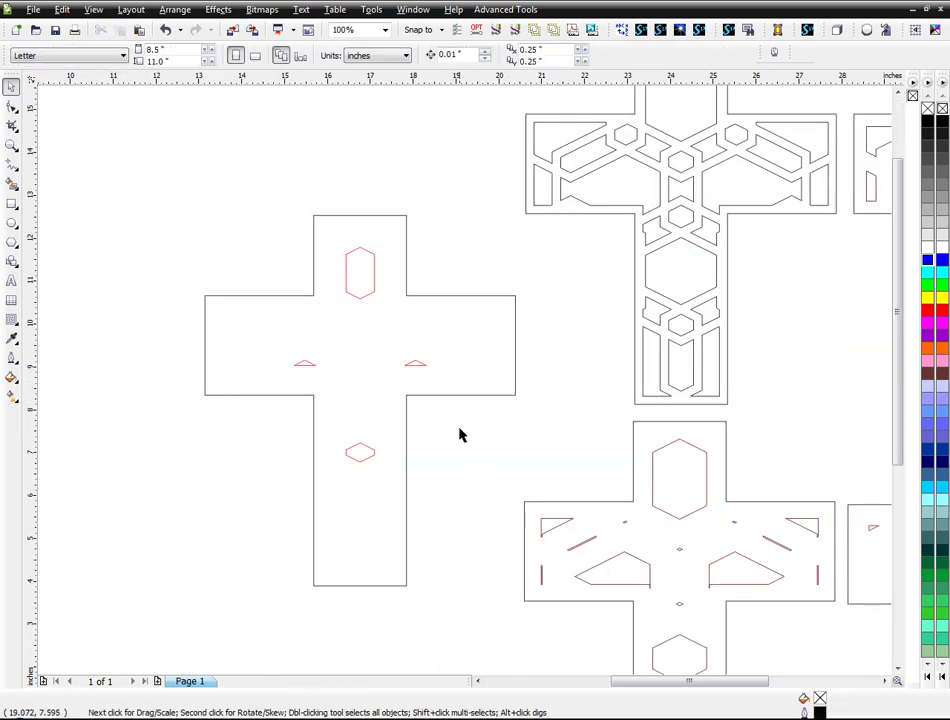
- Duplicate the innermost red contour level with the cross outline, and place the copy right of and below the fourth-level cross
{"action": "left_click", "coordinate": [413, 368]}
{"action": "left_click", "coordinate": [471, 392], "text": "shift"}
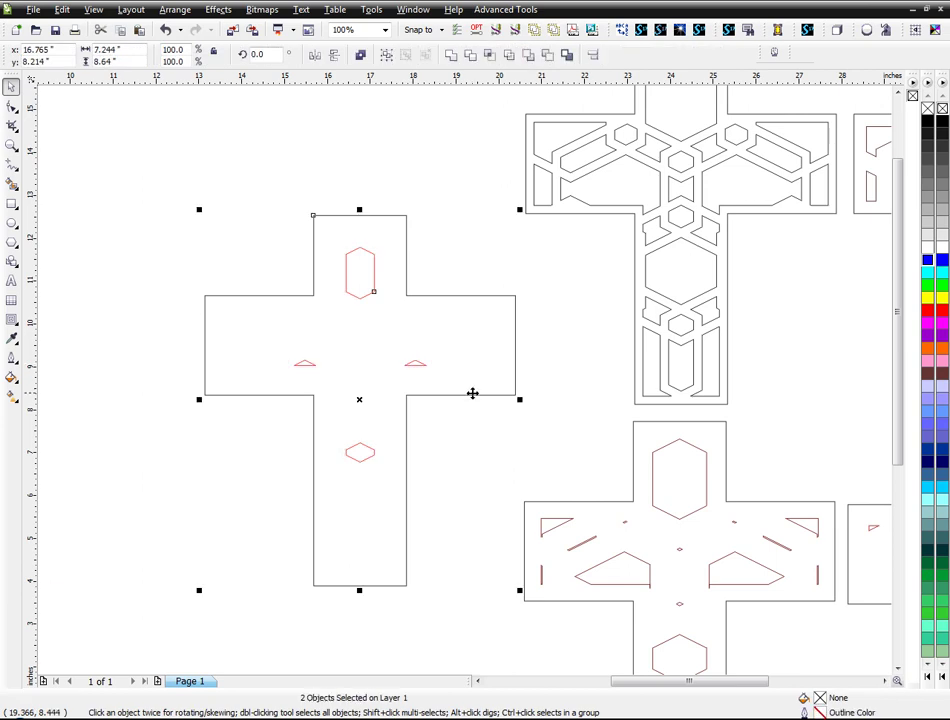
{"action": "scroll", "coordinate": [471, 390], "scroll_direction": "down", "scroll_amount": 2}
{"action": "left_click_drag", "start_coordinate": [433, 376], "coordinate": [719, 427]}
- Delete the innermost red contour level from the original cross, keeping only its plain outline
{"action": "left_click_drag", "start_coordinate": [383, 318], "coordinate": [479, 413]}
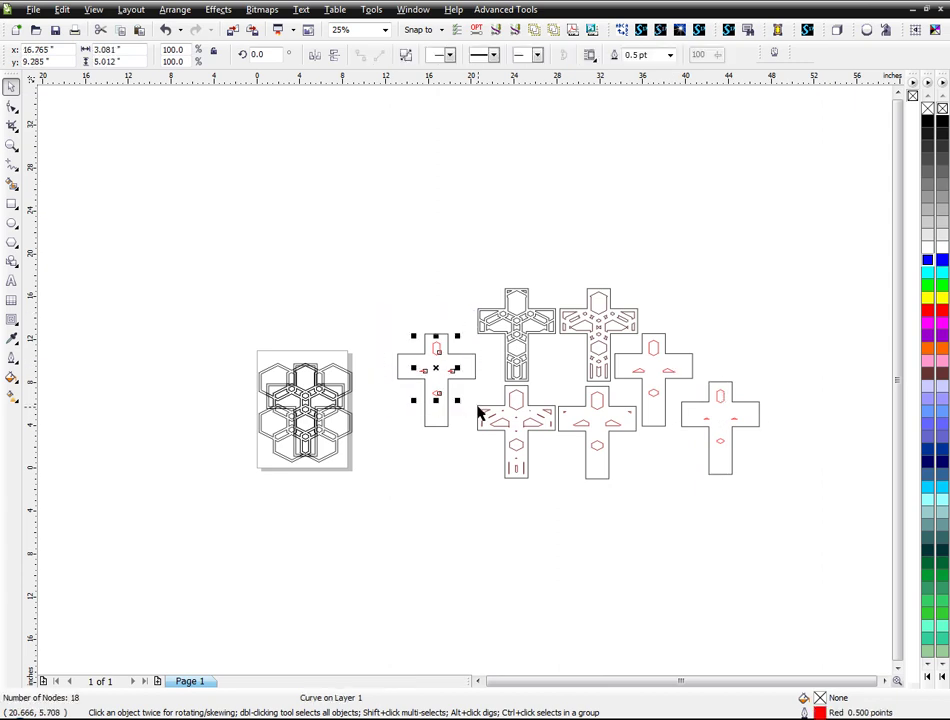
{"action": "scroll", "coordinate": [479, 413], "scroll_direction": "up", "scroll_amount": 1}
{"action": "key", "text": "Delete"}
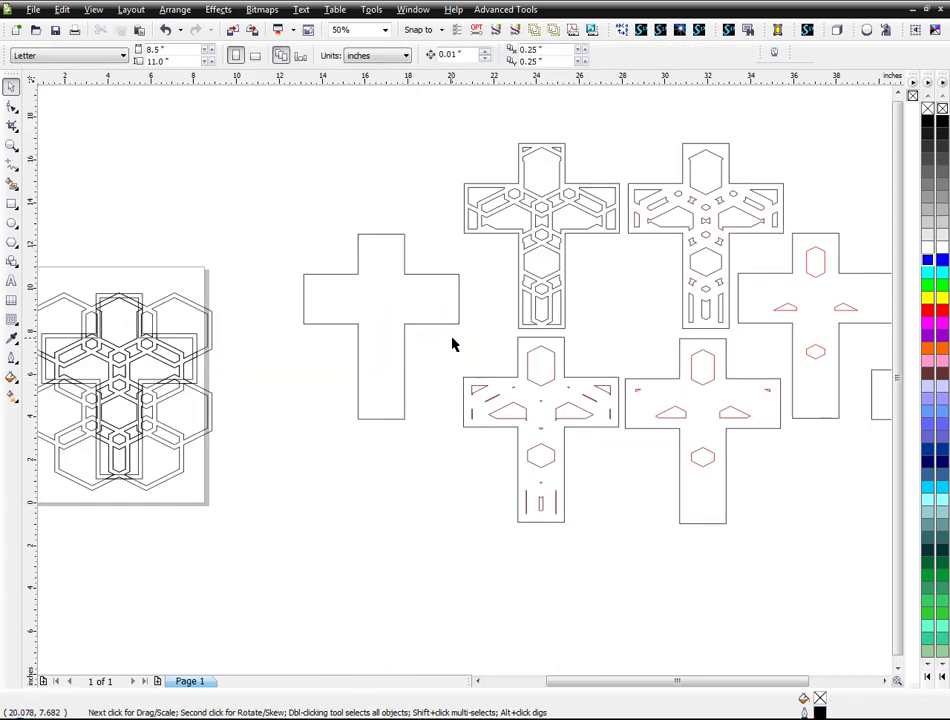
{"action": "scroll", "coordinate": [452, 345], "scroll_direction": "down", "scroll_amount": 1}
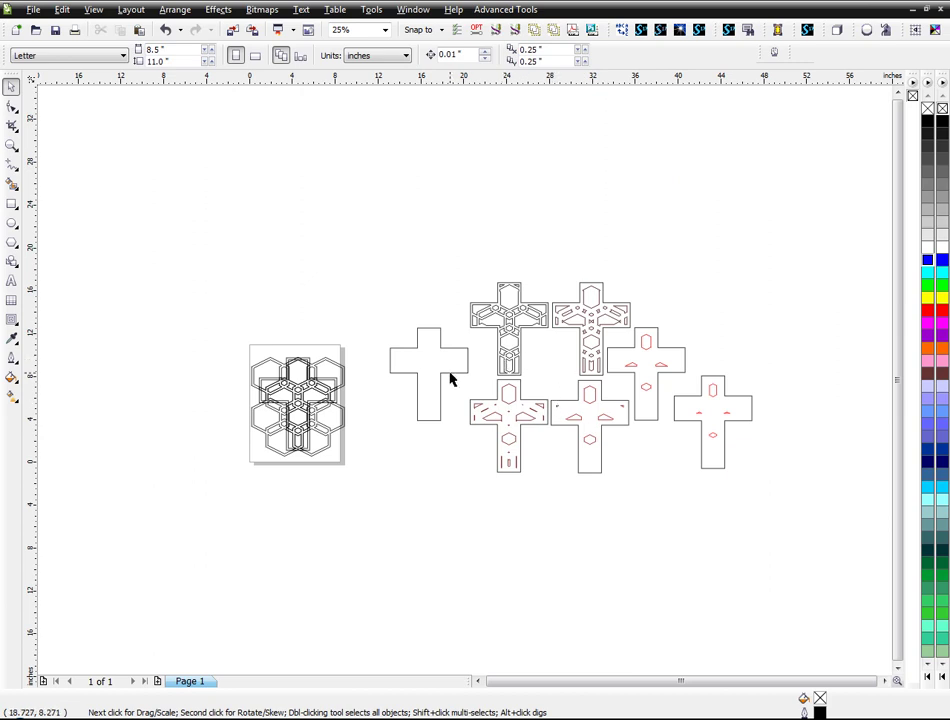
{"action": "left_click", "coordinate": [449, 379]}
{"action": "left_click", "coordinate": [446, 450]}
{"action": "left_click", "coordinate": [460, 376]}
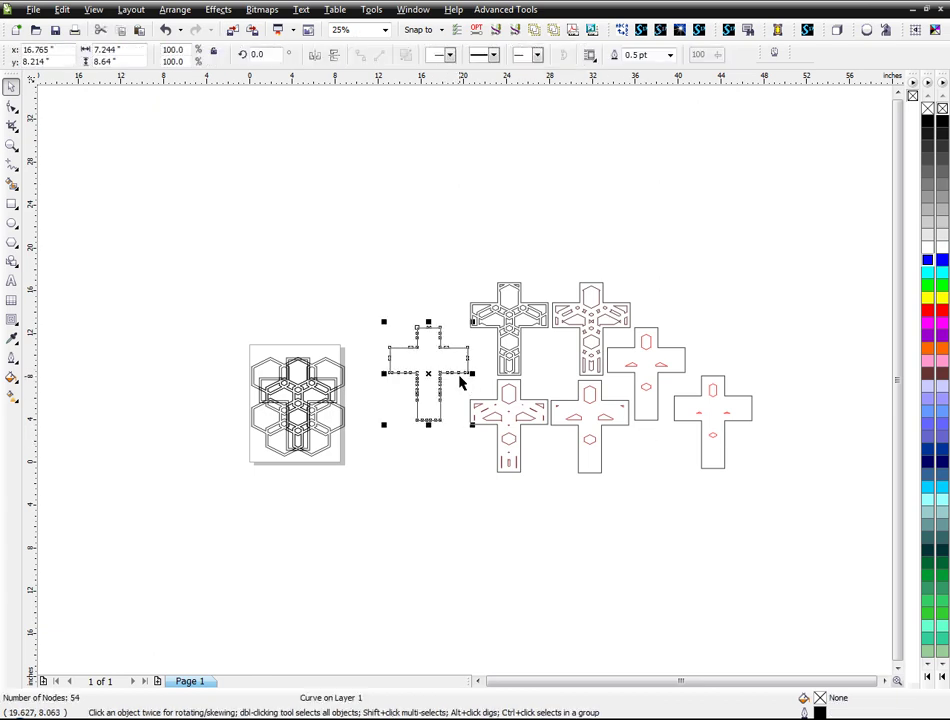
{"action": "left_click_drag", "start_coordinate": [452, 248], "coordinate": [806, 530]}
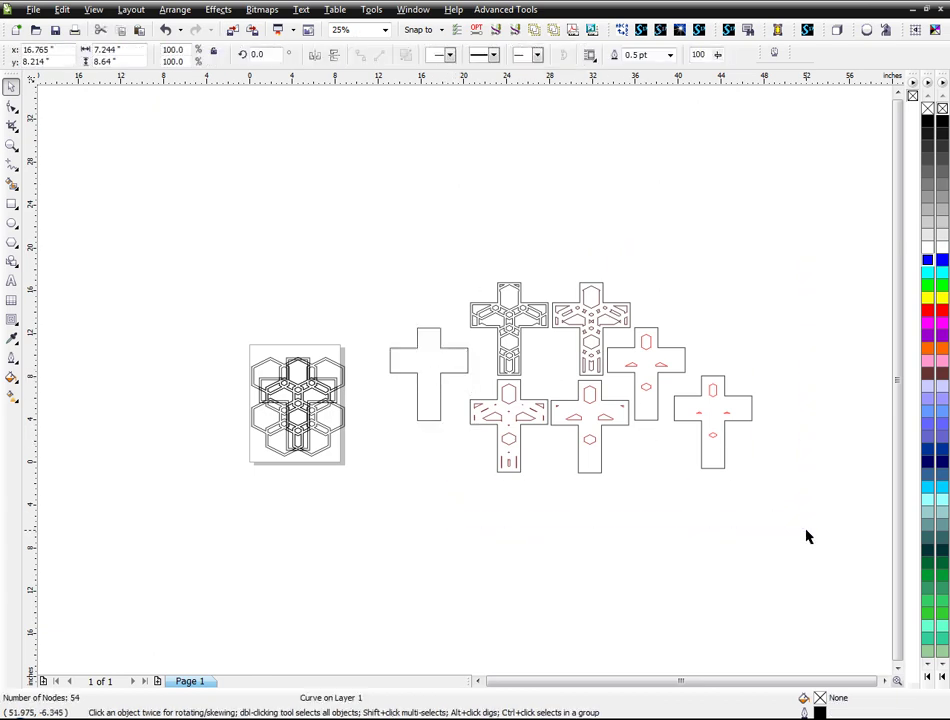
{"action": "scroll", "coordinate": [466, 386], "scroll_direction": "down", "scroll_amount": 1}
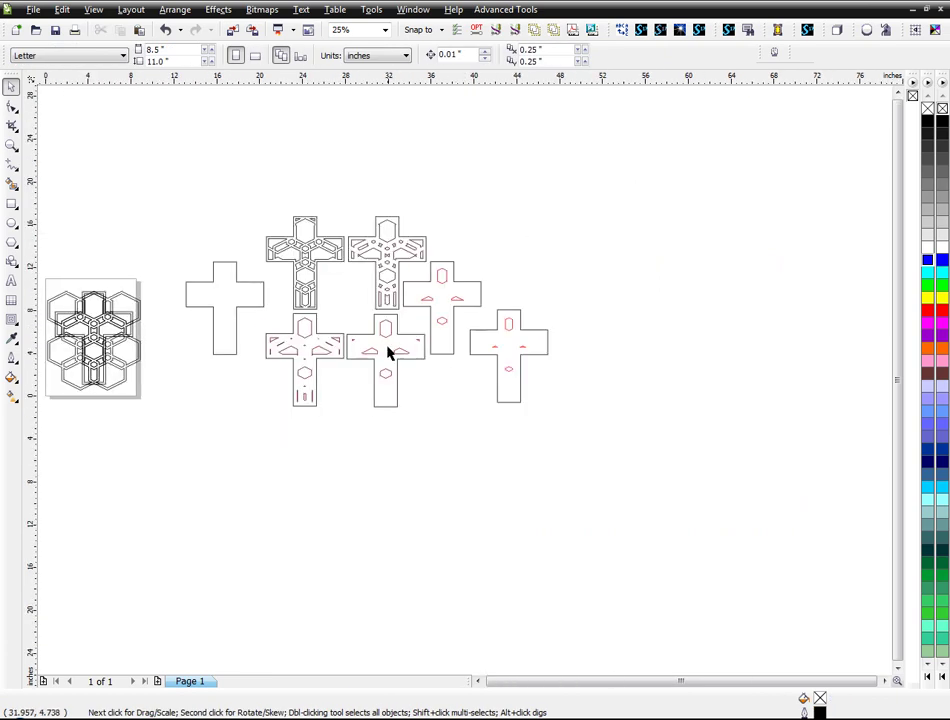
{"action": "scroll", "coordinate": [384, 340], "scroll_direction": "up", "scroll_amount": 1}
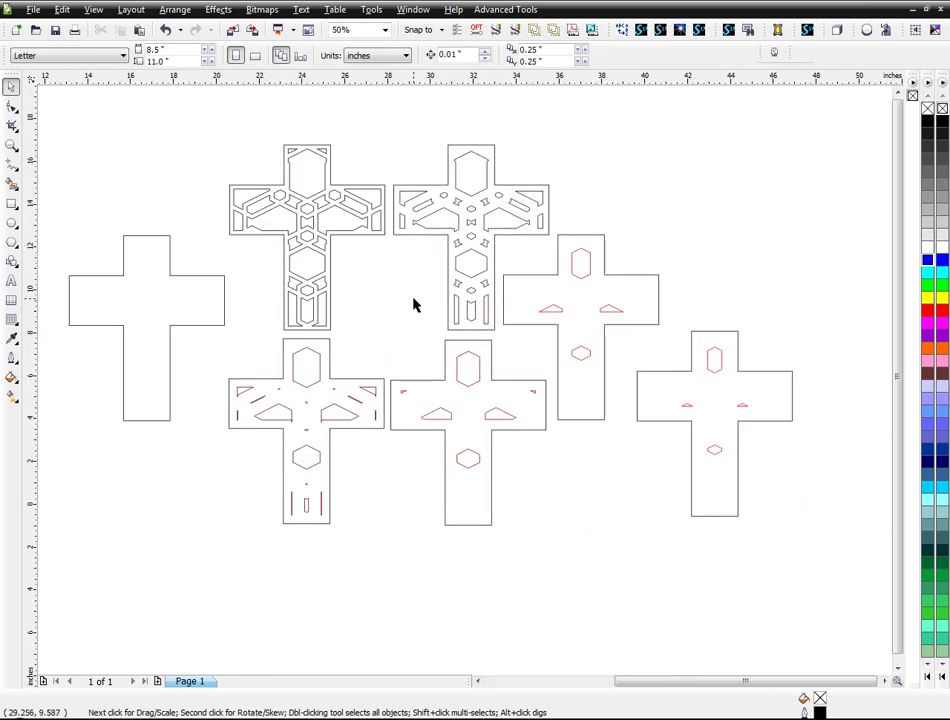
{"action": "left_click", "coordinate": [370, 237]}
{"action": "left_click", "coordinate": [371, 248]}
{"action": "left_click", "coordinate": [356, 240]}
{"action": "left_click_drag", "start_coordinate": [356, 240], "coordinate": [278, 275]}
{"action": "key", "text": "Escape"}
- Combine the outline and honeycomb cutouts of the first copied cross into one curve
{"action": "left_click_drag", "start_coordinate": [193, 112], "coordinate": [392, 340]}
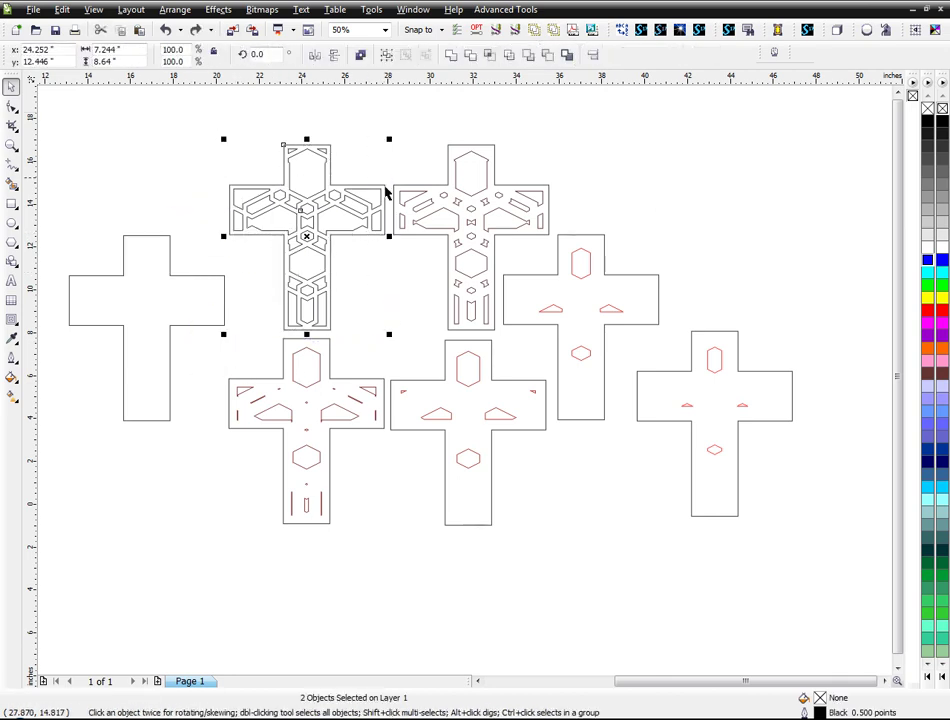
{"action": "left_click", "coordinate": [360, 55]}
{"action": "left_click_drag", "start_coordinate": [376, 118], "coordinate": [536, 365]}
{"action": "left_click", "coordinate": [536, 365]}
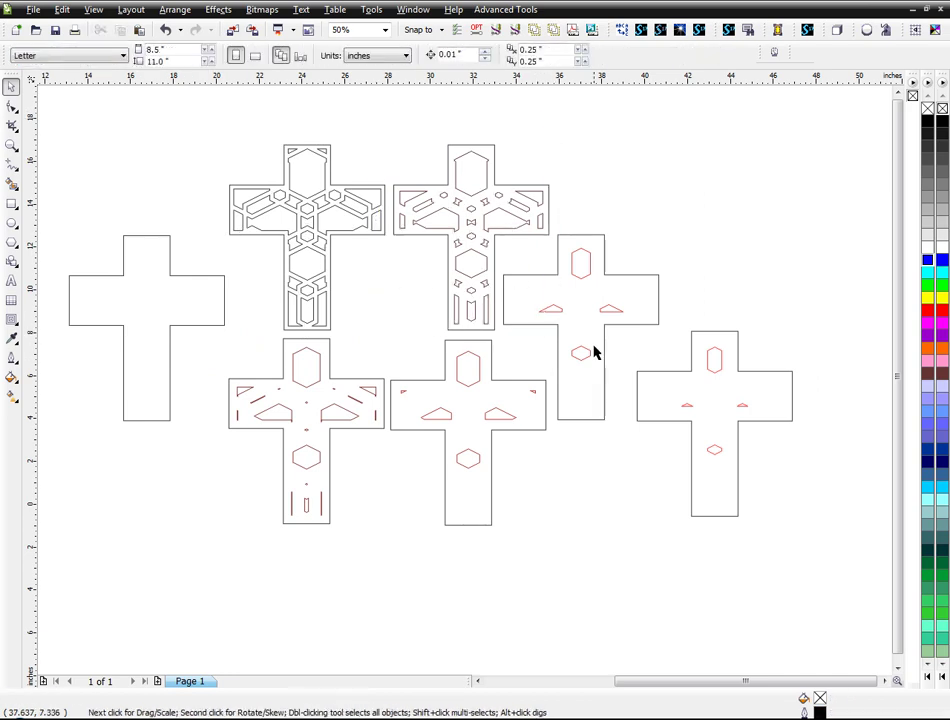
- Combine the fourth-level cross outline with its contours, and move it above the innermost-level cross
{"action": "left_click", "coordinate": [605, 346]}
{"action": "left_click", "coordinate": [613, 311], "text": "shift"}
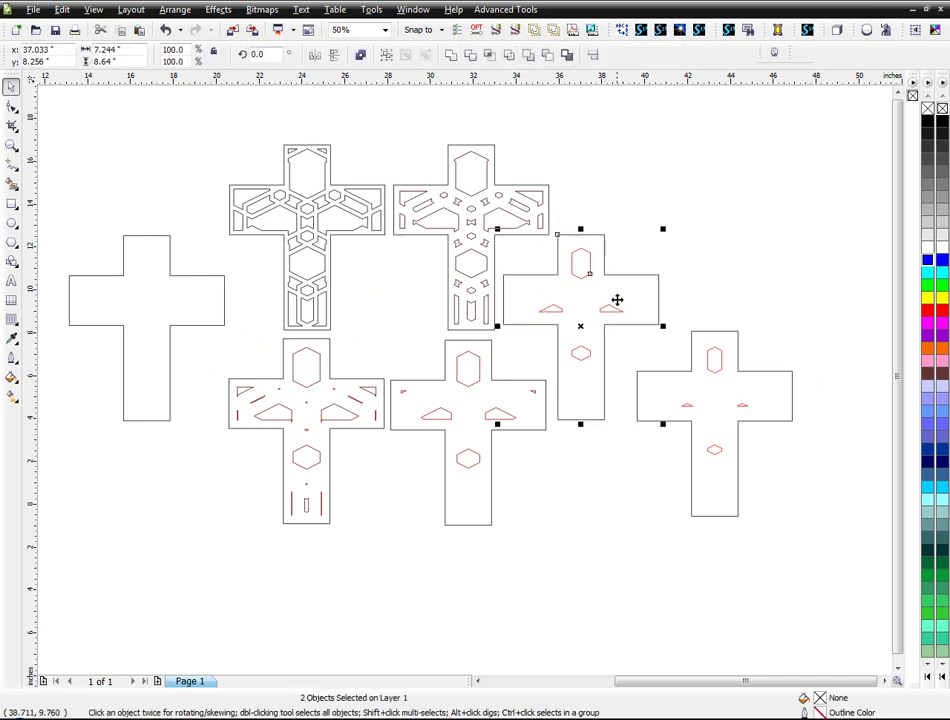
{"action": "left_click", "coordinate": [361, 56]}
{"action": "left_click_drag", "start_coordinate": [581, 329], "coordinate": [705, 231]}
- Combine the outline with its inner contours in the second upper-row cross and in the cross below the first copy
{"action": "left_click", "coordinate": [518, 233]}
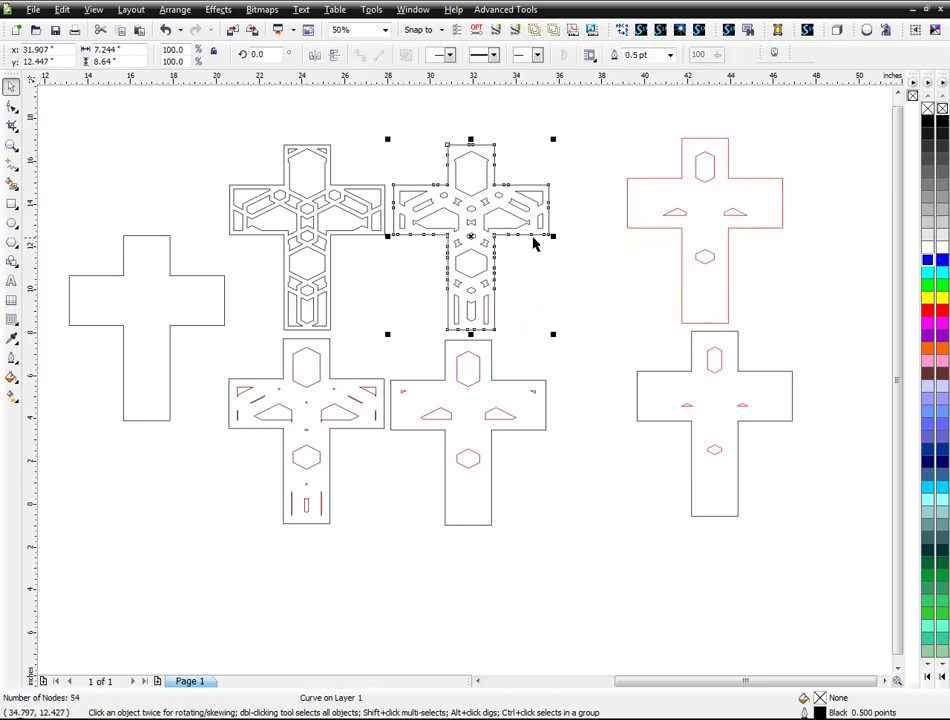
{"action": "left_click", "coordinate": [598, 329]}
{"action": "left_click_drag", "start_coordinate": [609, 343], "coordinate": [380, 128]}
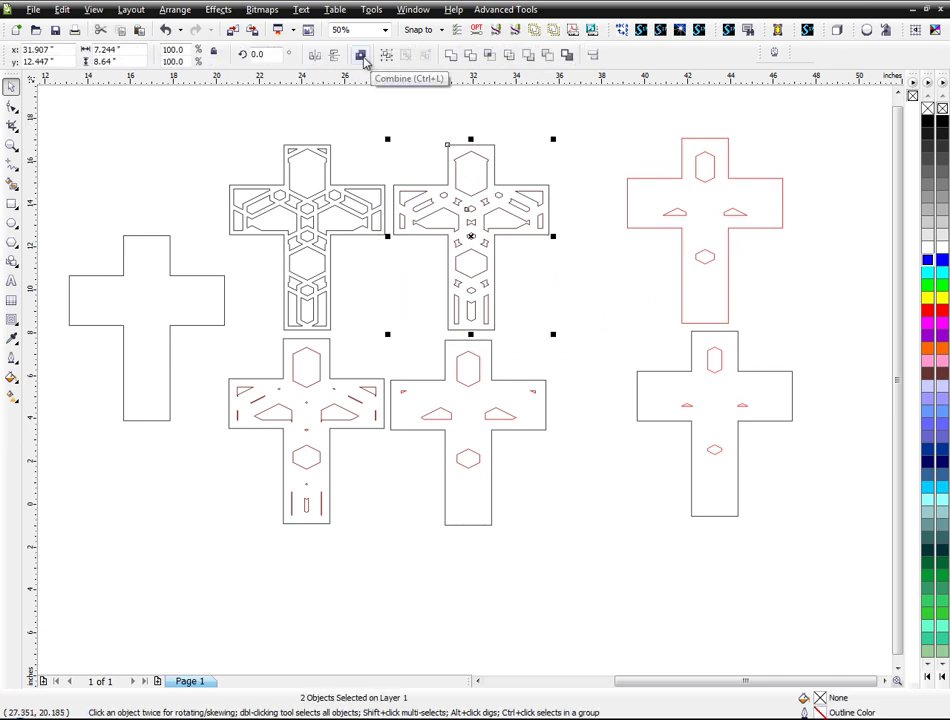
{"action": "left_click", "coordinate": [361, 56]}
{"action": "left_click", "coordinate": [208, 340]}
{"action": "left_click_drag", "start_coordinate": [208, 340], "coordinate": [390, 540]}
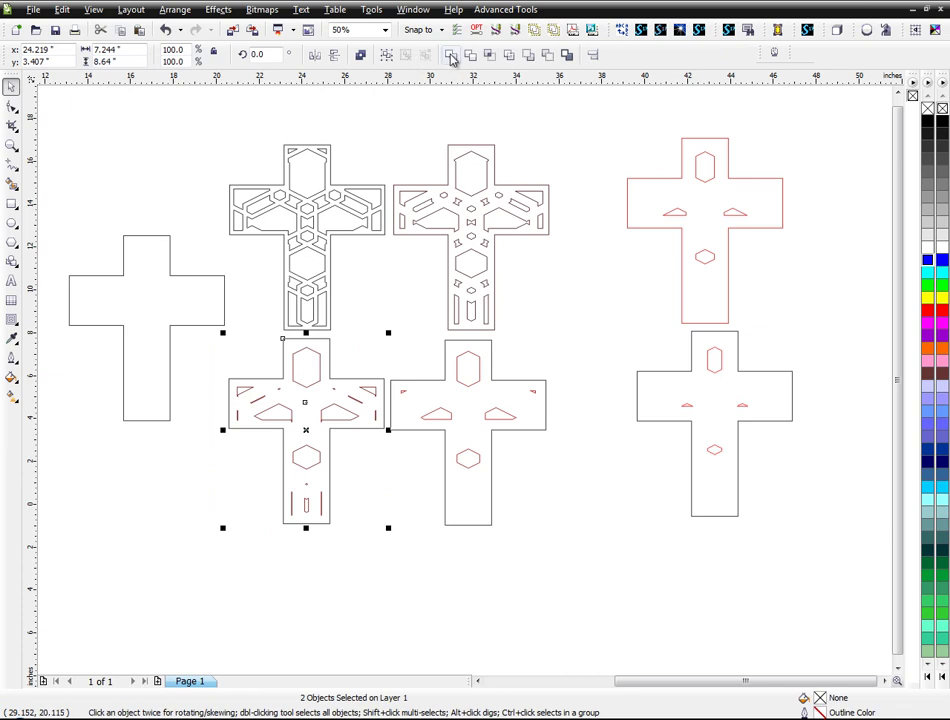
{"action": "left_click", "coordinate": [361, 56]}
- Combine the outline with its inner contours in the ruby red level cross and in the innermost-level cross
{"action": "left_click", "coordinate": [615, 556]}
{"action": "left_click_drag", "start_coordinate": [615, 556], "coordinate": [380, 330]}
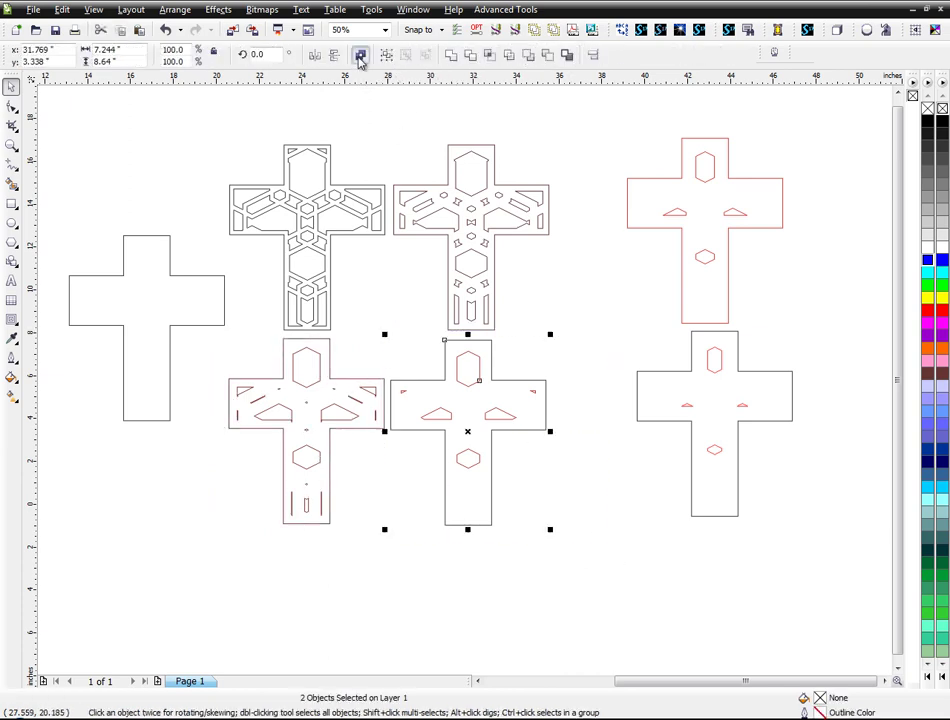
{"action": "left_click", "coordinate": [361, 56]}
{"action": "left_click_drag", "start_coordinate": [776, 558], "coordinate": [621, 322]}
{"action": "left_click", "coordinate": [361, 57]}
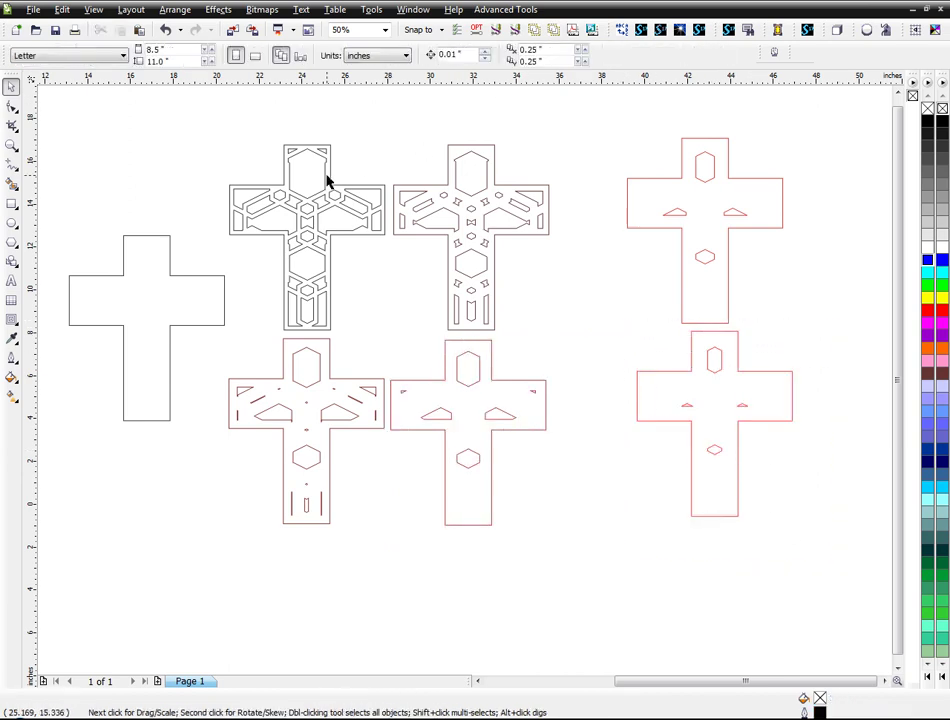
- Fill the three combined crosses of the upper row with blue
{"action": "left_click", "coordinate": [329, 182]}
{"action": "left_click", "coordinate": [926, 262]}
{"action": "left_click", "coordinate": [558, 237]}
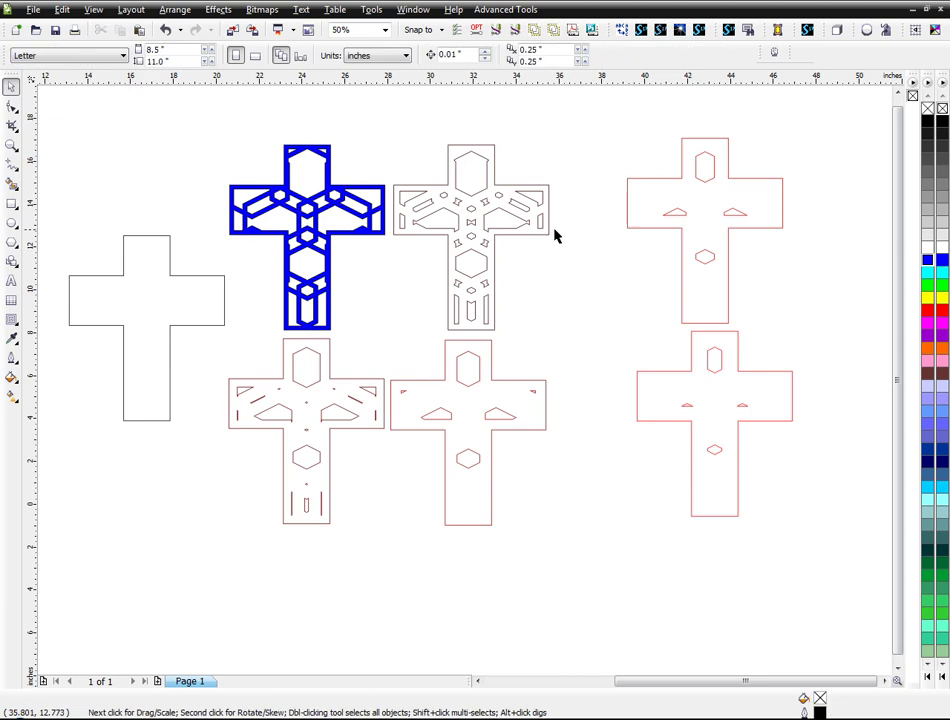
{"action": "left_click", "coordinate": [548, 233]}
{"action": "left_click", "coordinate": [926, 262]}
{"action": "left_click", "coordinate": [682, 250]}
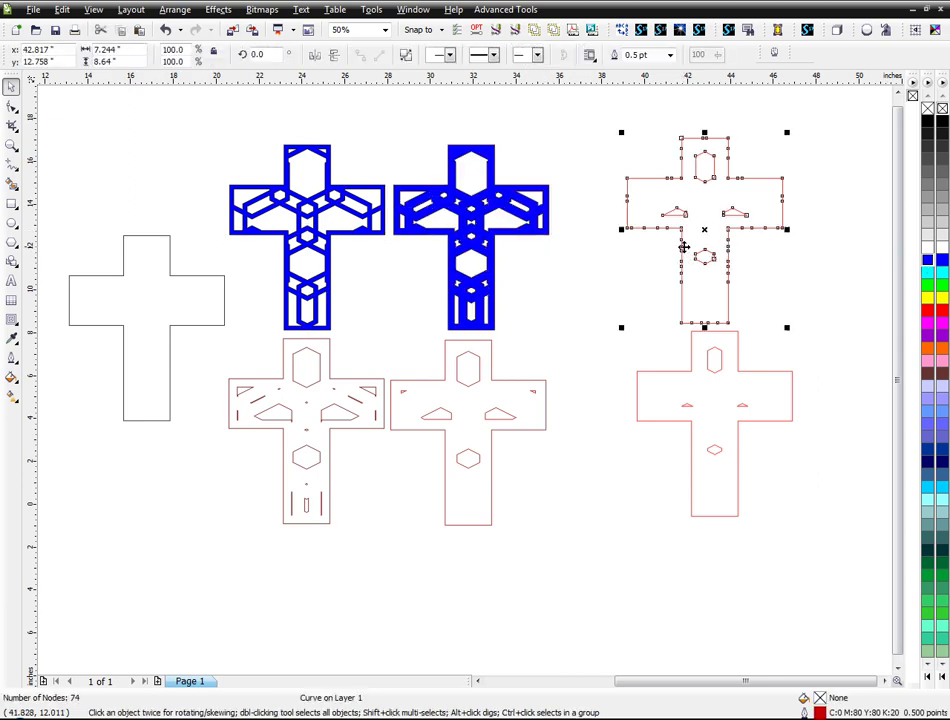
{"action": "left_click", "coordinate": [927, 262]}
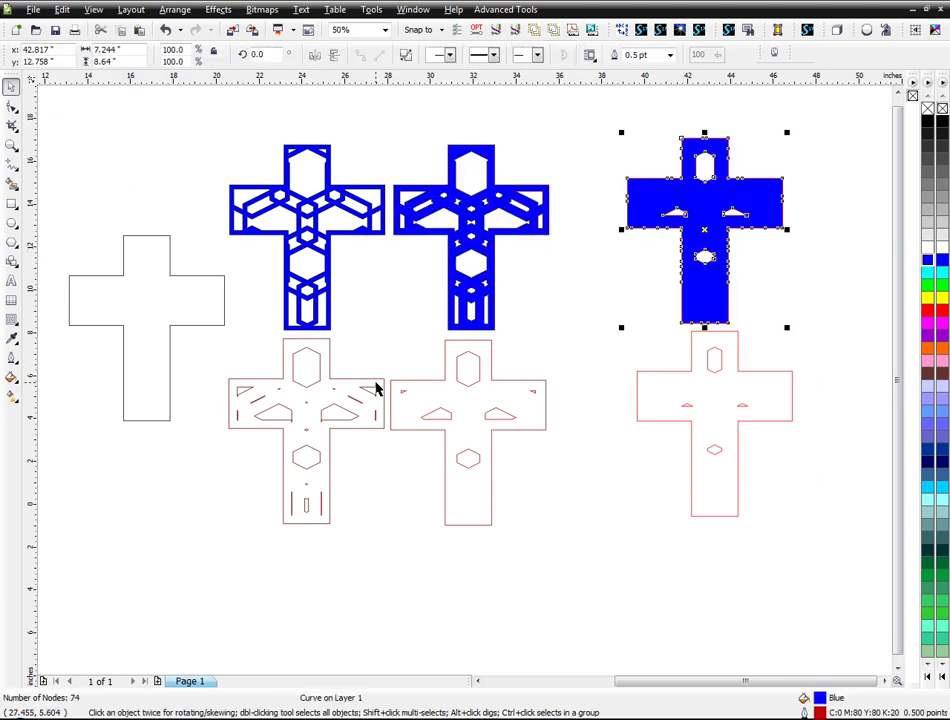
- Fill the three combined crosses of the lower row with blue
{"action": "left_click", "coordinate": [384, 386]}
{"action": "left_click", "coordinate": [927, 262]}
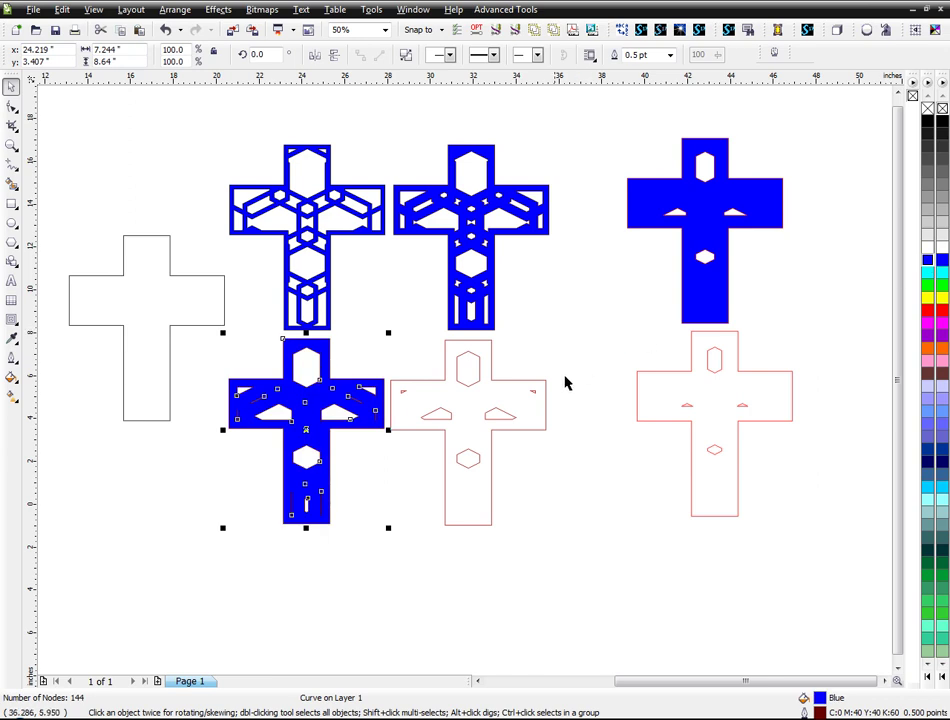
{"action": "left_click", "coordinate": [522, 381]}
{"action": "left_click", "coordinate": [927, 262]}
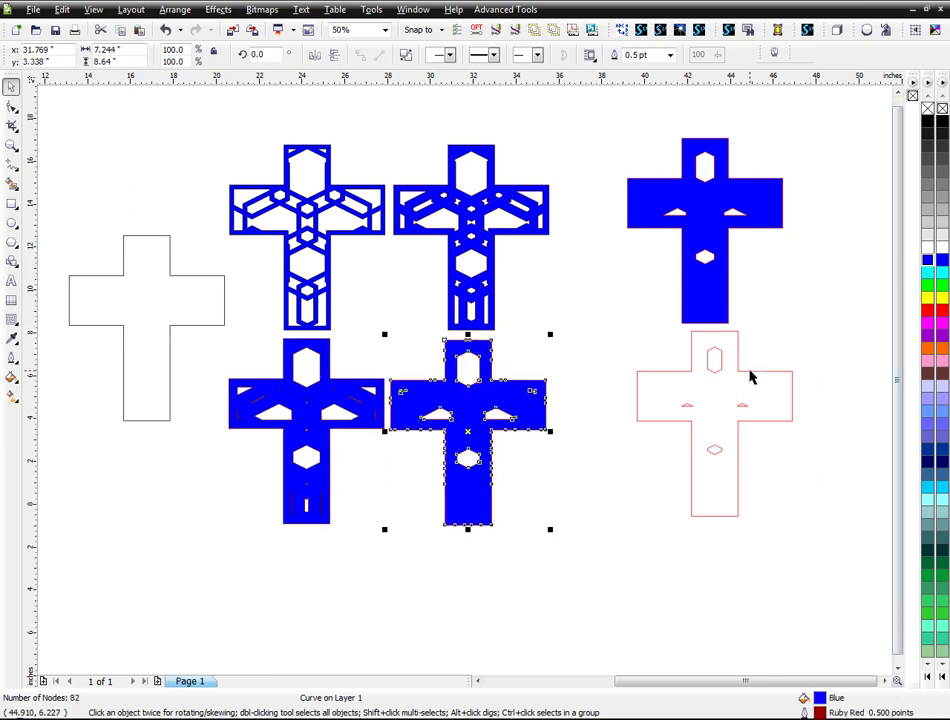
{"action": "left_click", "coordinate": [751, 372]}
{"action": "left_click", "coordinate": [927, 262]}
{"action": "left_click", "coordinate": [257, 325]}
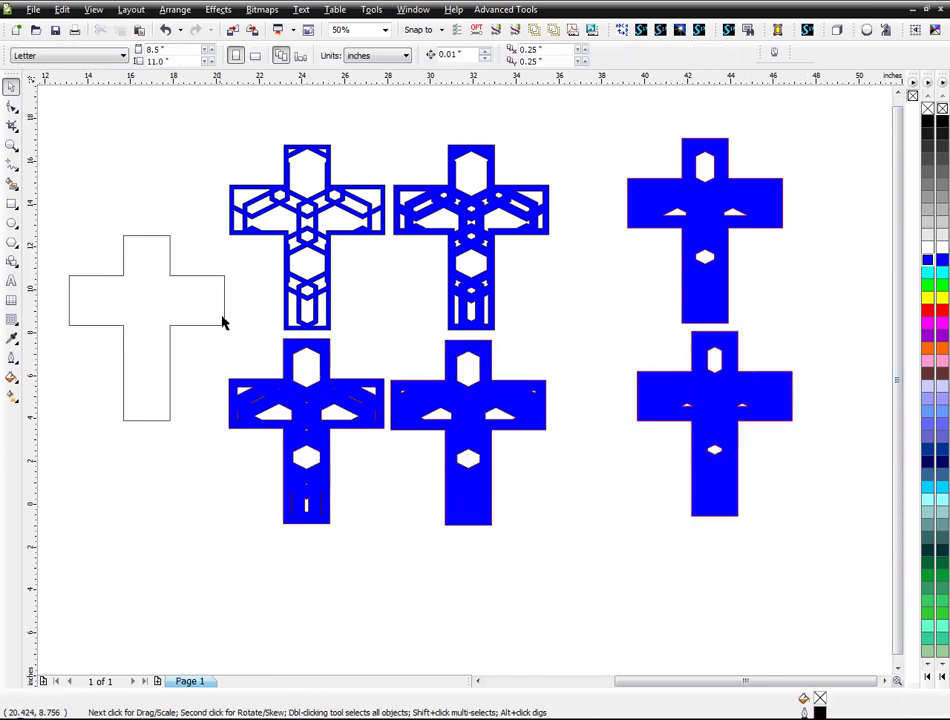
- Fill the plain original cross outline with blue as the solid backing layer
{"action": "left_click", "coordinate": [210, 326]}
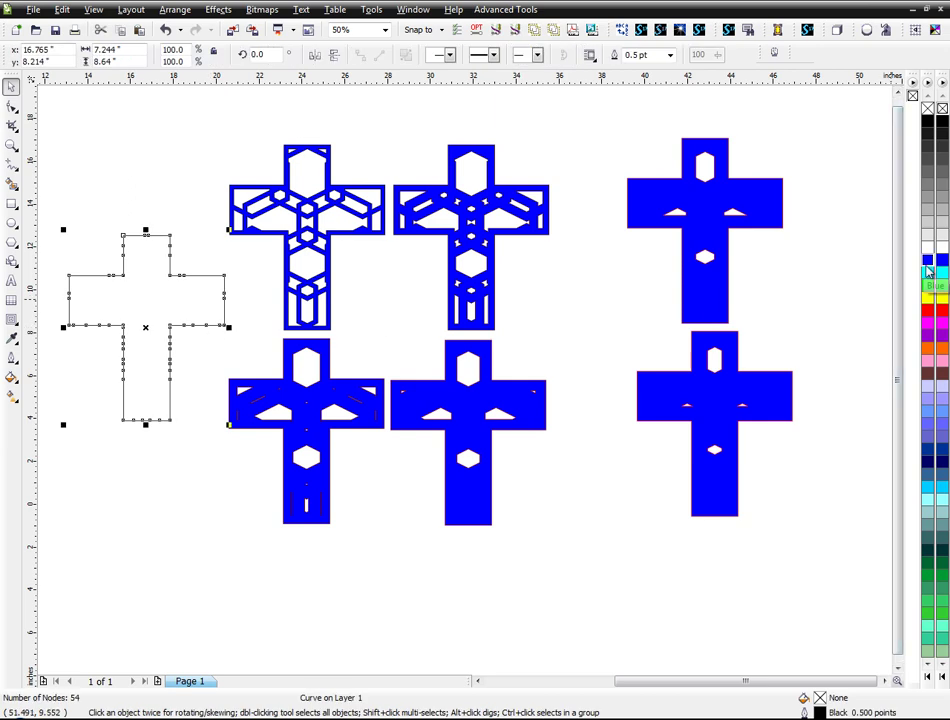
{"action": "left_click", "coordinate": [927, 262]}
{"action": "left_click", "coordinate": [781, 323]}
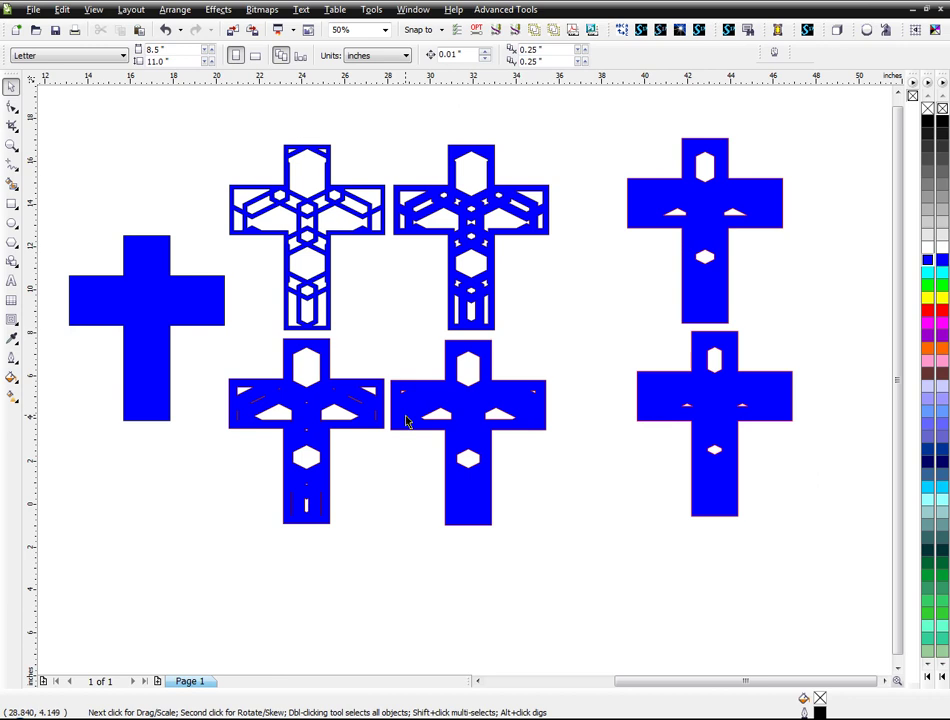
{"action": "left_click", "coordinate": [350, 392]}
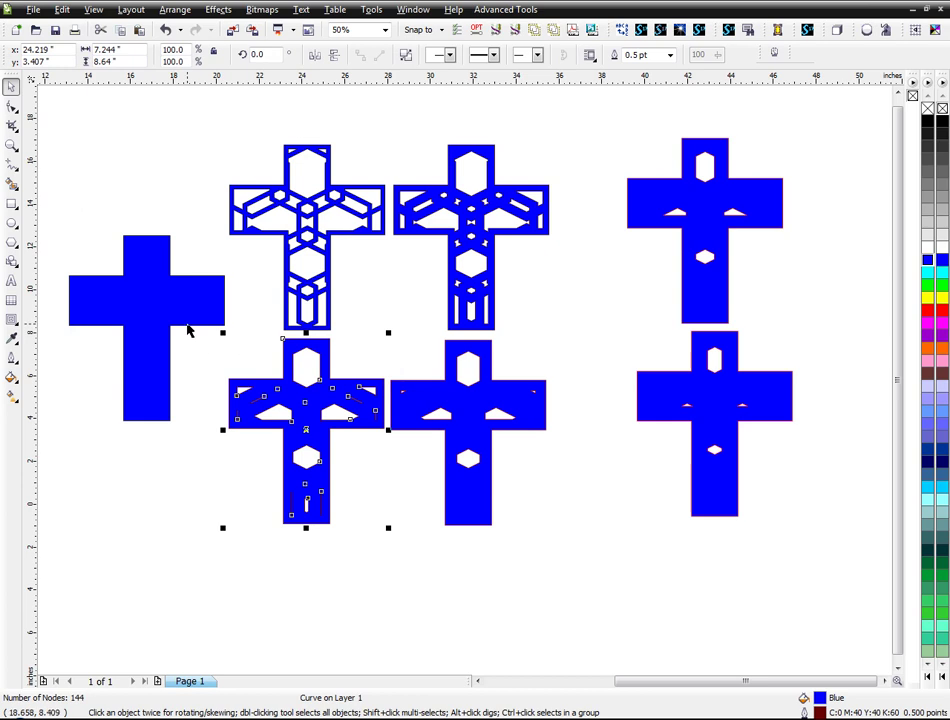
{"action": "left_click", "coordinate": [702, 420]}
{"action": "left_click", "coordinate": [724, 271]}
{"action": "left_click", "coordinate": [568, 500]}
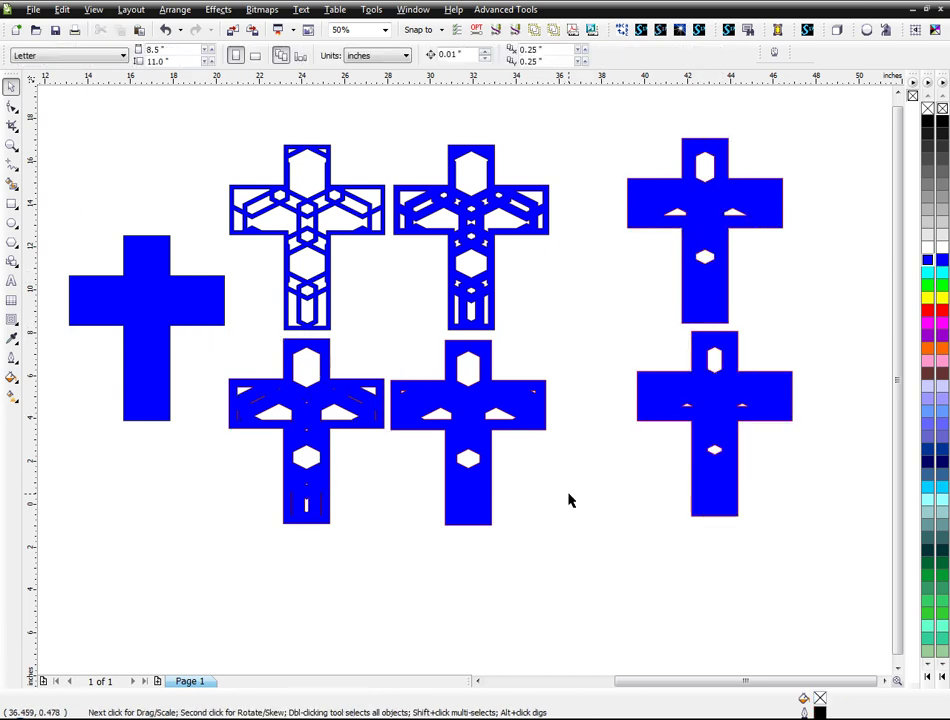
- Draw a circle about 5.85 inches across beside the page with the honeycomb pattern
{"action": "scroll", "coordinate": [568, 500], "scroll_direction": "down", "scroll_amount": 2}
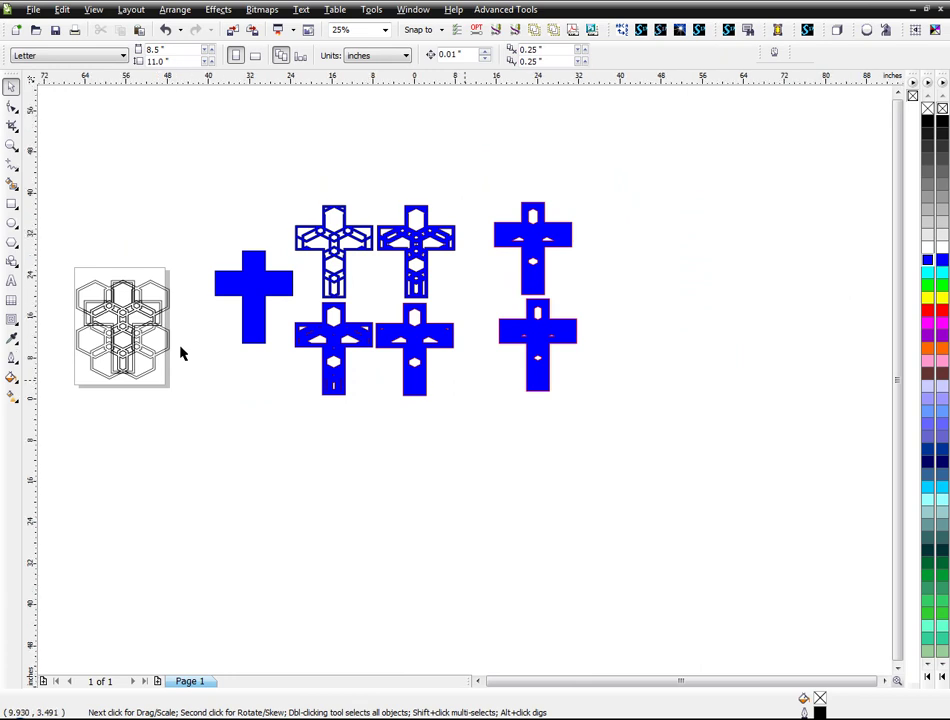
{"action": "scroll", "coordinate": [181, 352], "scroll_direction": "down", "scroll_amount": 1}
{"action": "scroll", "coordinate": [463, 376], "scroll_direction": "up", "scroll_amount": 2}
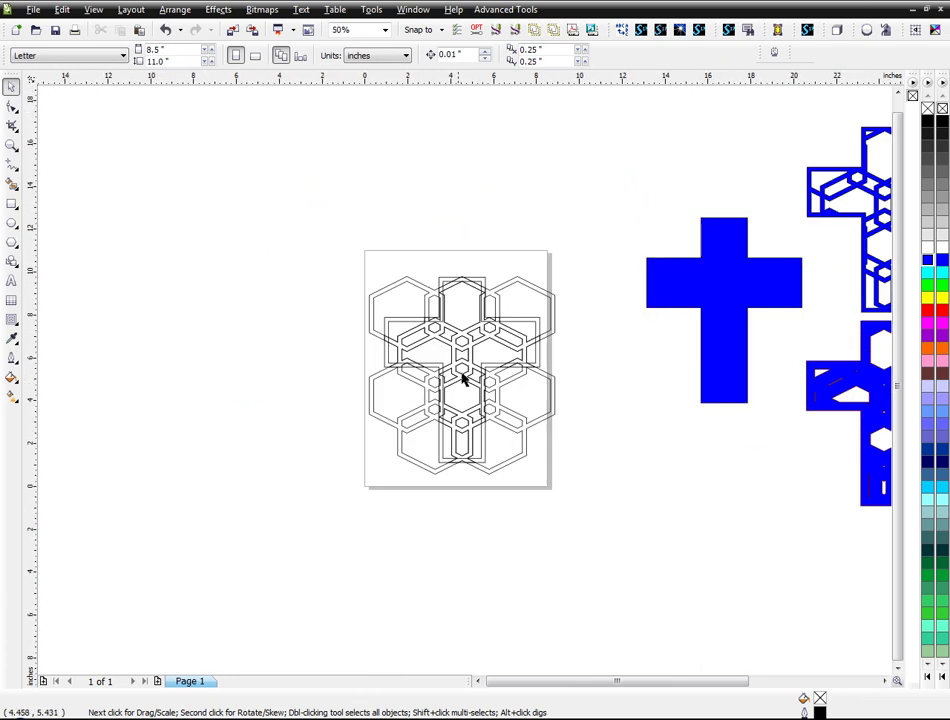
{"action": "left_click", "coordinate": [12, 224]}
{"action": "left_click_drag", "start_coordinate": [151, 278], "coordinate": [251, 402]}
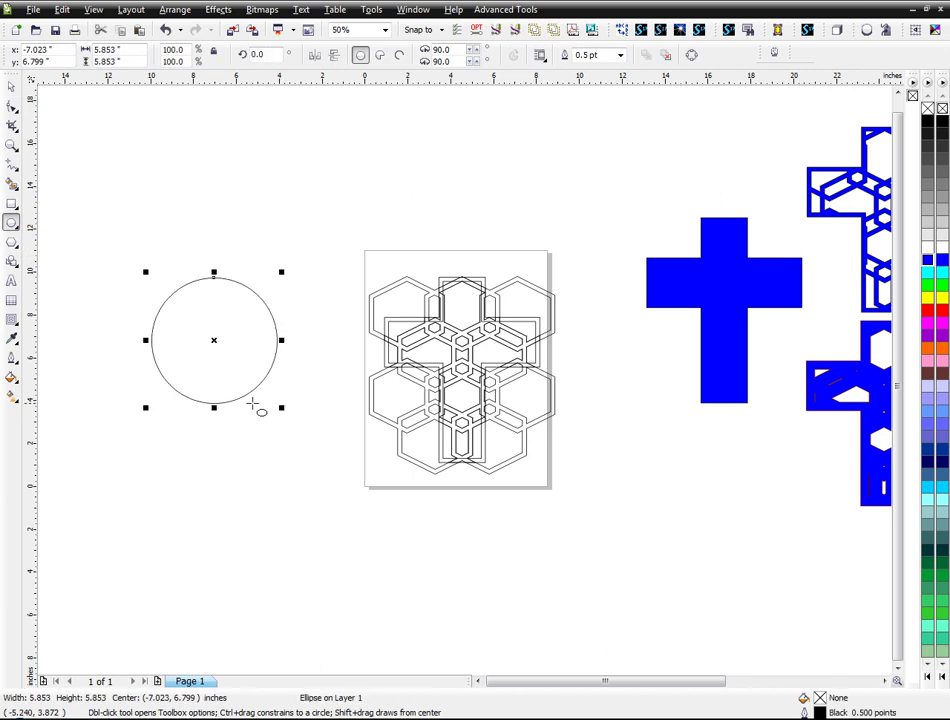
- Draw a rectangle about 4.75 by 4.57 inches above the circle, and deselect it
{"action": "left_click", "coordinate": [12, 204]}
{"action": "left_click_drag", "start_coordinate": [218, 143], "coordinate": [322, 244]}
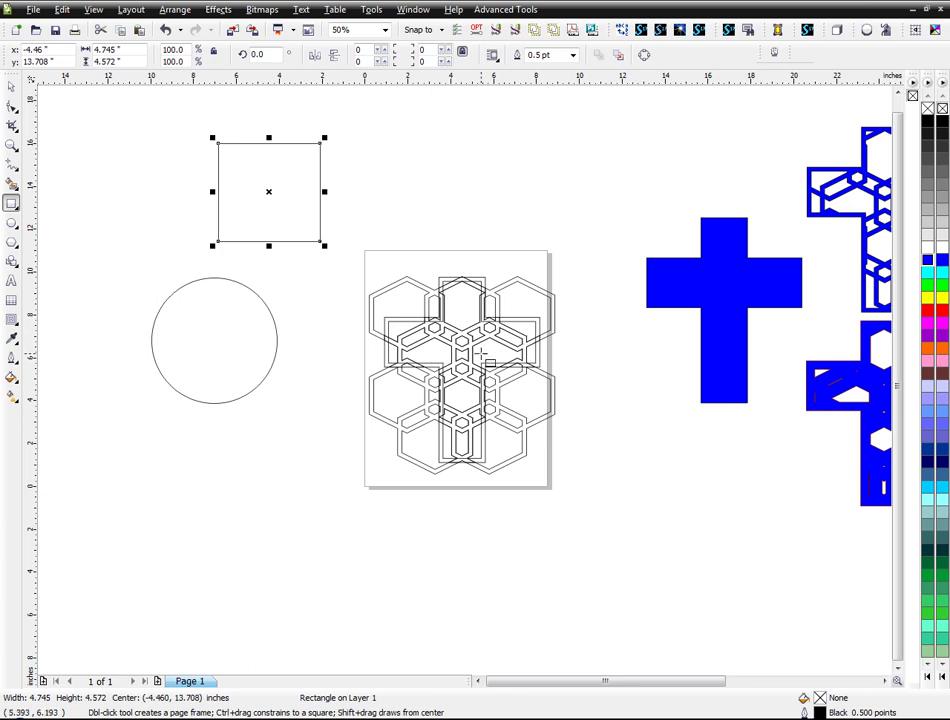
{"action": "left_click", "coordinate": [12, 87]}
{"action": "left_click", "coordinate": [568, 218]}
{"action": "scroll", "coordinate": [466, 390], "scroll_direction": "down", "scroll_amount": 1}
{"action": "scroll", "coordinate": [466, 390], "scroll_direction": "down", "scroll_amount": 1}
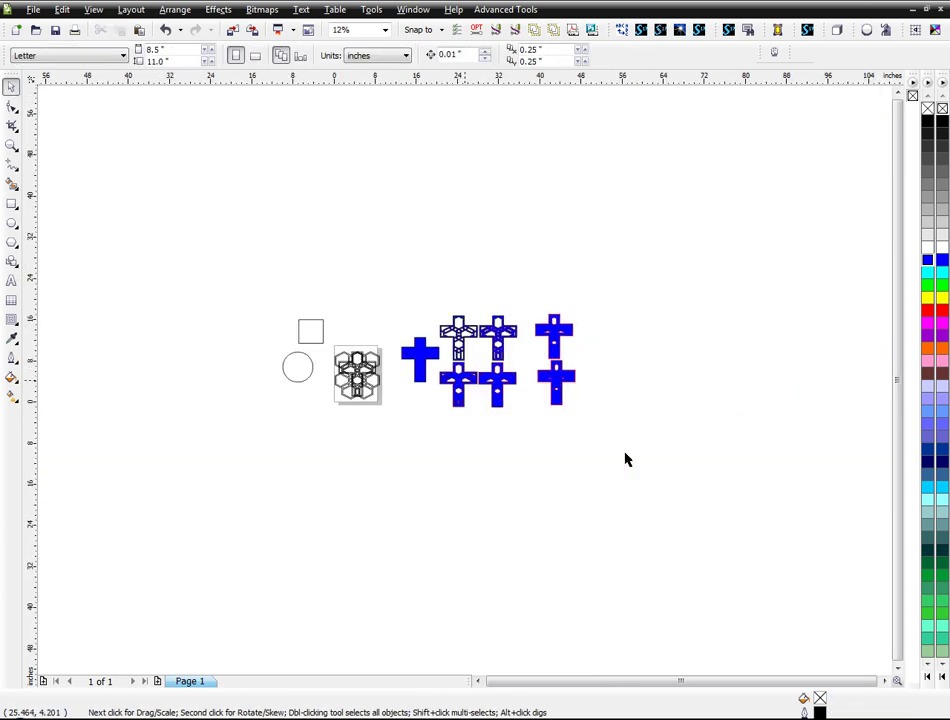
{"action": "scroll", "coordinate": [466, 387], "scroll_direction": "up", "scroll_amount": 1}
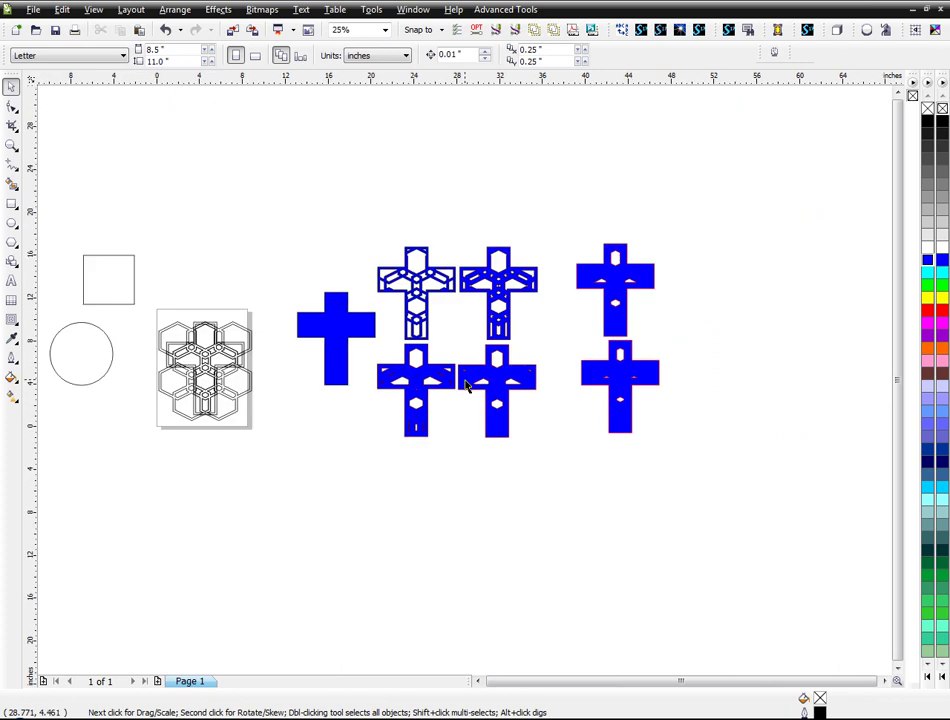